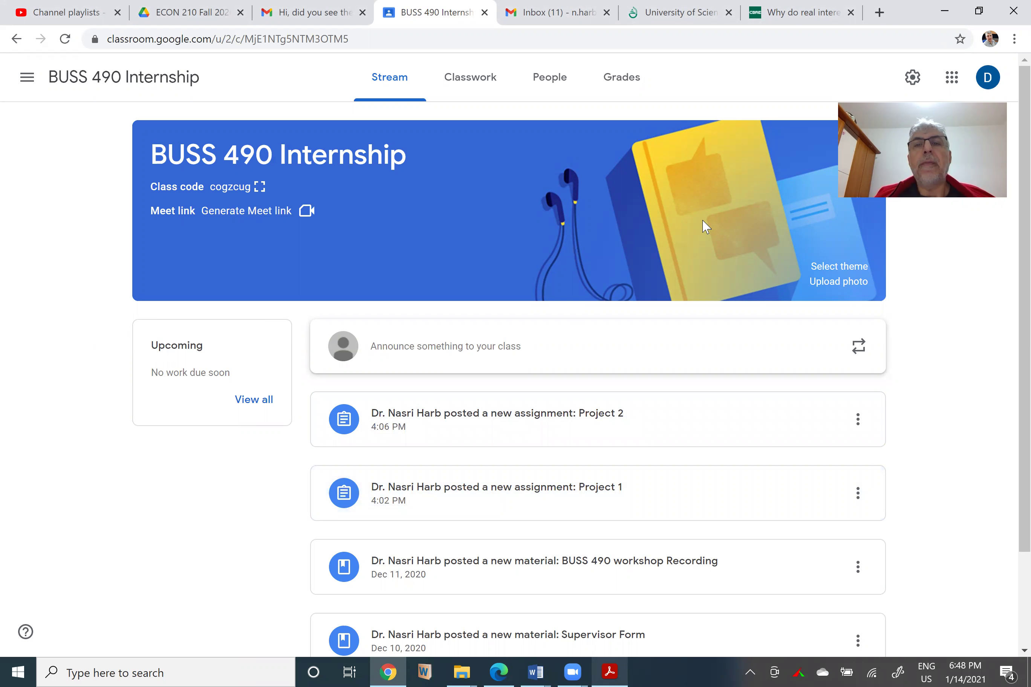
# - Open the classwork of the Introduction to Economics / ECON 200 class
pyautogui.click(23, 76)
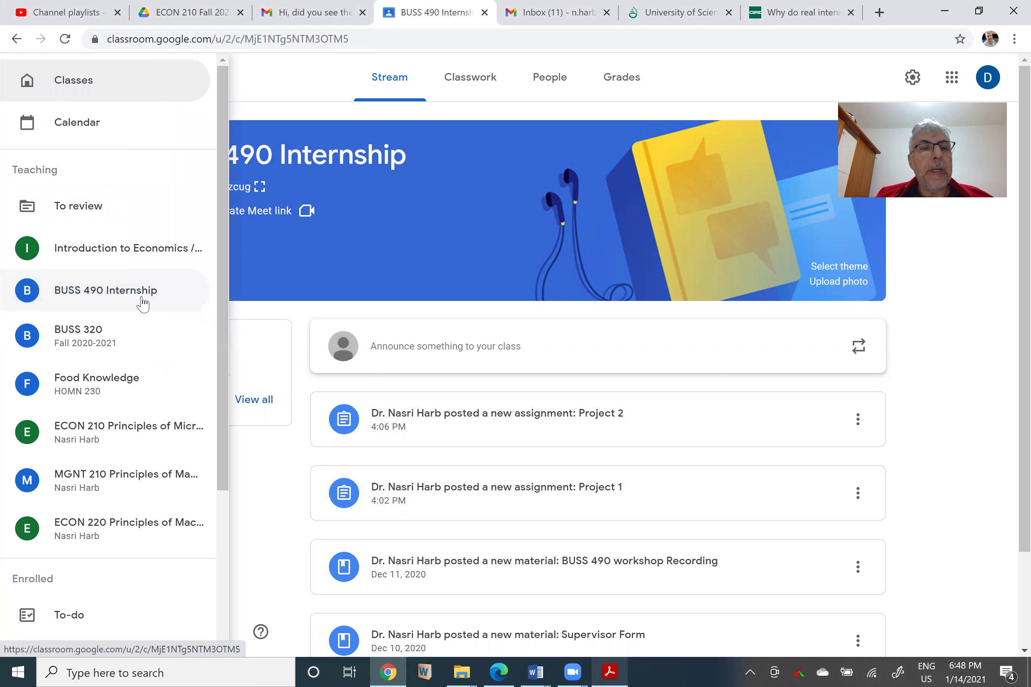
pyautogui.click(147, 251)
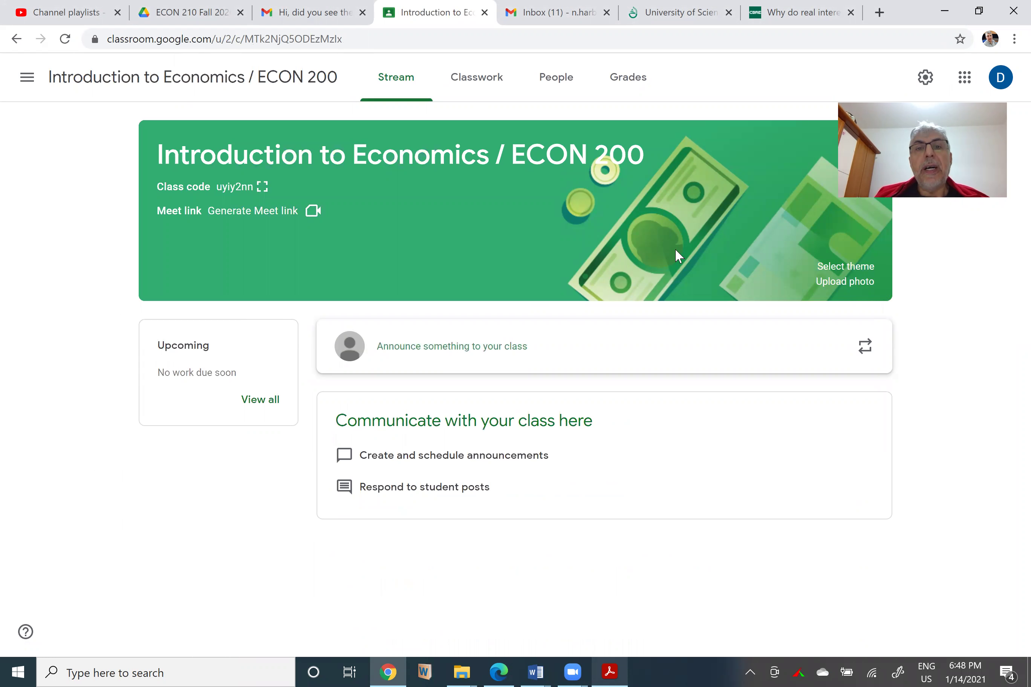
pyautogui.click(470, 95)
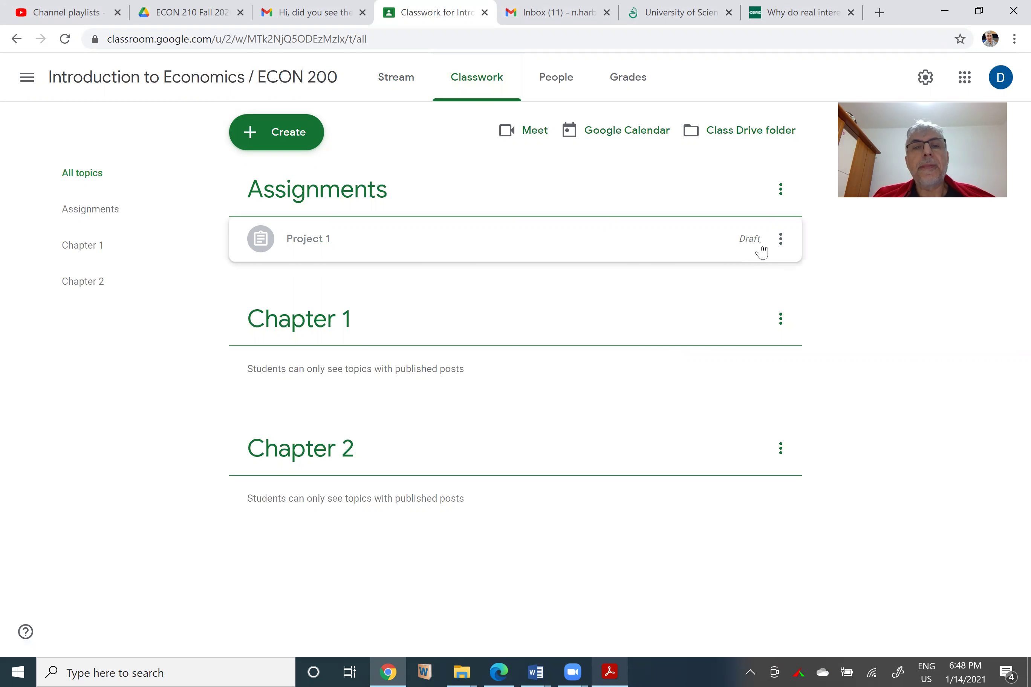
# - Delete the Project 1 draft from the Assignments topic
pyautogui.click(783, 241)
pyautogui.rightClick(784, 242)
pyautogui.click(739, 305)
pyautogui.click(741, 307)
pyautogui.click(563, 382)
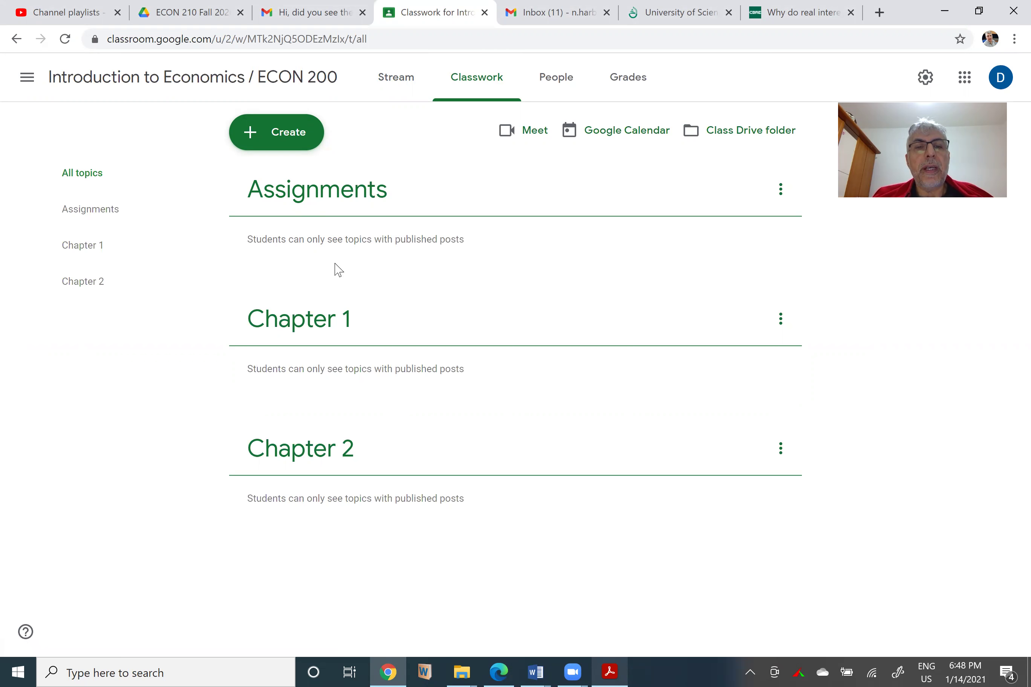
# - Create an assignment titled "Project 1" with the instruction text "Instructions"
pyautogui.click(286, 140)
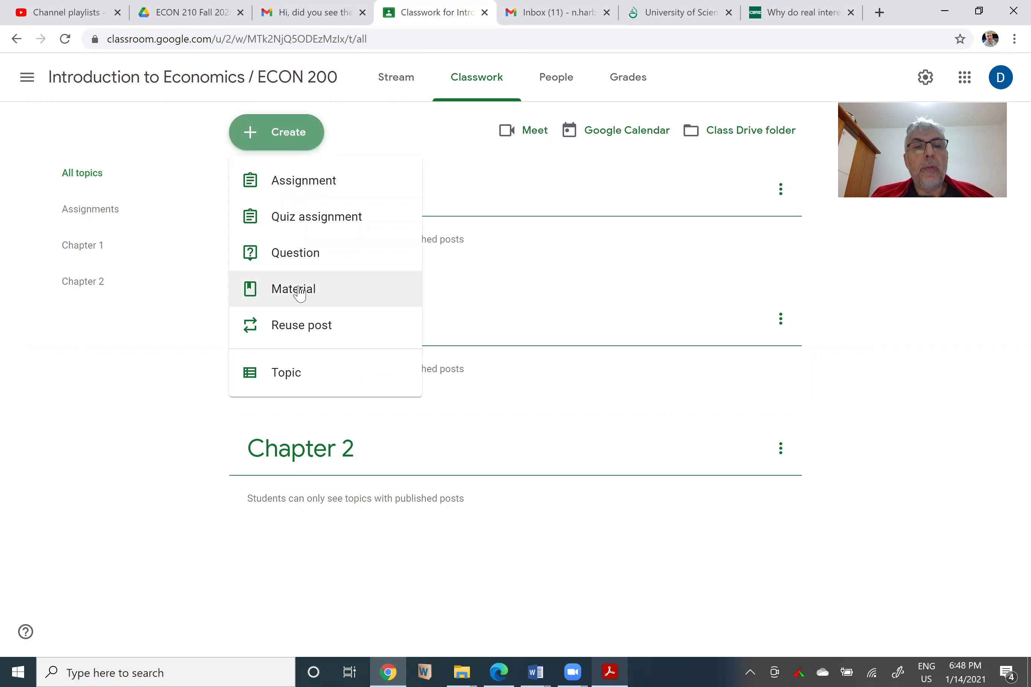
pyautogui.click(312, 180)
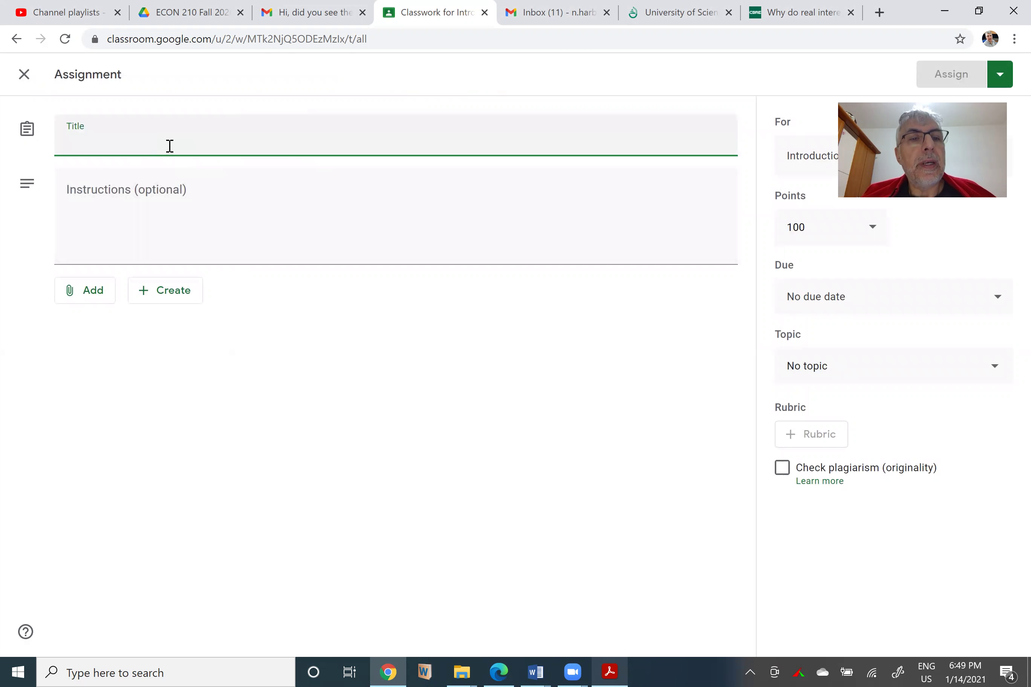
pyautogui.write('P')
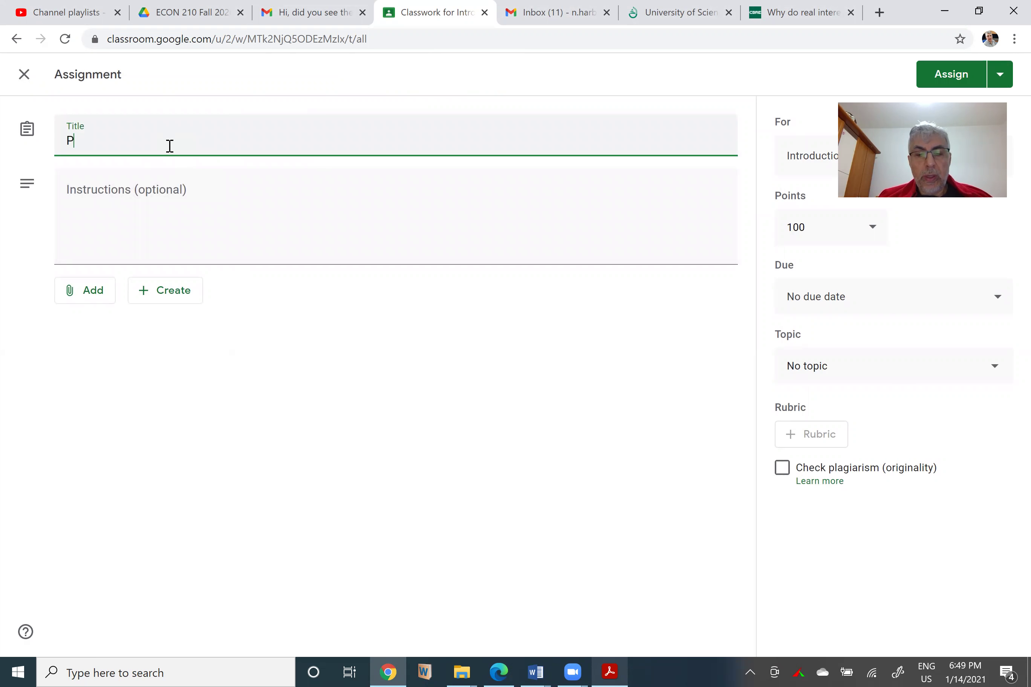
pyautogui.write('roject 1')
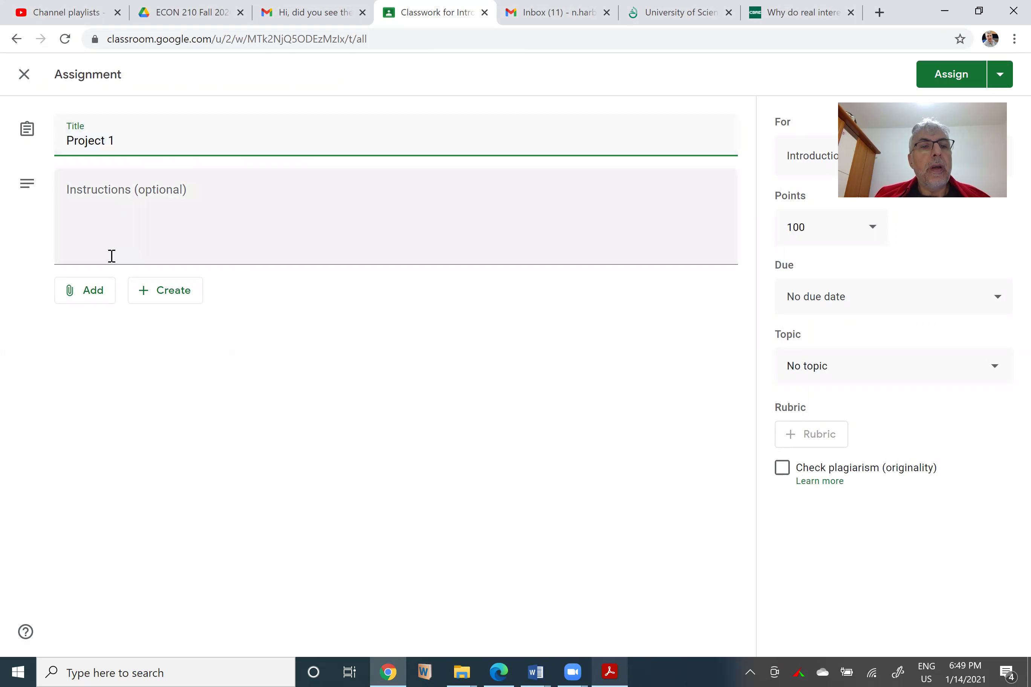
pyautogui.click(115, 216)
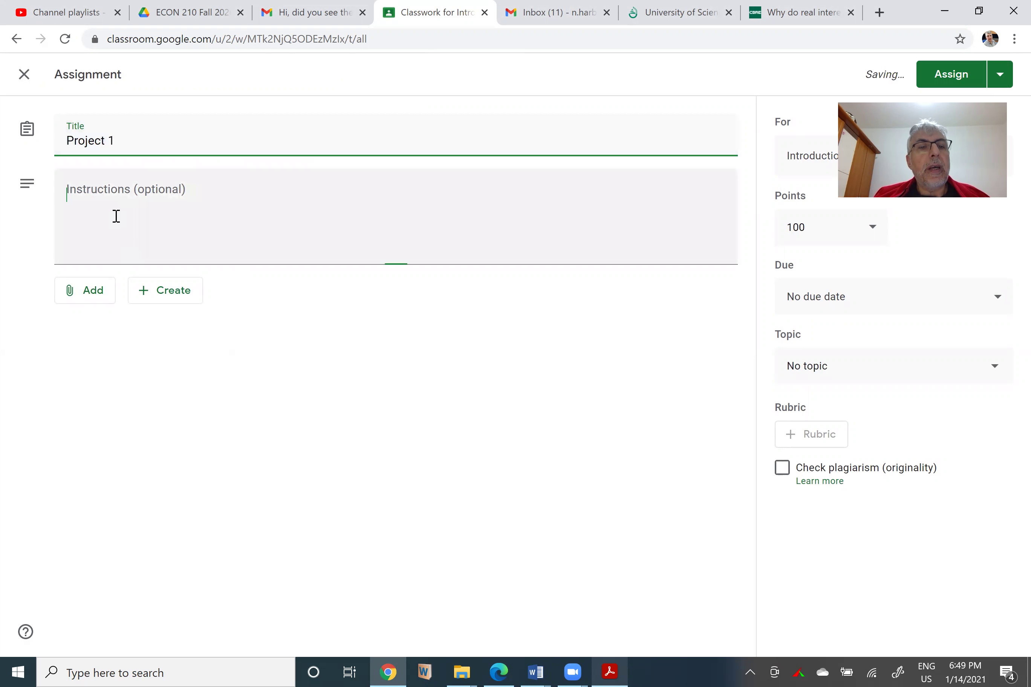
pyautogui.write('Inst')
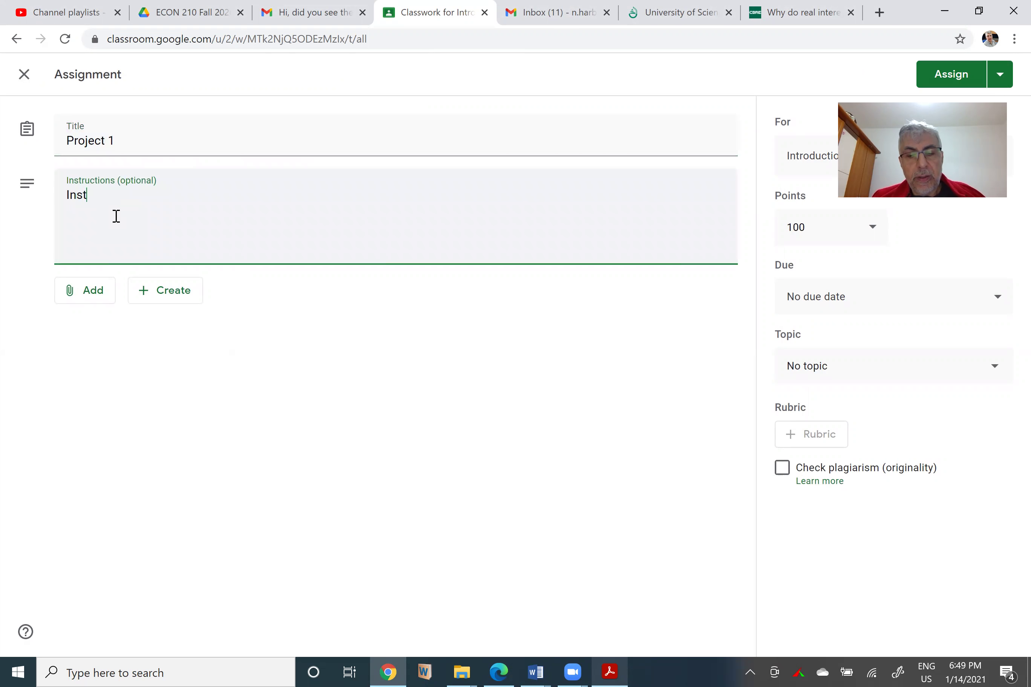
pyautogui.write('ructions')
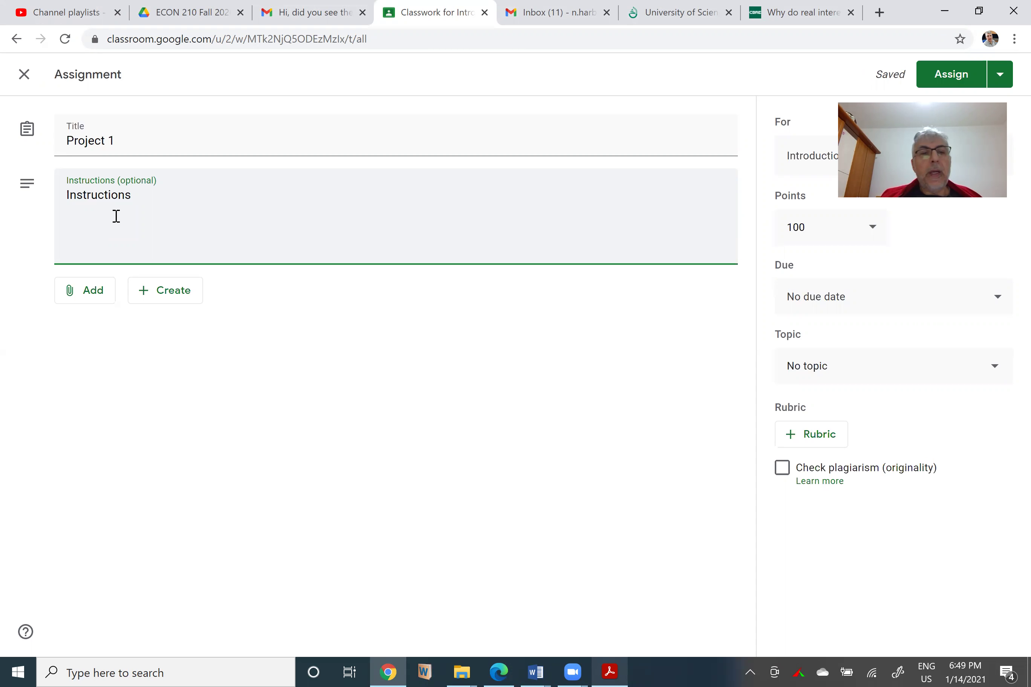
# - Attach the Project guidelines Word file from the Projects in Google Classroom folder to the assignment
pyautogui.click(94, 299)
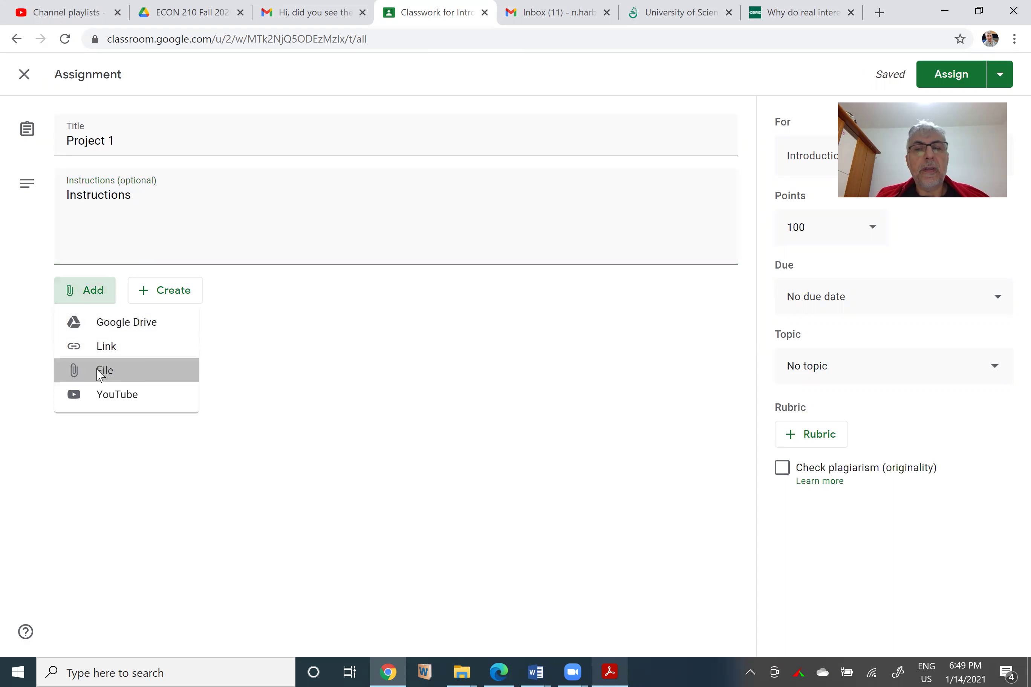
pyautogui.click(100, 375)
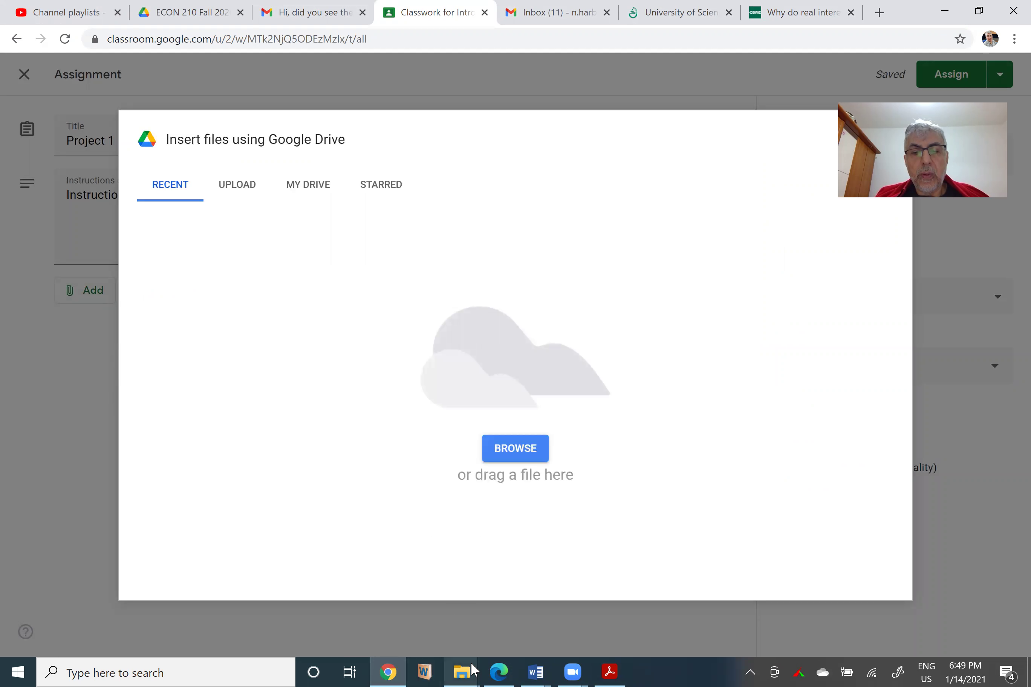
pyautogui.moveTo(474, 670)
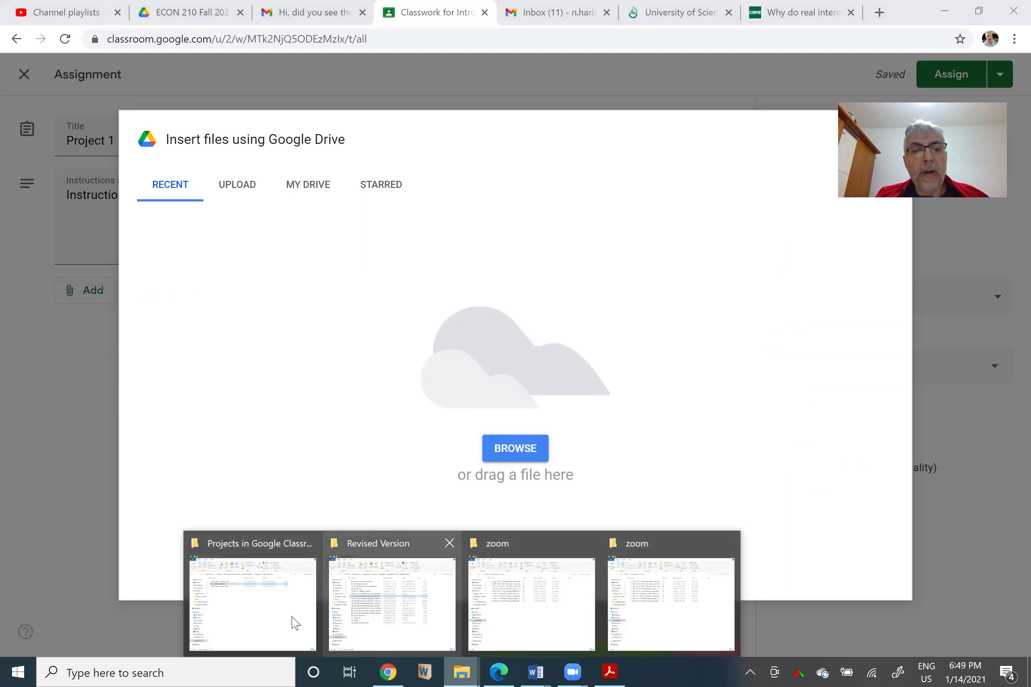
pyautogui.click(253, 616)
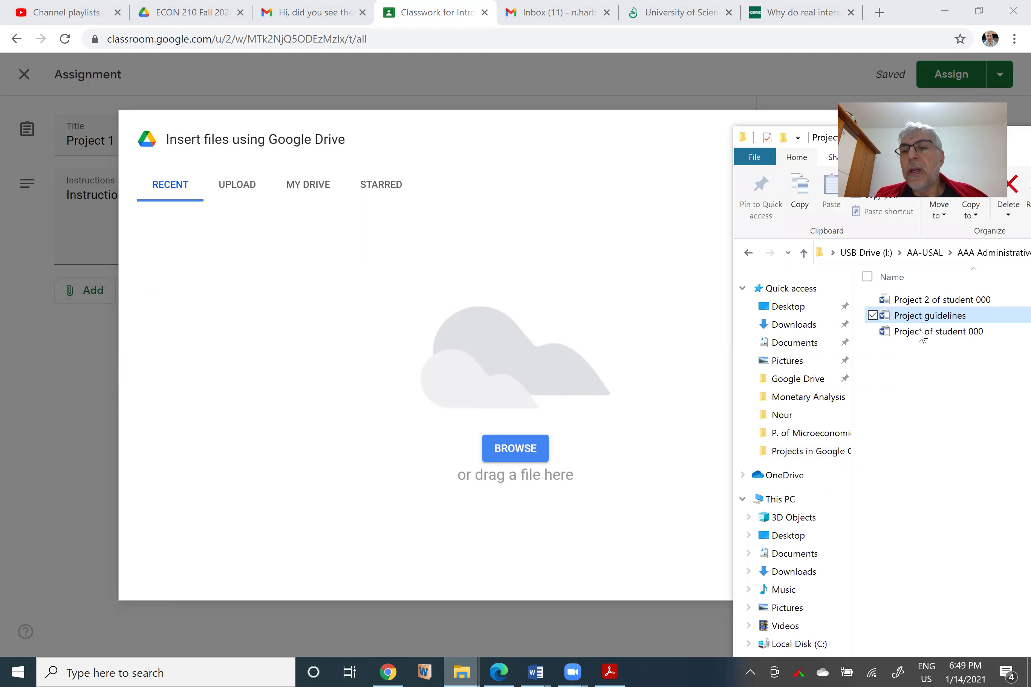
pyautogui.moveTo(922, 316); pyautogui.dragTo(533, 407)
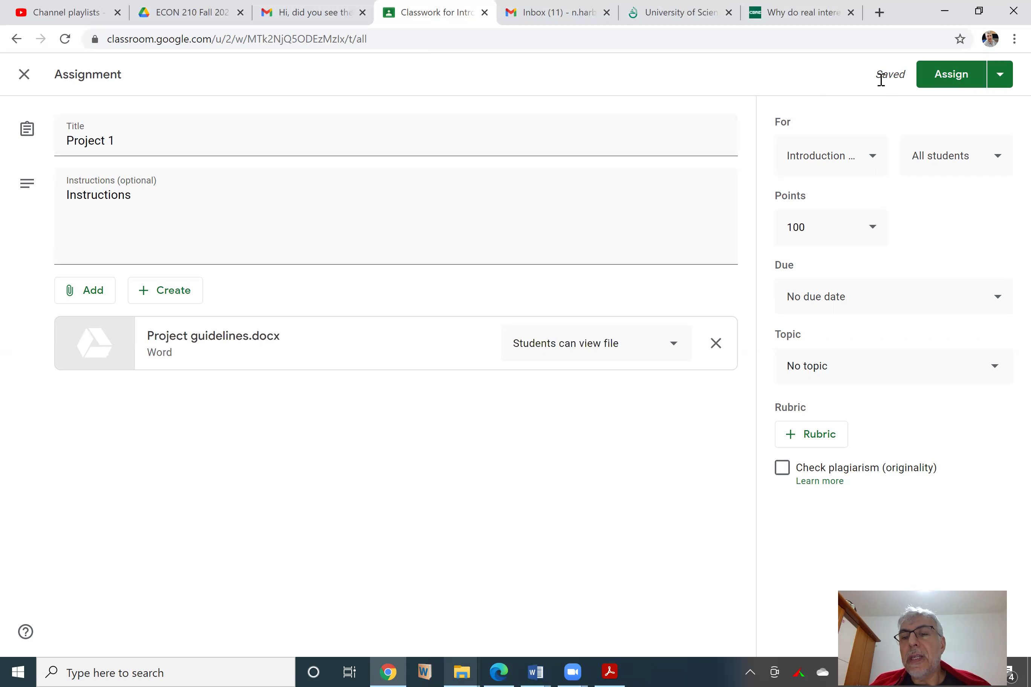
# - File the assignment under the Assignments topic and enable its plagiarism (originality) check
pyautogui.click(838, 370)
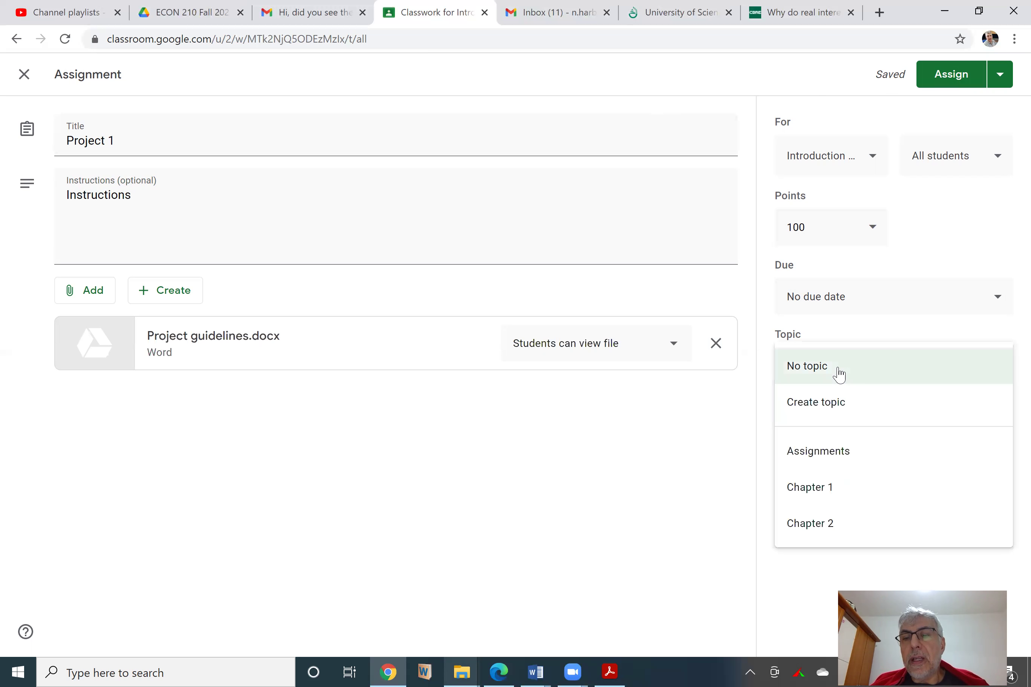
pyautogui.click(833, 463)
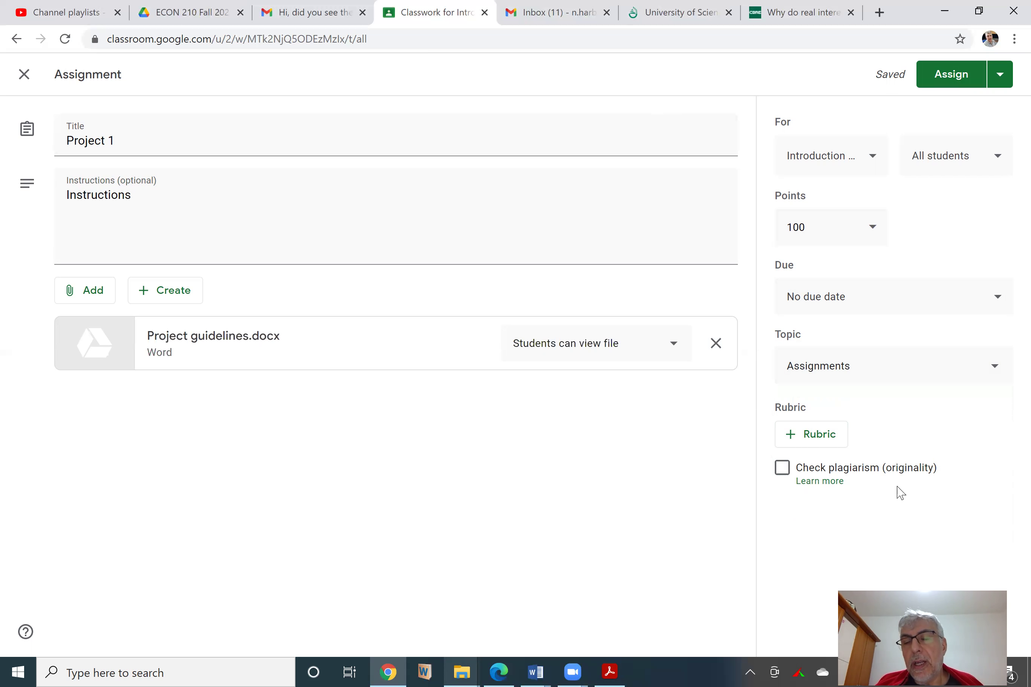
pyautogui.click(784, 469)
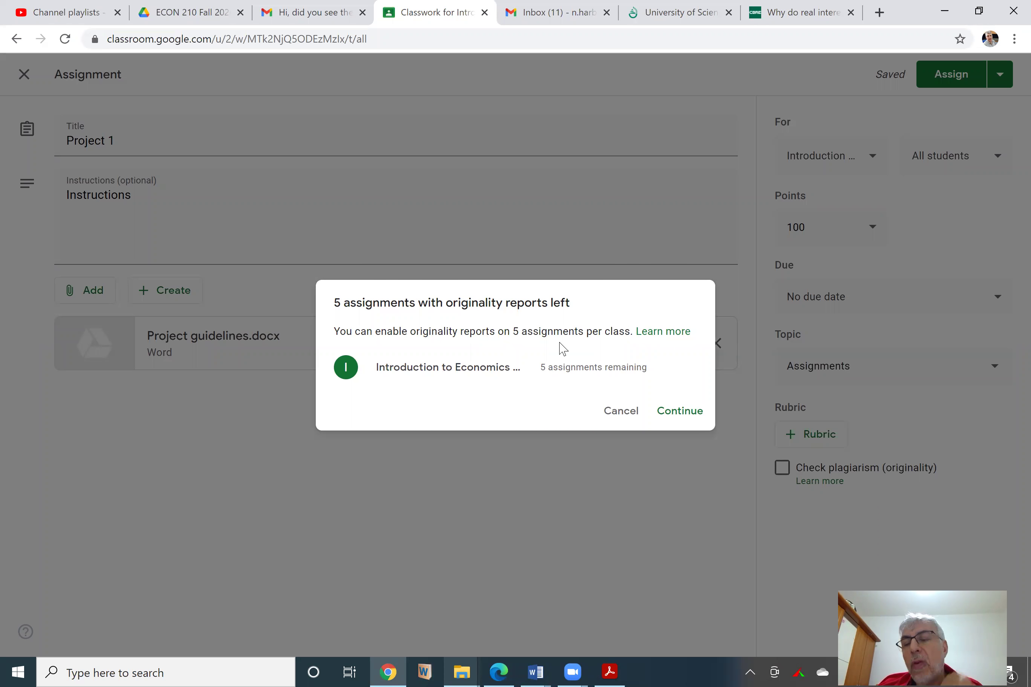
pyautogui.click(699, 418)
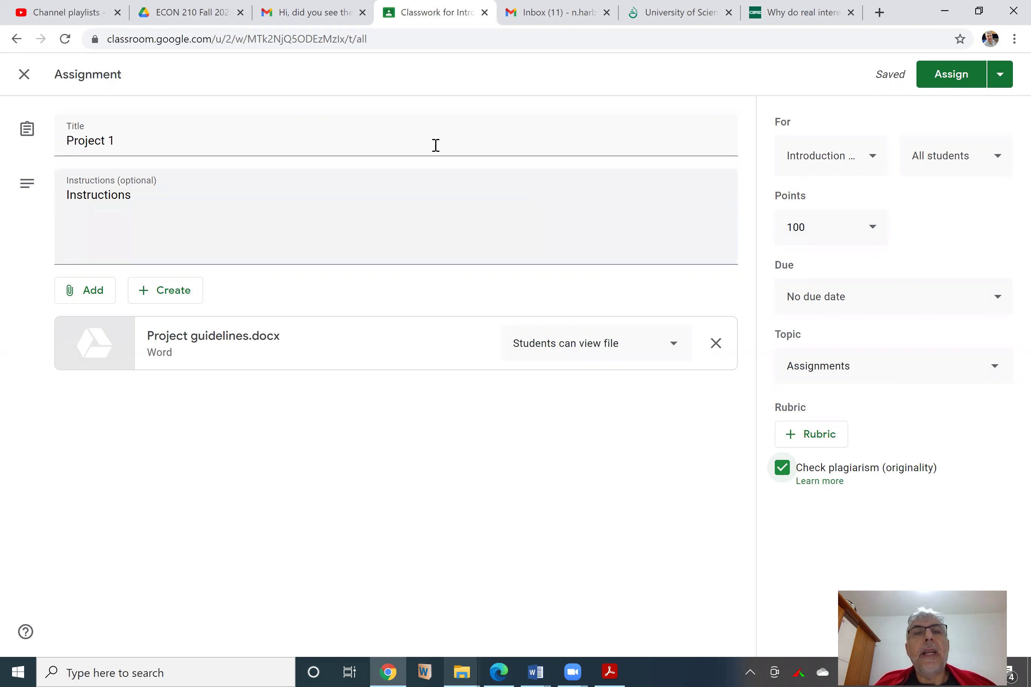
# - Close the assignment, reopen the Project 1 draft for editing and assign it to all students without a due date
pyautogui.click(27, 78)
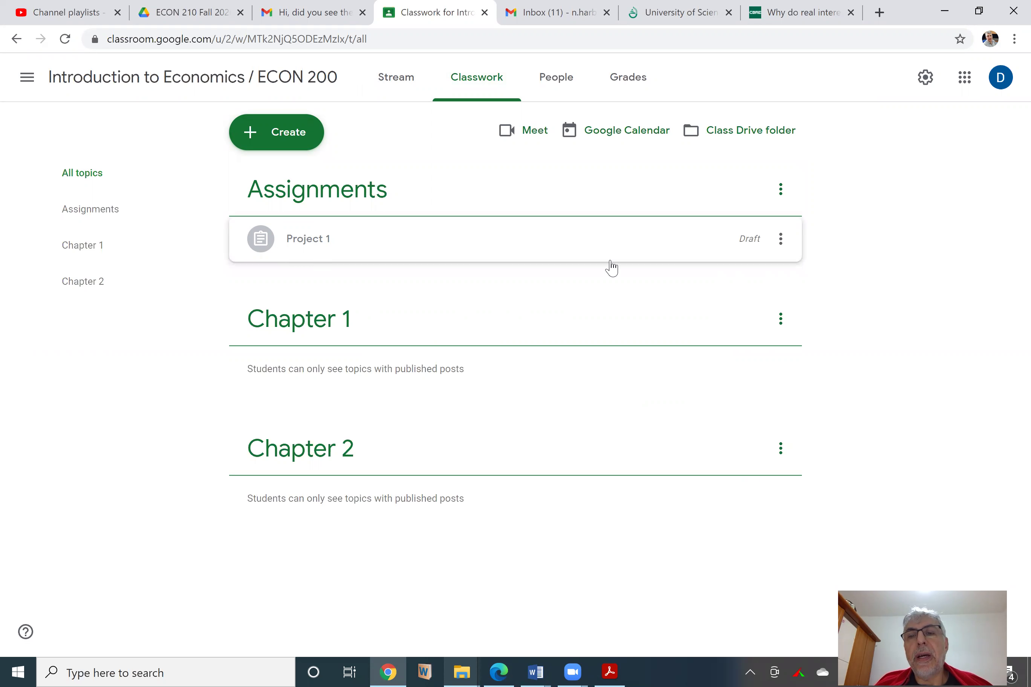
pyautogui.click(781, 239)
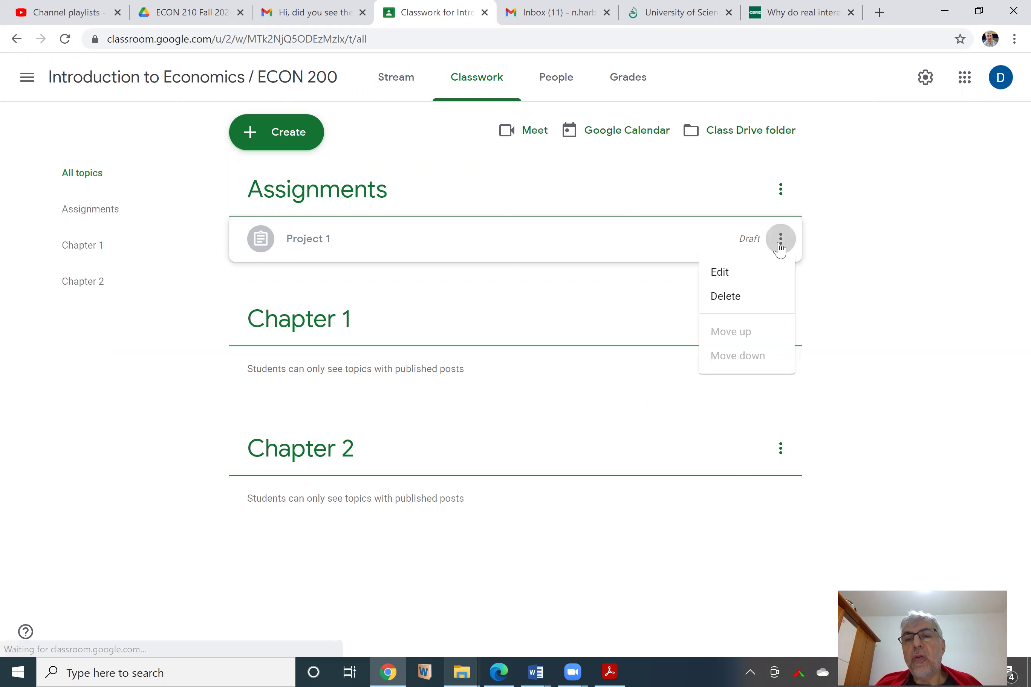
pyautogui.click(727, 276)
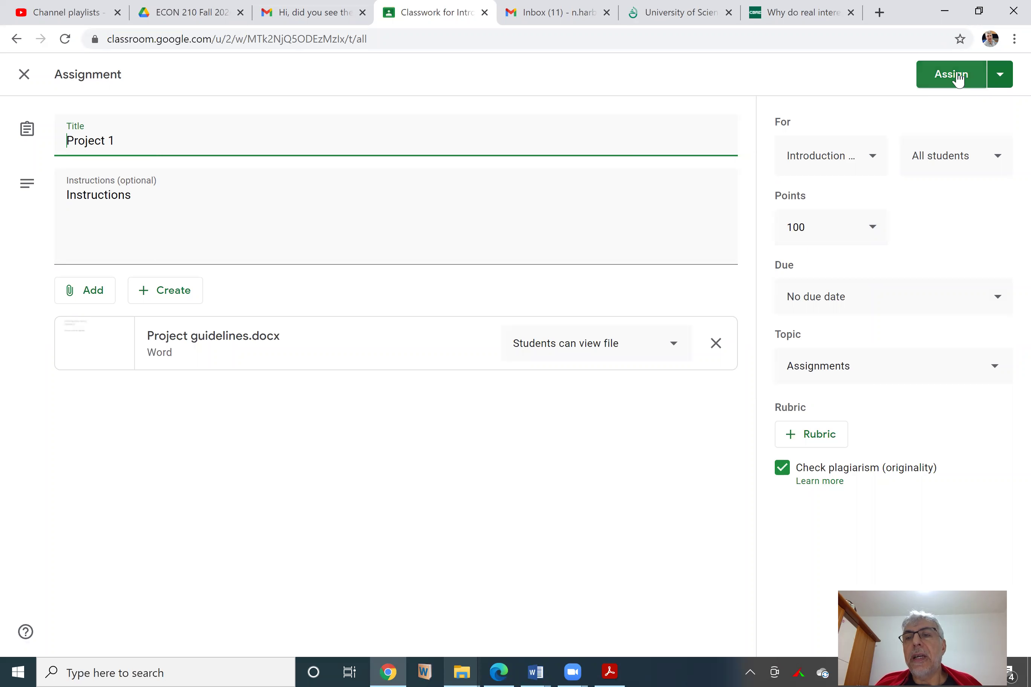
pyautogui.click(861, 298)
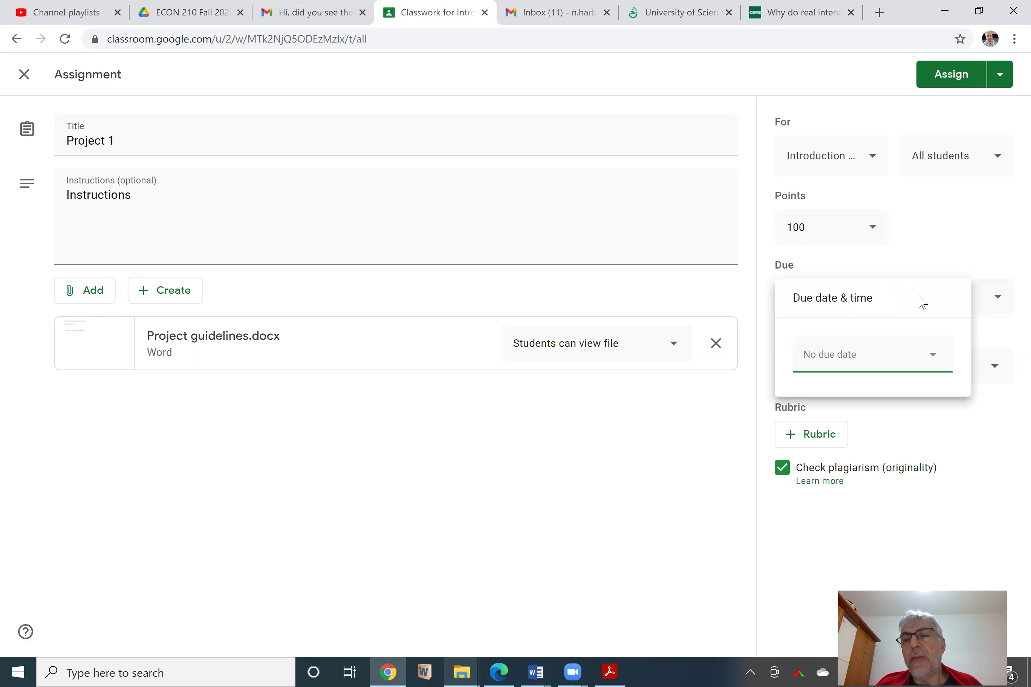
pyautogui.click(966, 224)
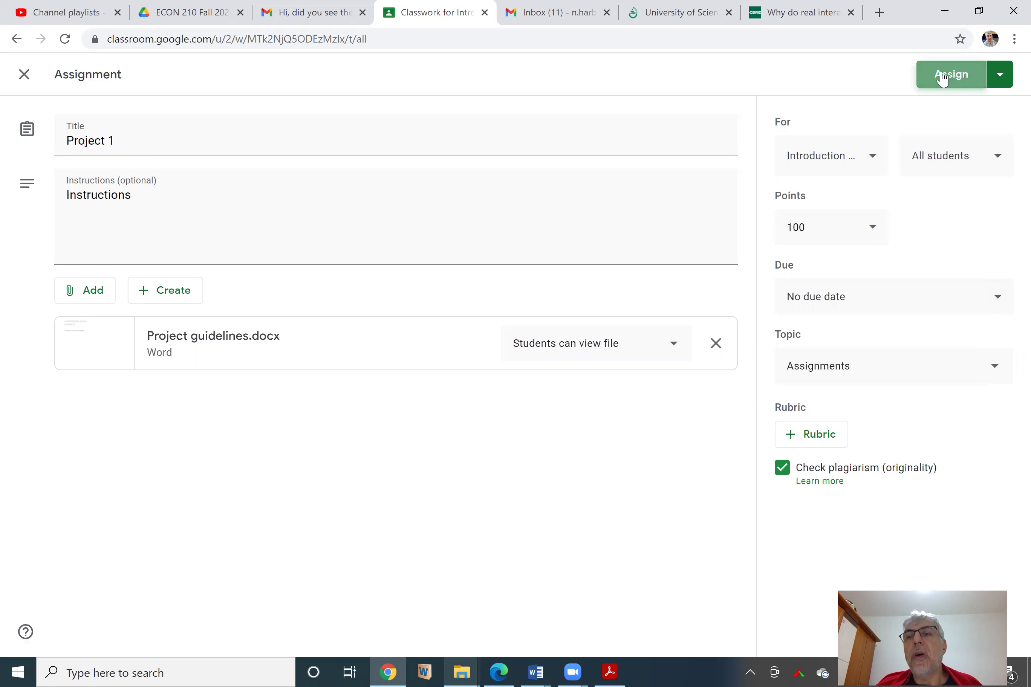
pyautogui.click(942, 78)
pyautogui.click(605, 396)
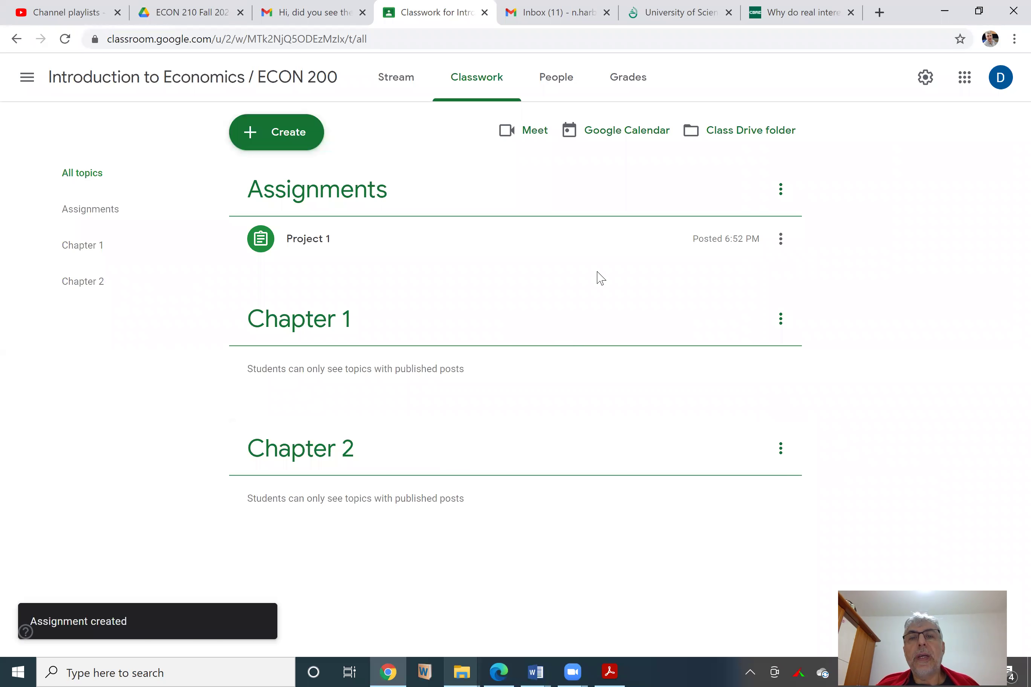
# - Check the class's people list, switch to the student's Gmail in Microsoft Edge and open Project 1 from the new-assignment email
pyautogui.click(558, 87)
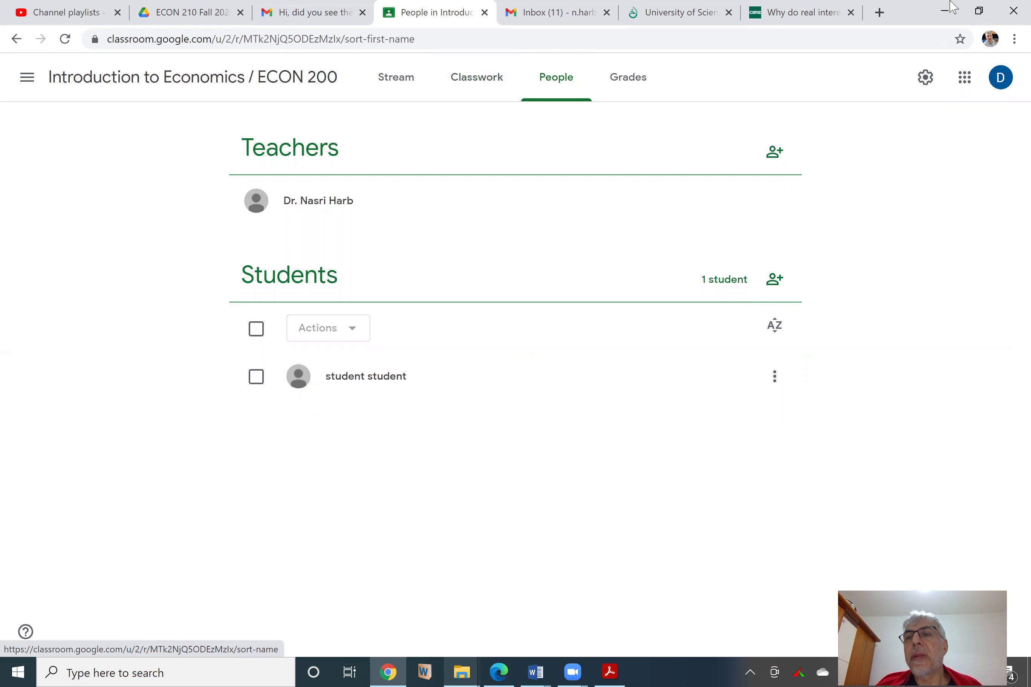
pyautogui.click(944, 11)
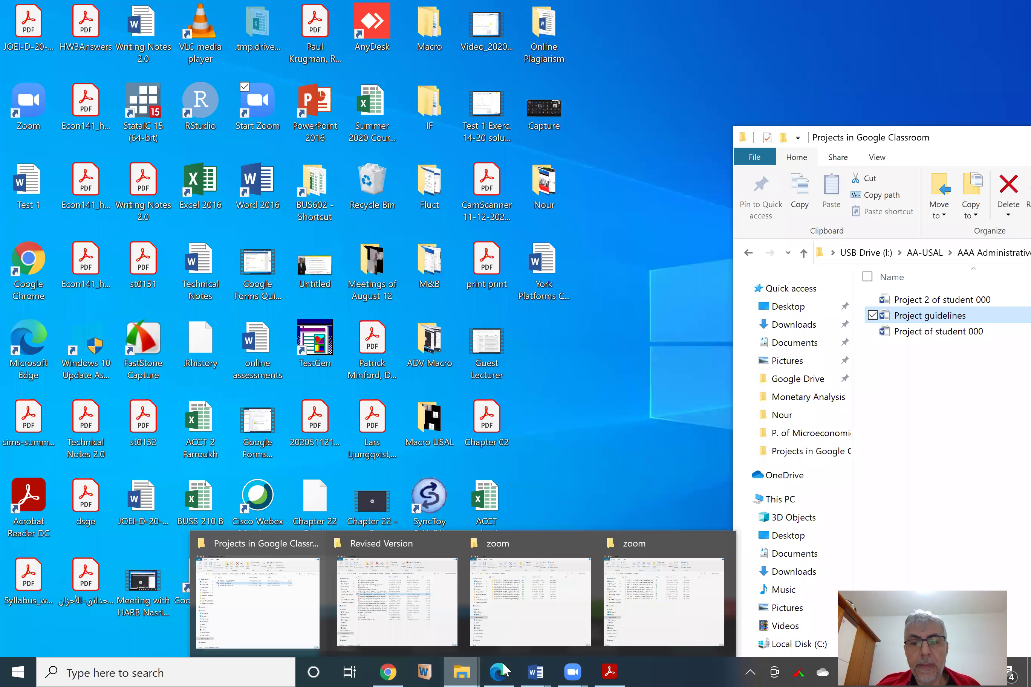
pyautogui.click(499, 672)
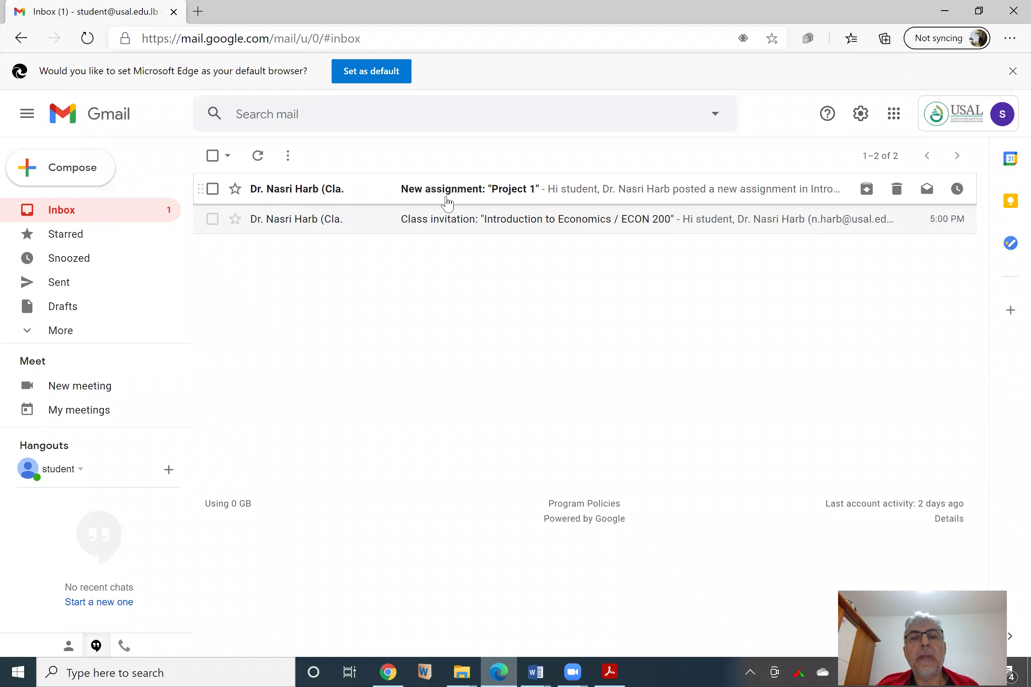
pyautogui.click(505, 191)
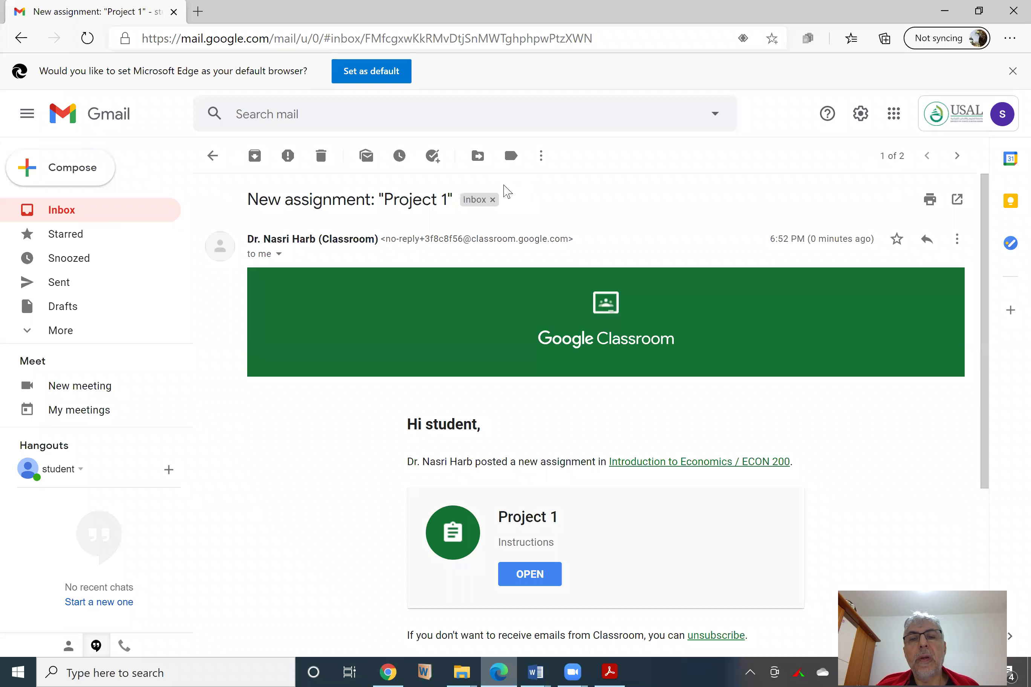
pyautogui.scroll(-5, 660, 348)
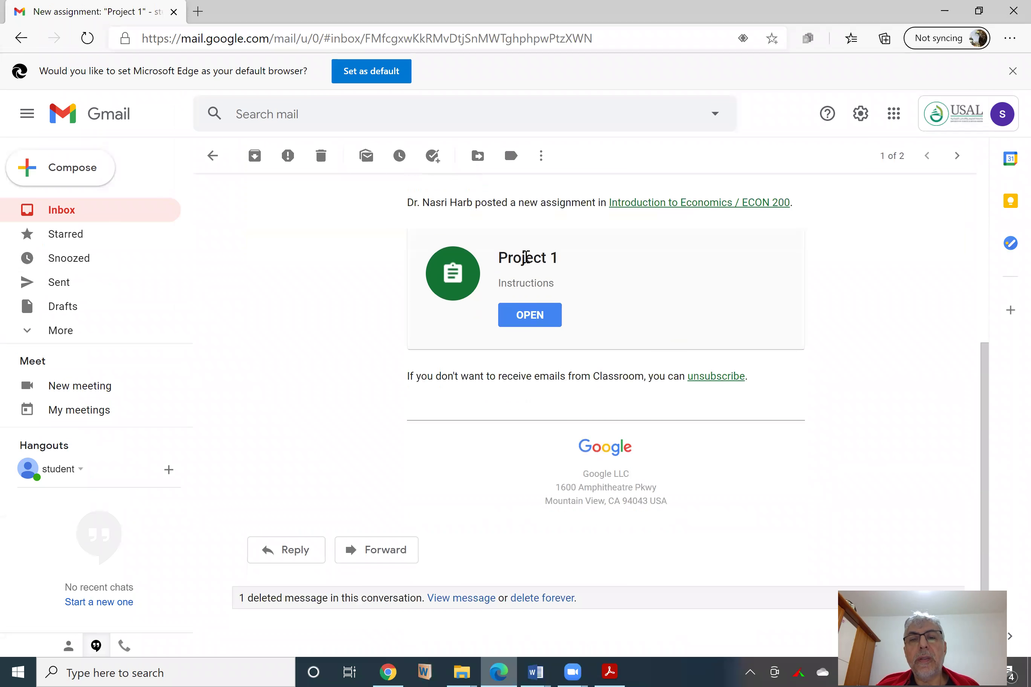
pyautogui.click(530, 323)
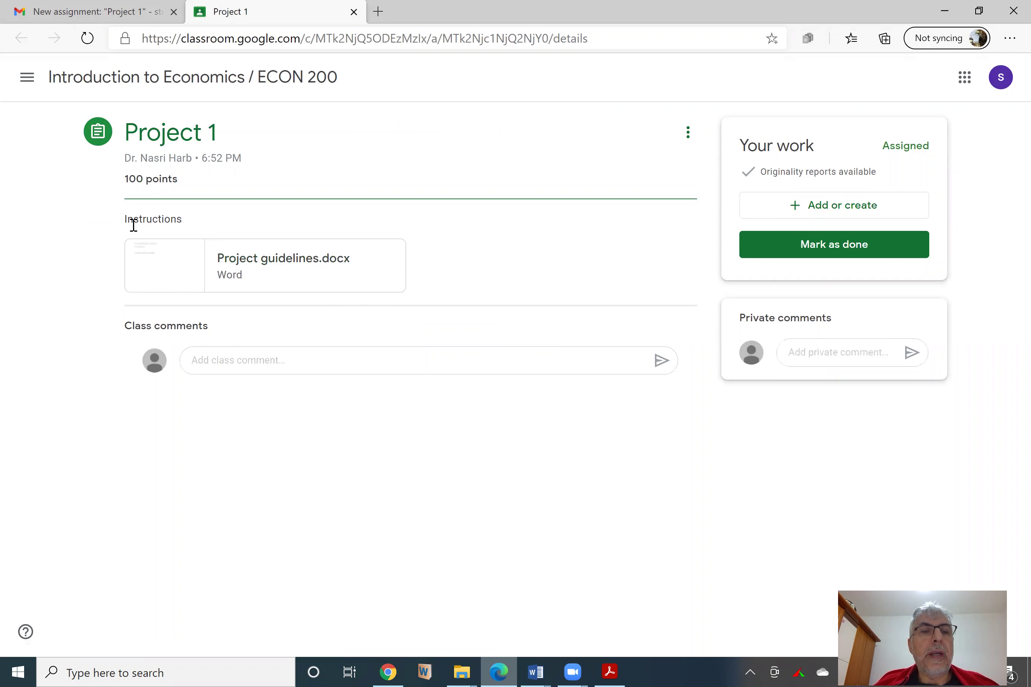
# - Review the Project 1 instructions and the attached Project guidelines.docx, and return to the assignment page
pyautogui.moveTo(133, 220); pyautogui.dragTo(192, 225)
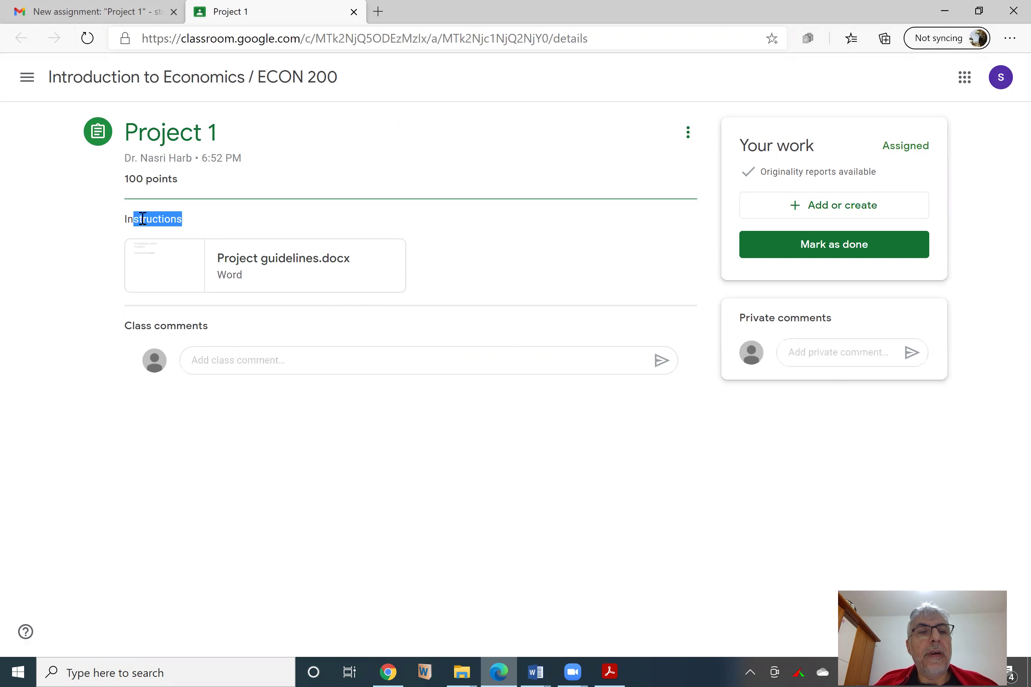
pyautogui.click(267, 266)
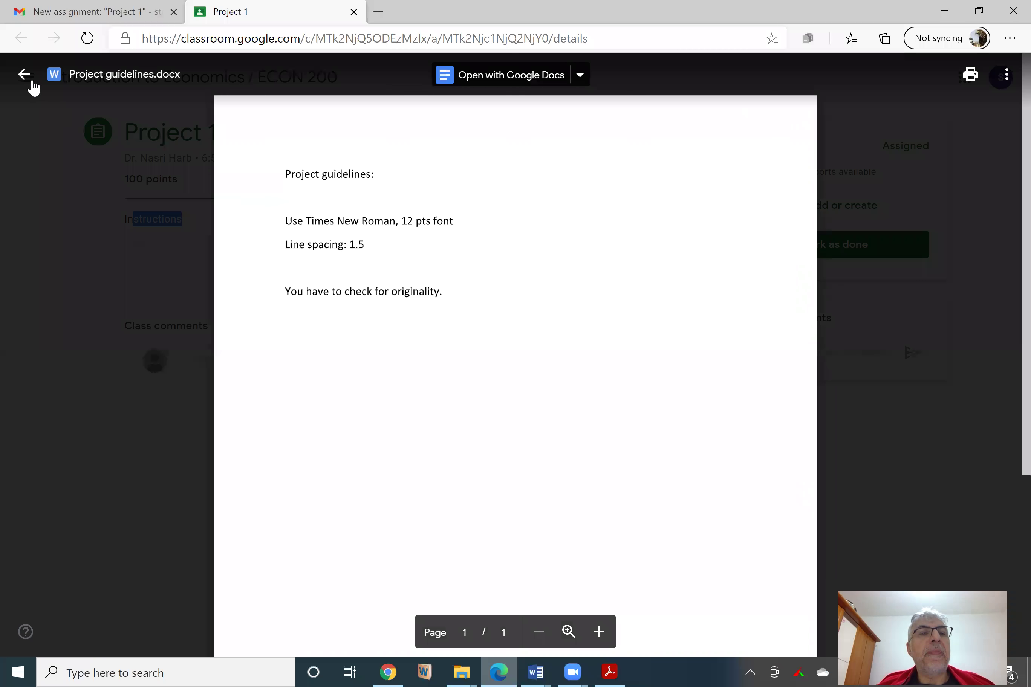
pyautogui.click(23, 75)
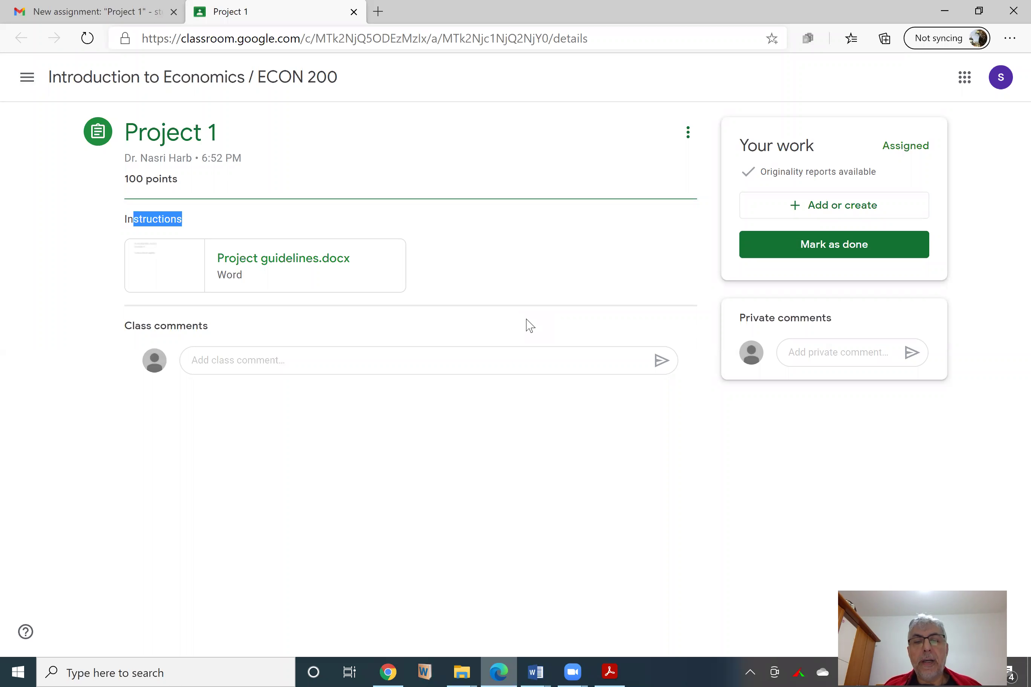
# - Switch to the Project of student 000 document in Word, look through its pages and return to the assignment
pyautogui.click(535, 665)
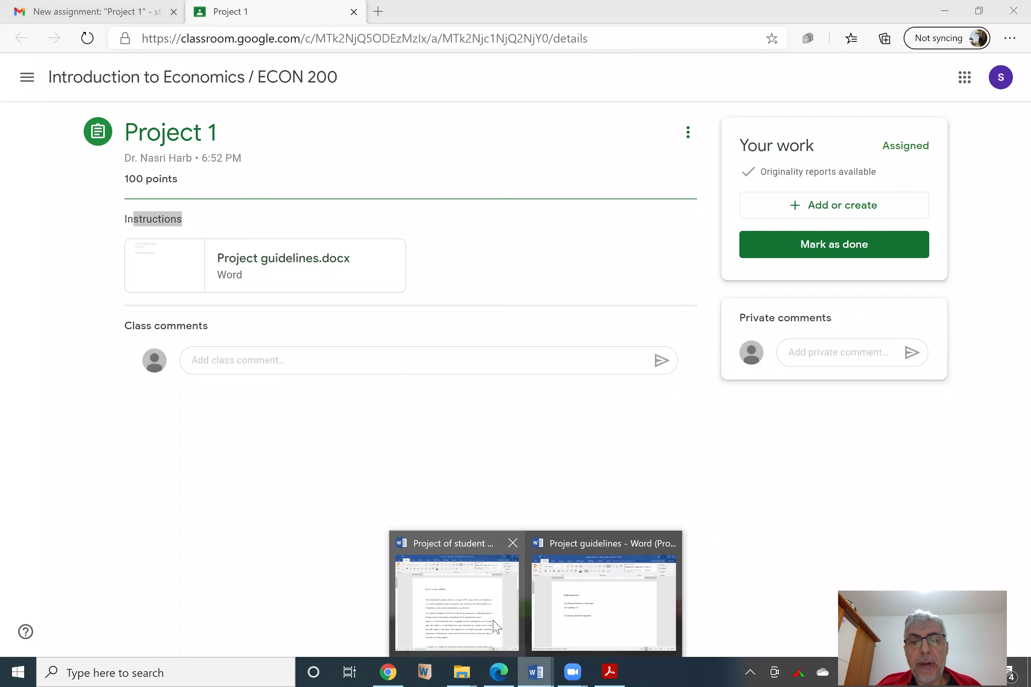
pyautogui.click(483, 625)
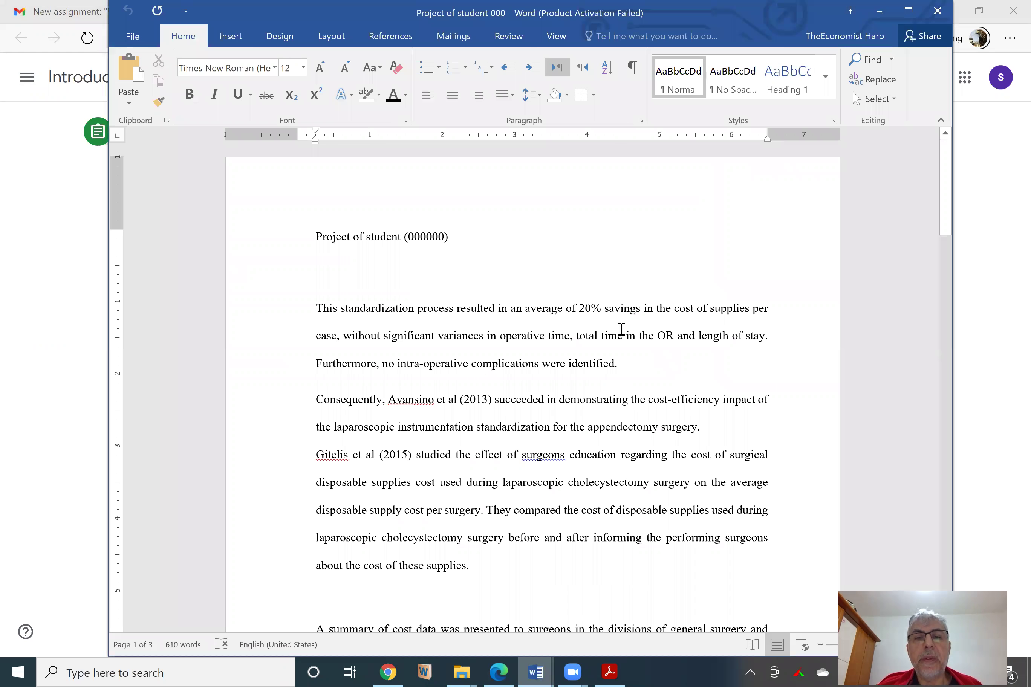
pyautogui.scroll(-15, 616, 334)
pyautogui.scroll(2, 615, 334)
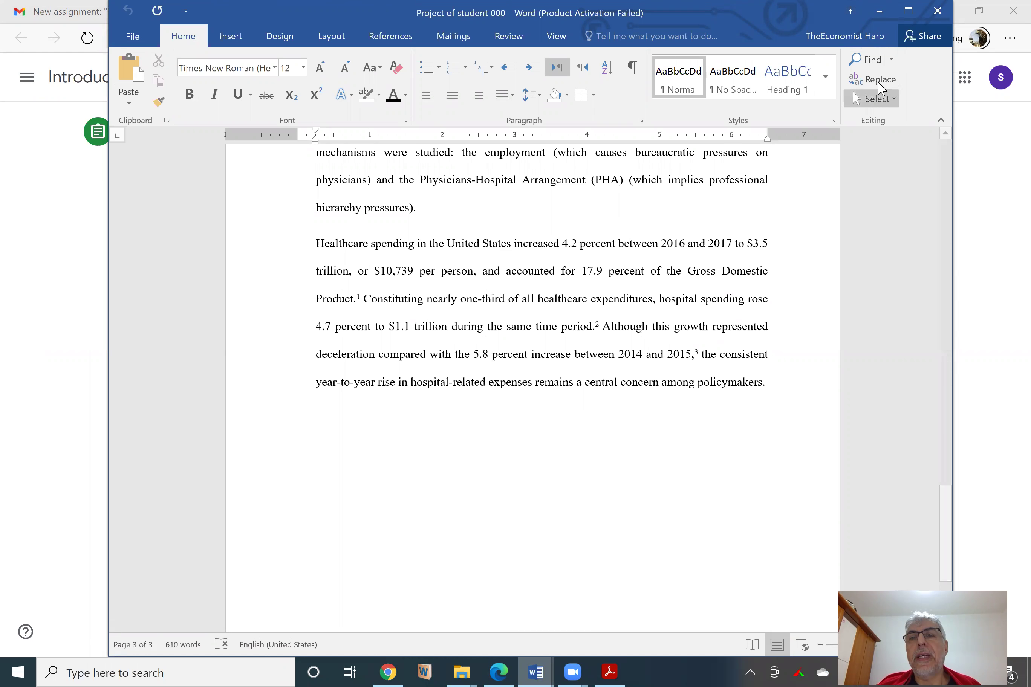
pyautogui.click(880, 16)
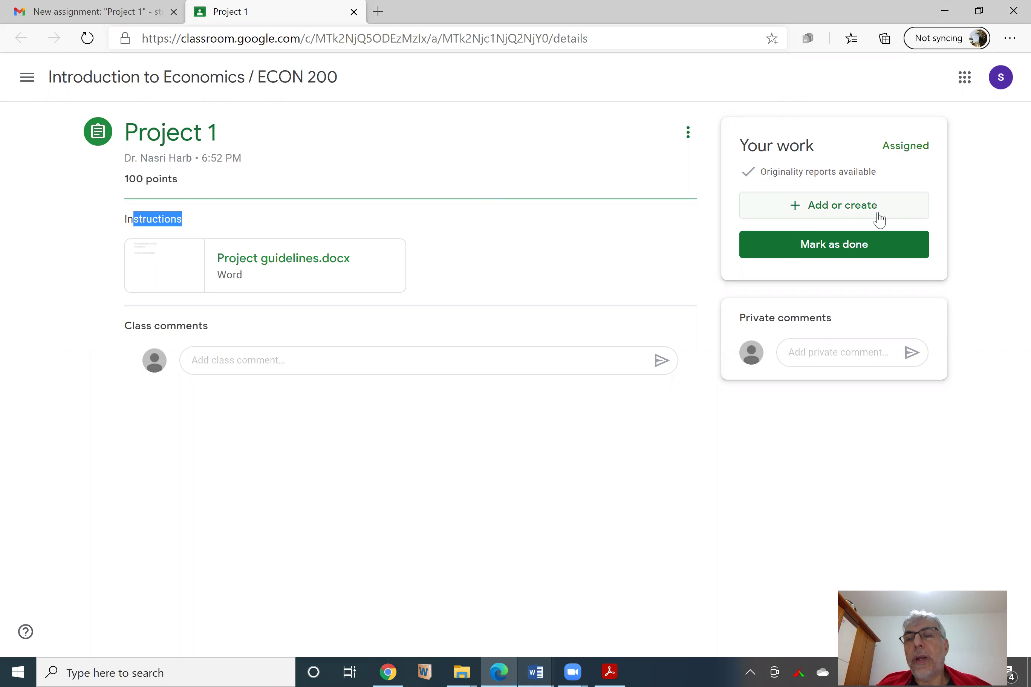
# - Create a new Google Docs file as the student's work for Project 1 and open it
pyautogui.click(850, 206)
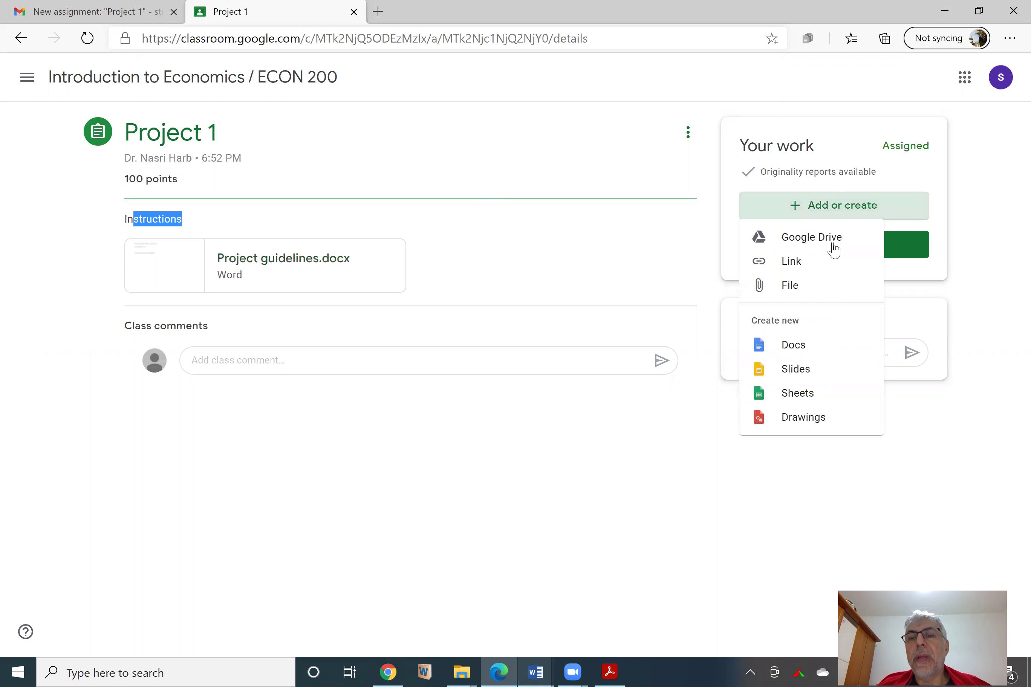
pyautogui.click(794, 354)
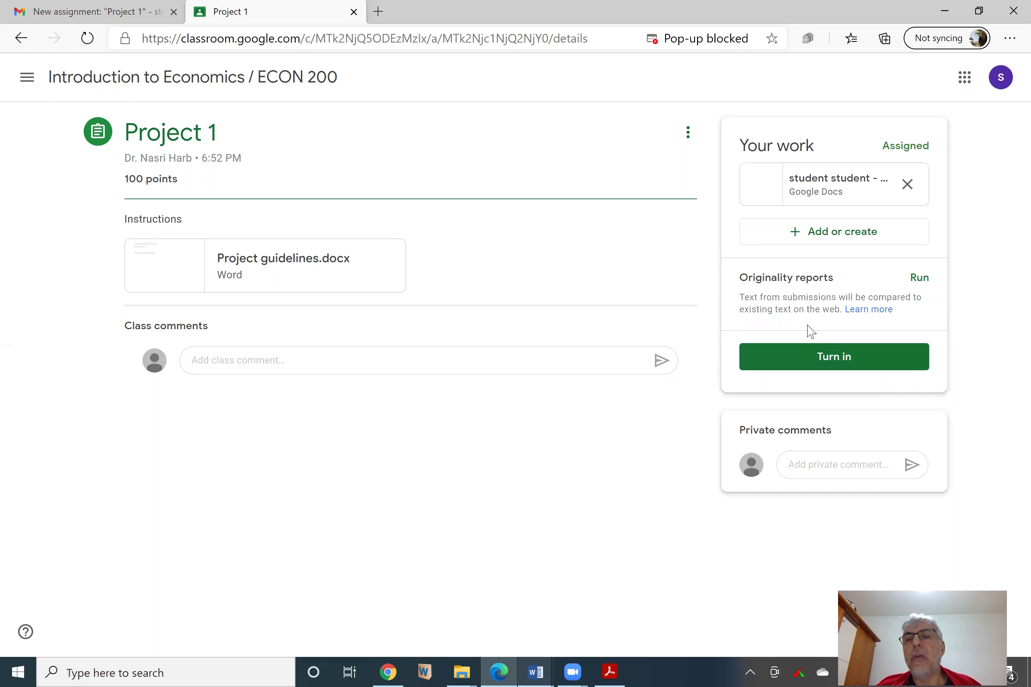
pyautogui.click(805, 187)
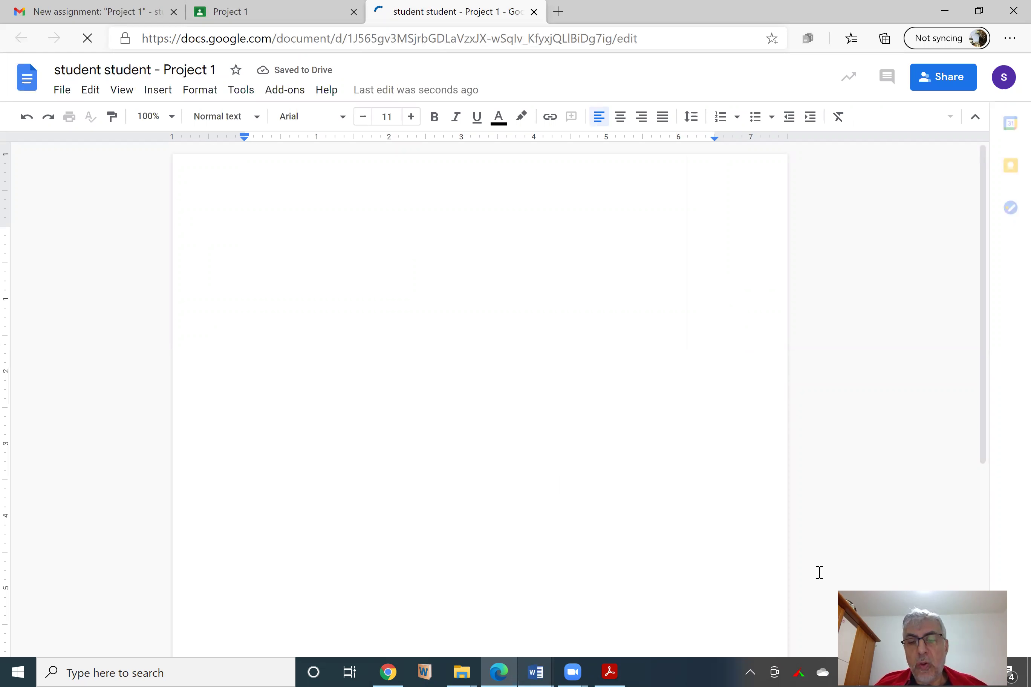
# - Copy the entire text of the Project of student 000 Word document into the blank Project 1 Google Doc
pyautogui.moveTo(553, 670)
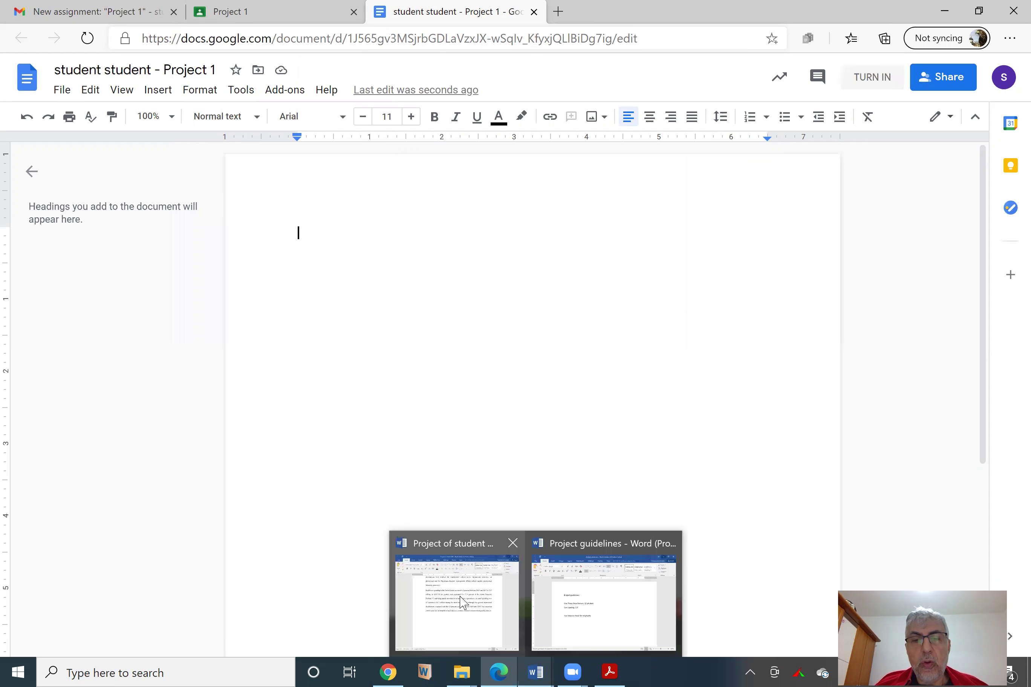
pyautogui.click(461, 599)
pyautogui.scroll(9, 485, 412)
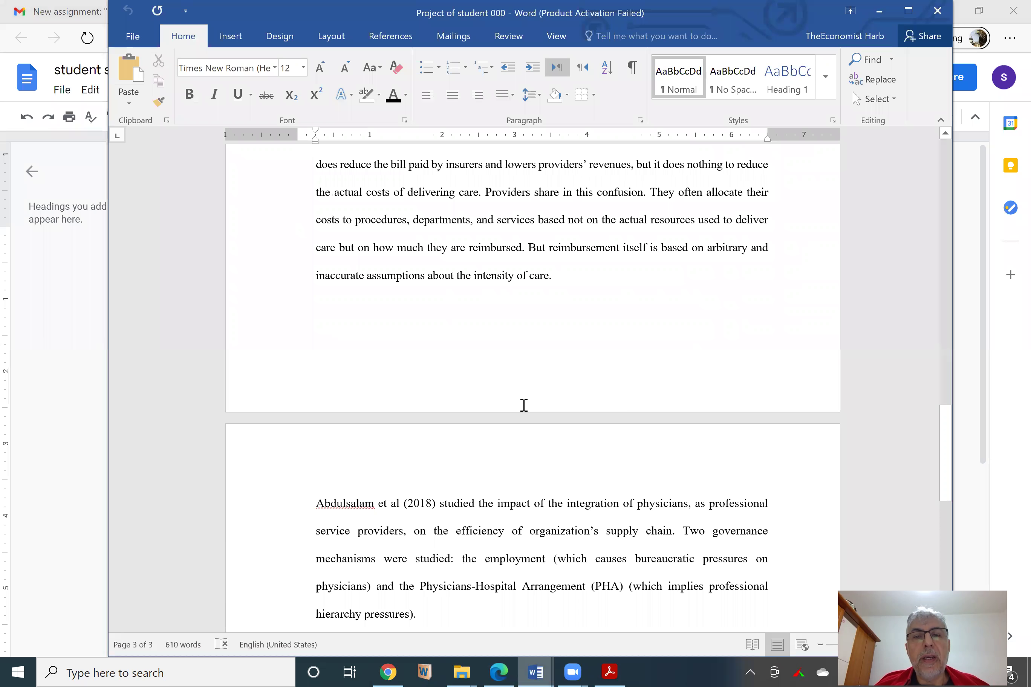
pyautogui.hotkey('ctrl', 'a')
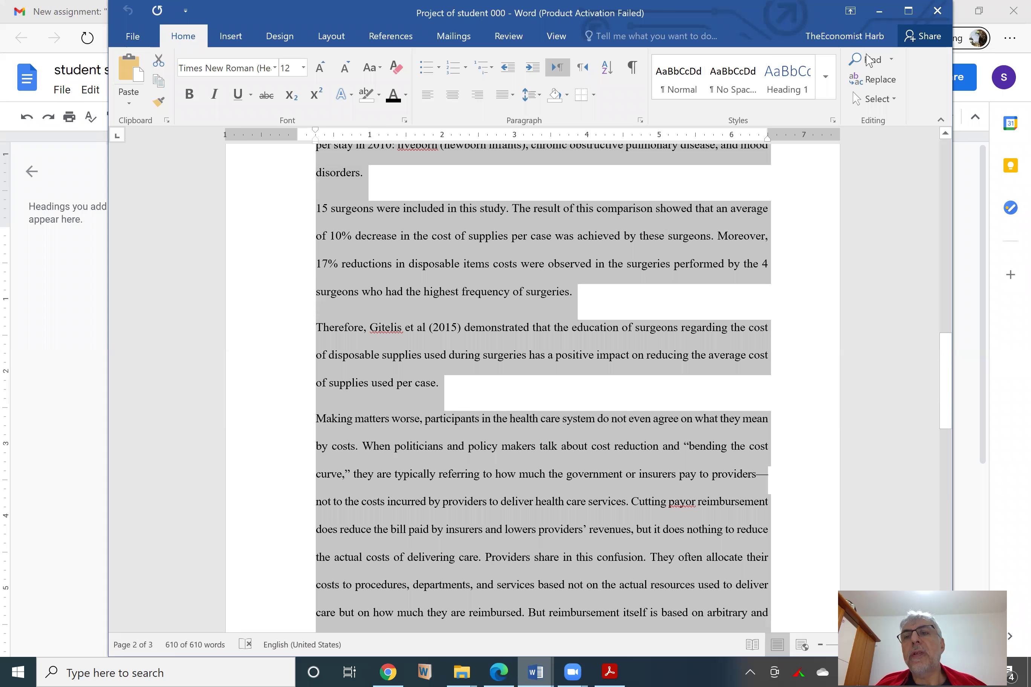
pyautogui.click(879, 11)
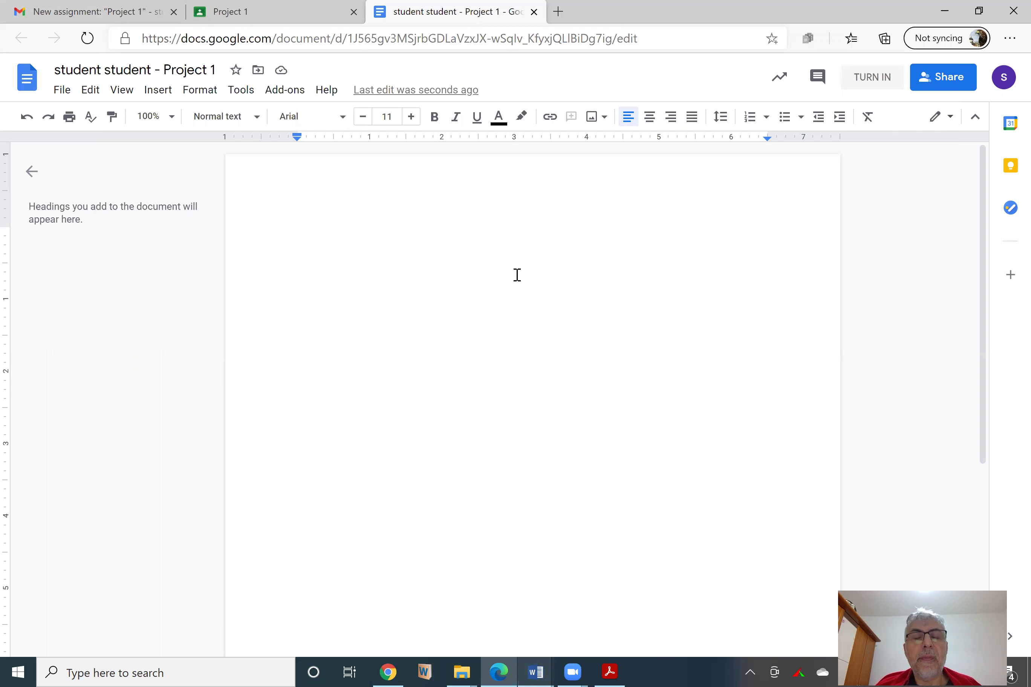
pyautogui.hotkey('ctrl', 'v')
pyautogui.scroll(20, 578, 389)
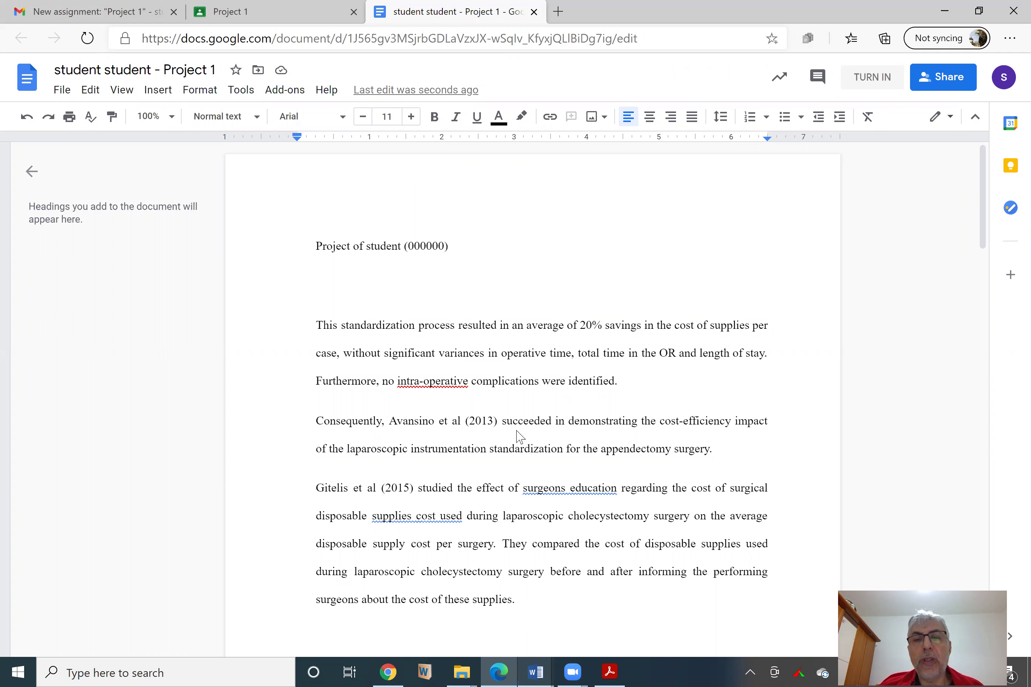
# - Examine the file formats Word offers for saving Project of student 000 in Projects in Google Classroom, and return to the Google Doc without saving
pyautogui.hotkey('alt', 'Tab')
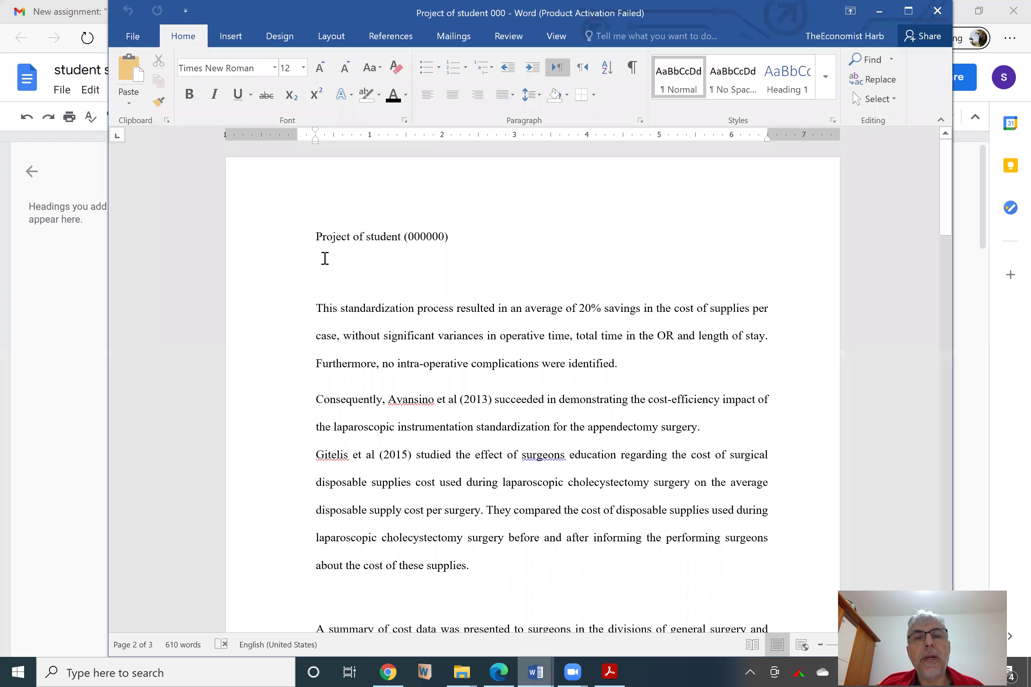
pyautogui.click(131, 28)
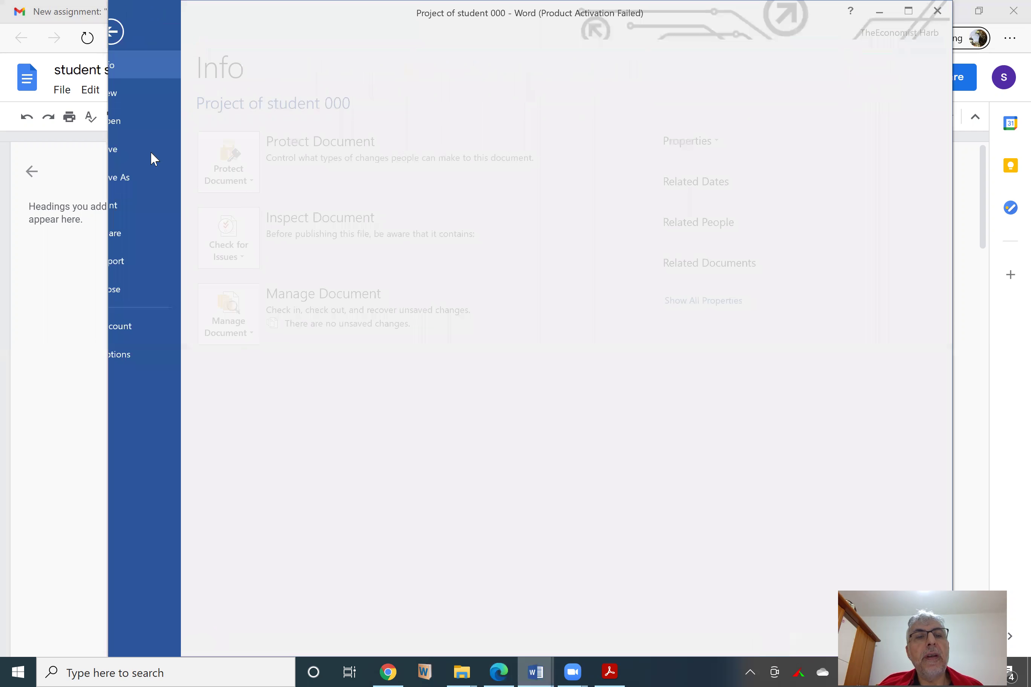
pyautogui.click(147, 177)
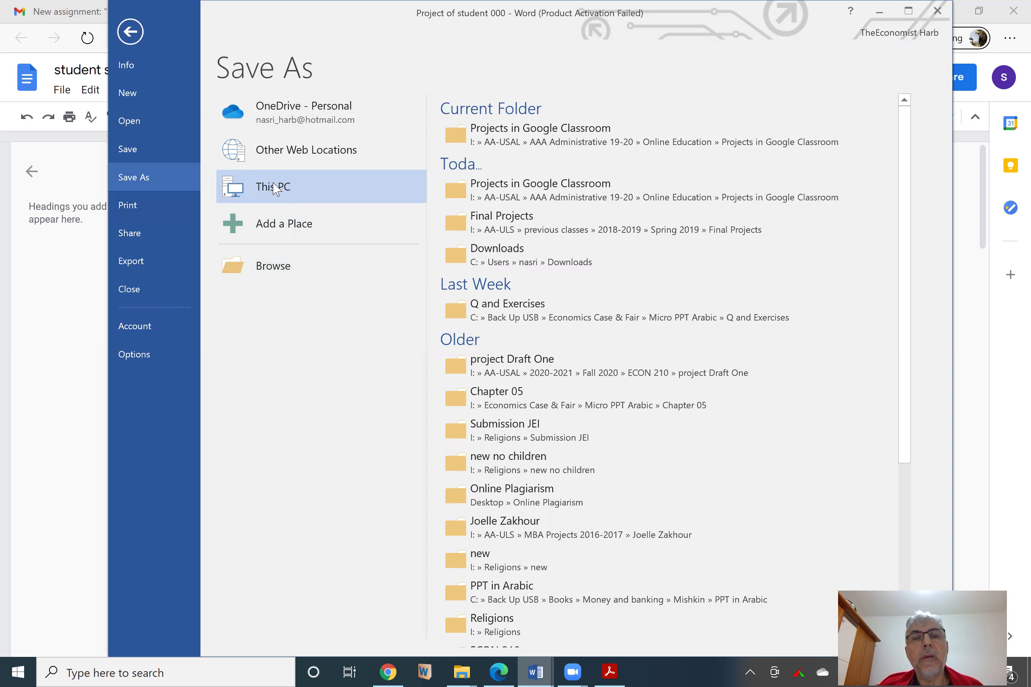
pyautogui.click(530, 141)
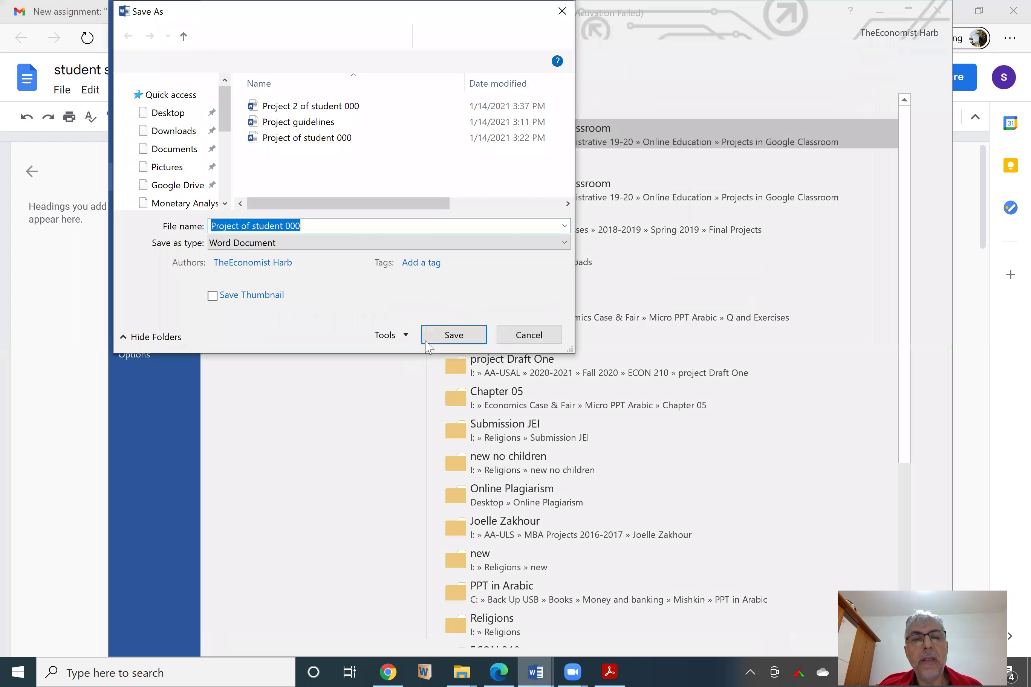
pyautogui.click(349, 246)
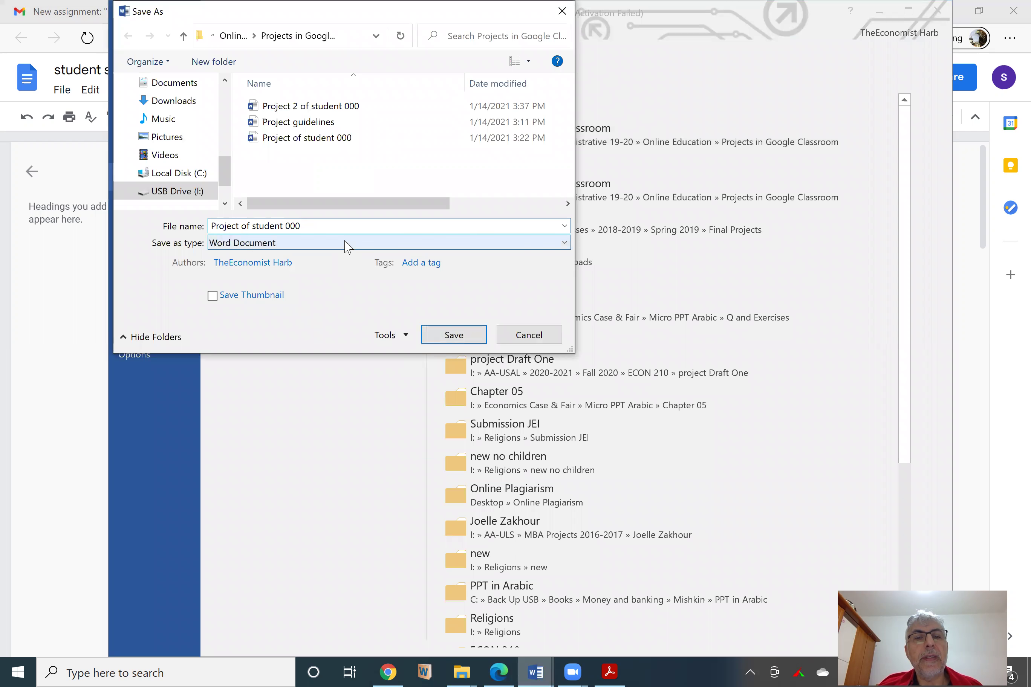
pyautogui.click(348, 247)
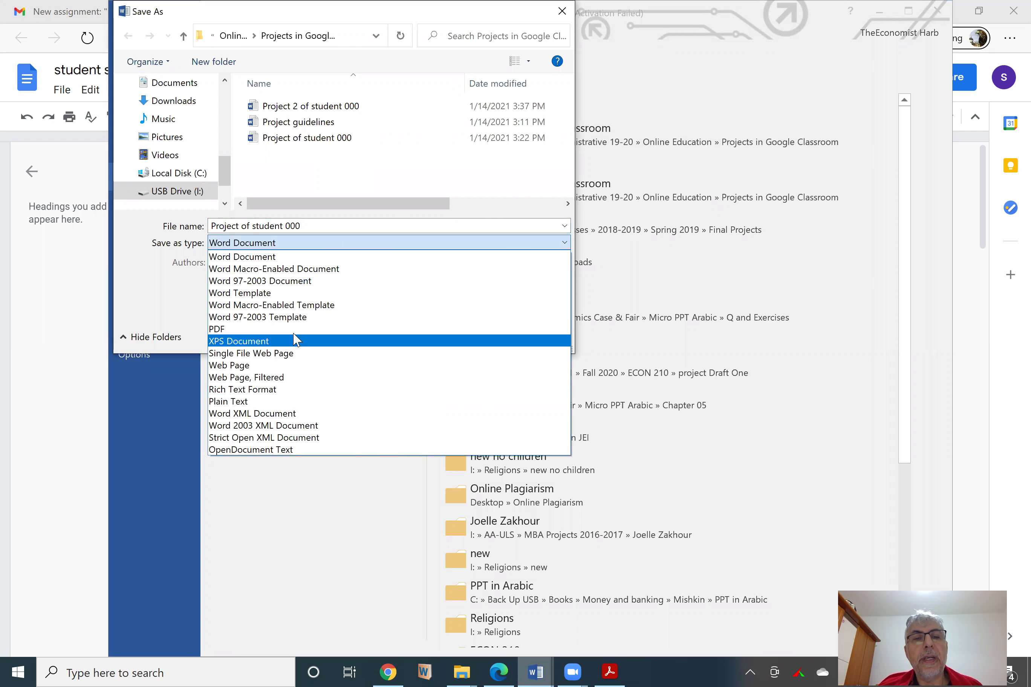
pyautogui.click(145, 283)
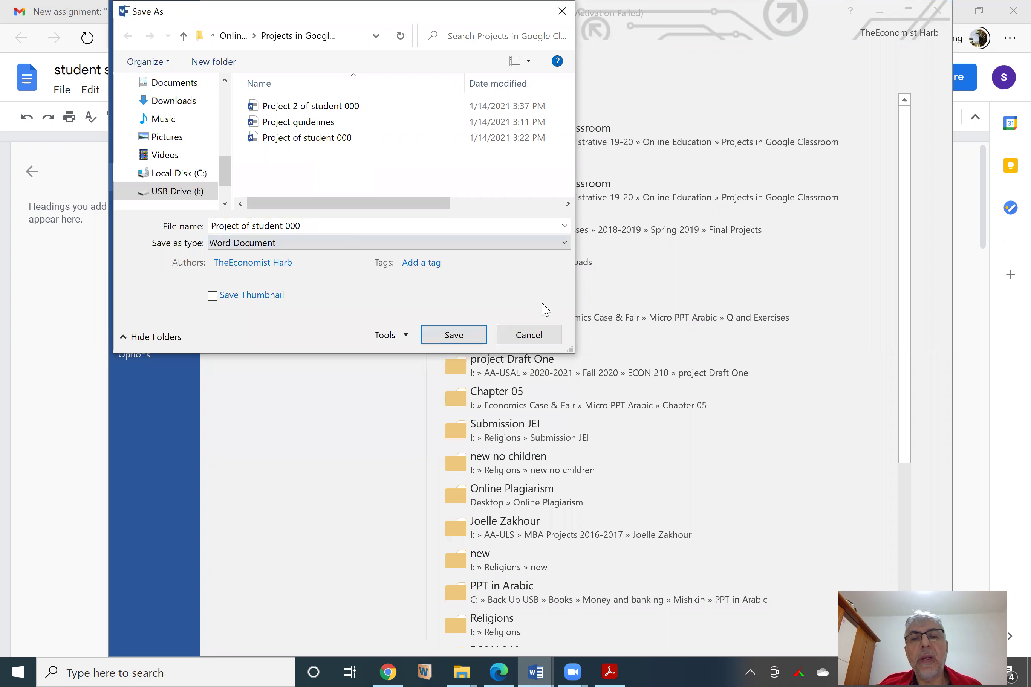
pyautogui.click(528, 335)
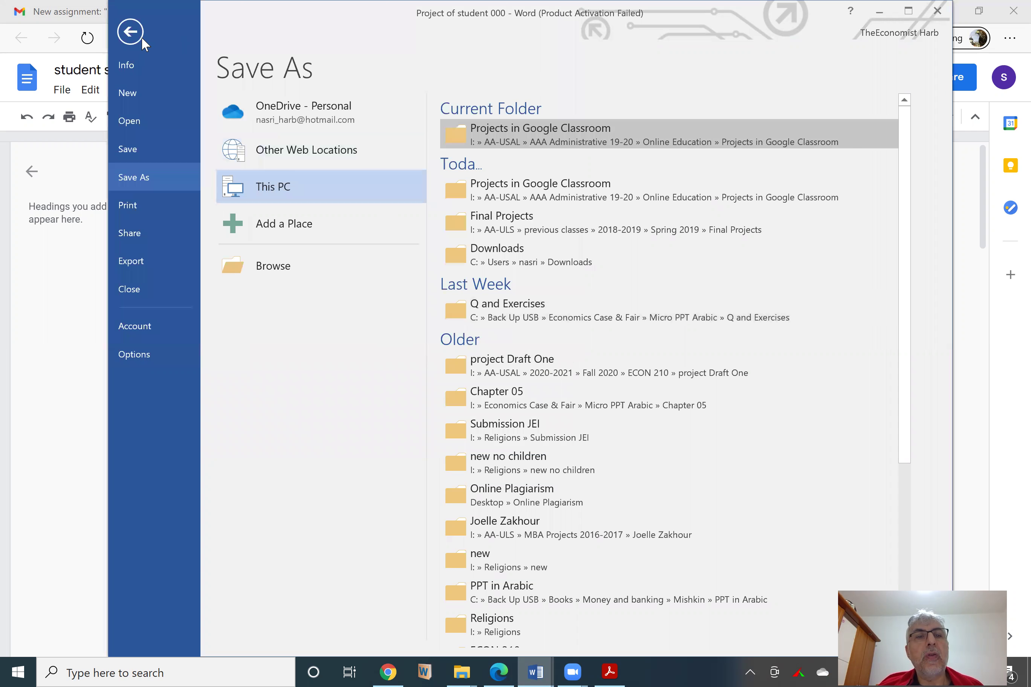
pyautogui.click(130, 32)
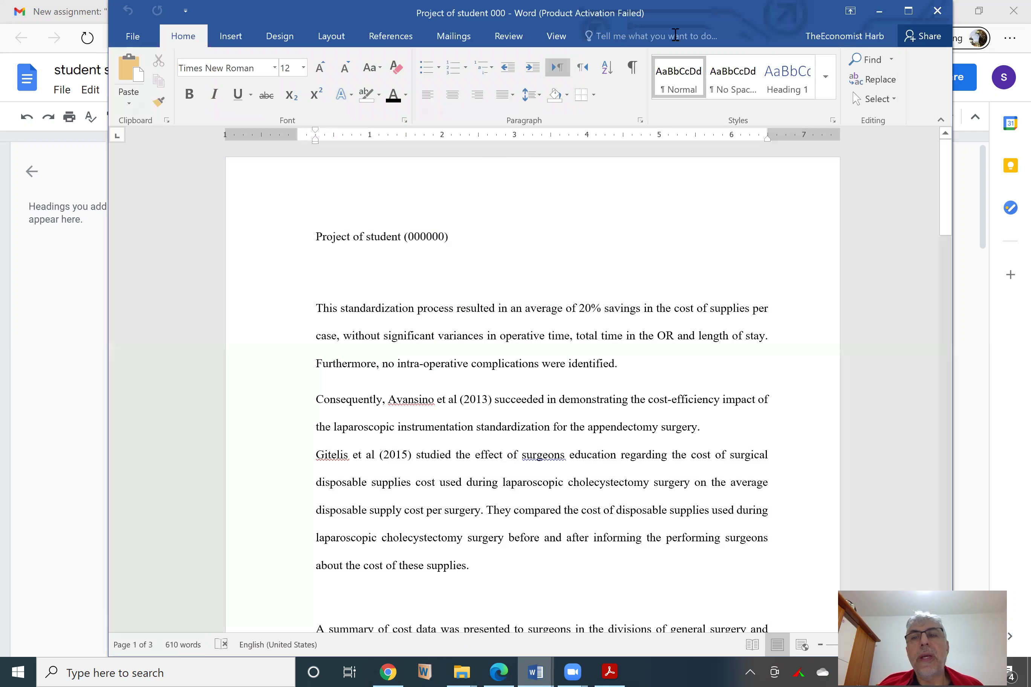
pyautogui.click(880, 13)
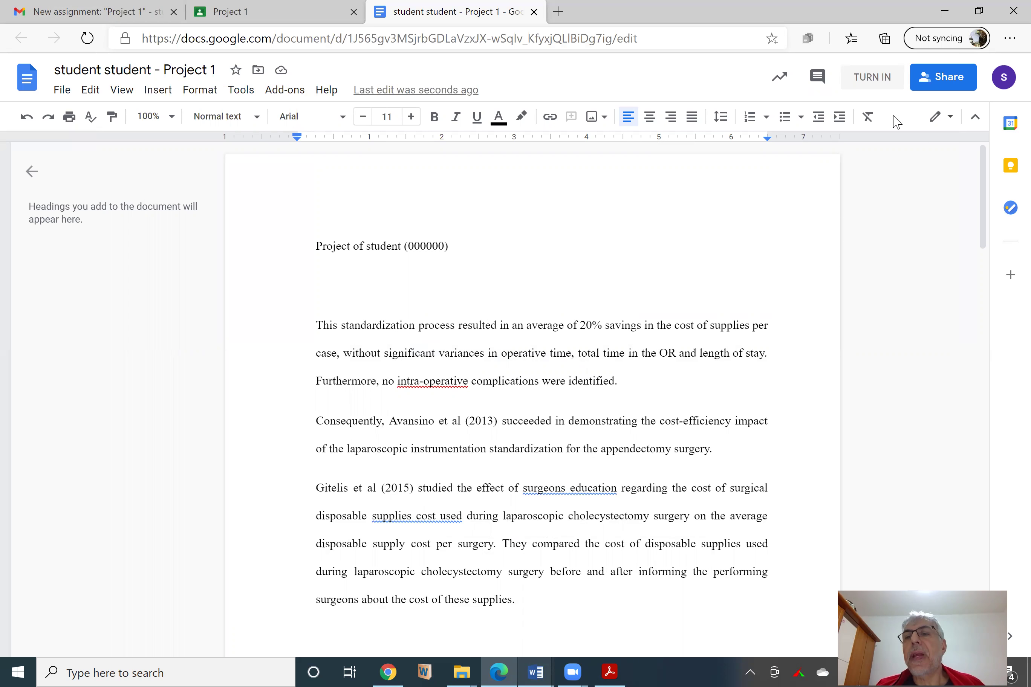
# - Check who the Project 1 Google Doc is shared with, and close the document to return to the assignment page
pyautogui.click(942, 78)
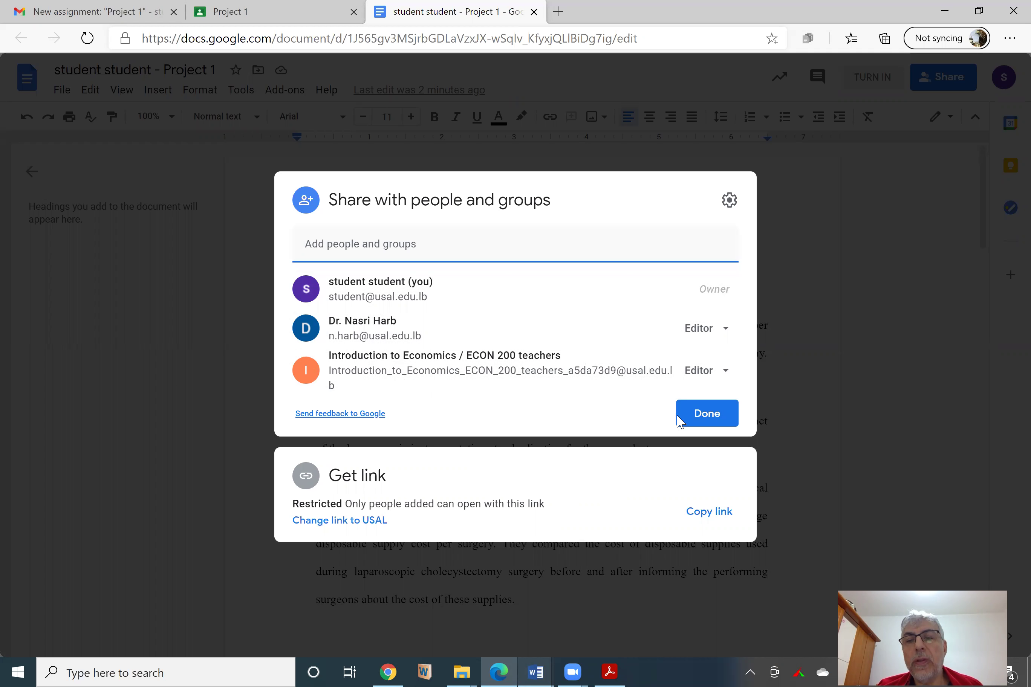
pyautogui.click(713, 413)
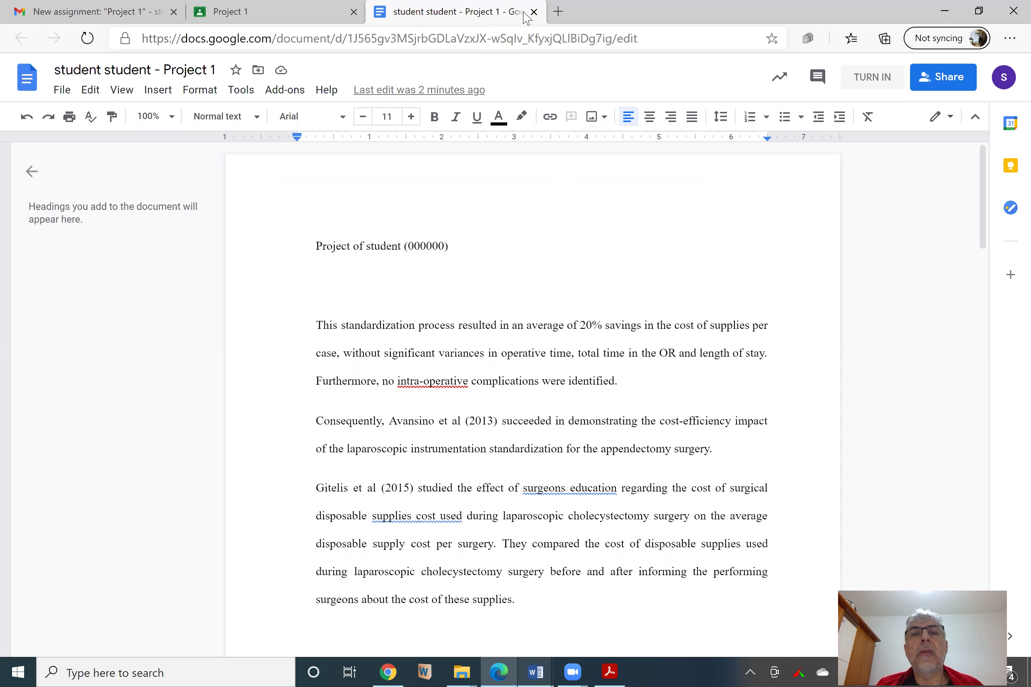
pyautogui.click(318, 17)
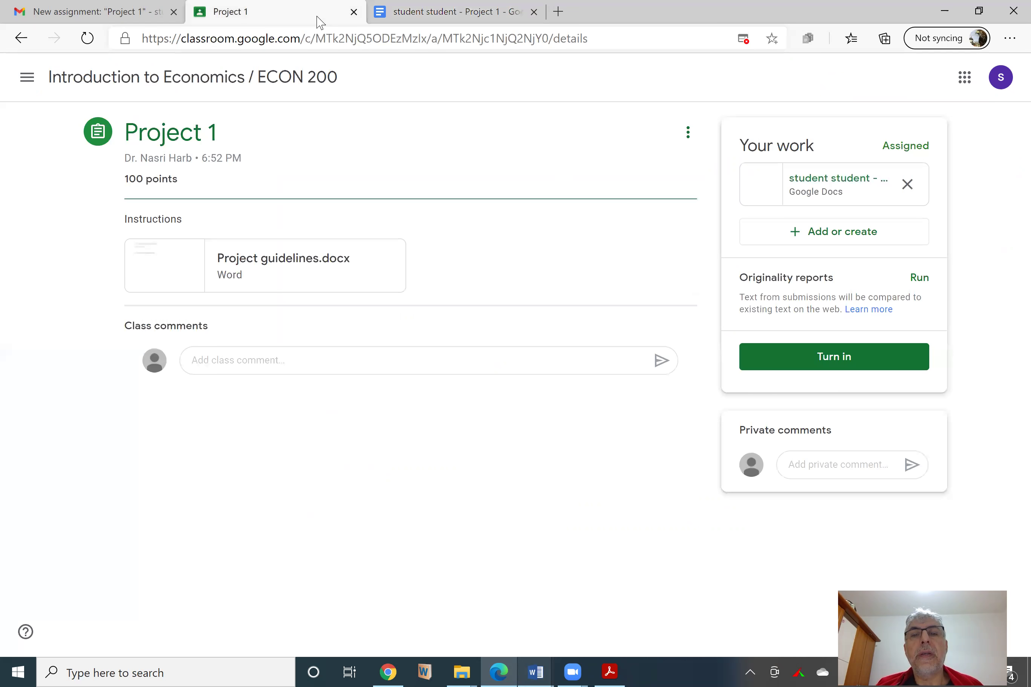
pyautogui.click(475, 17)
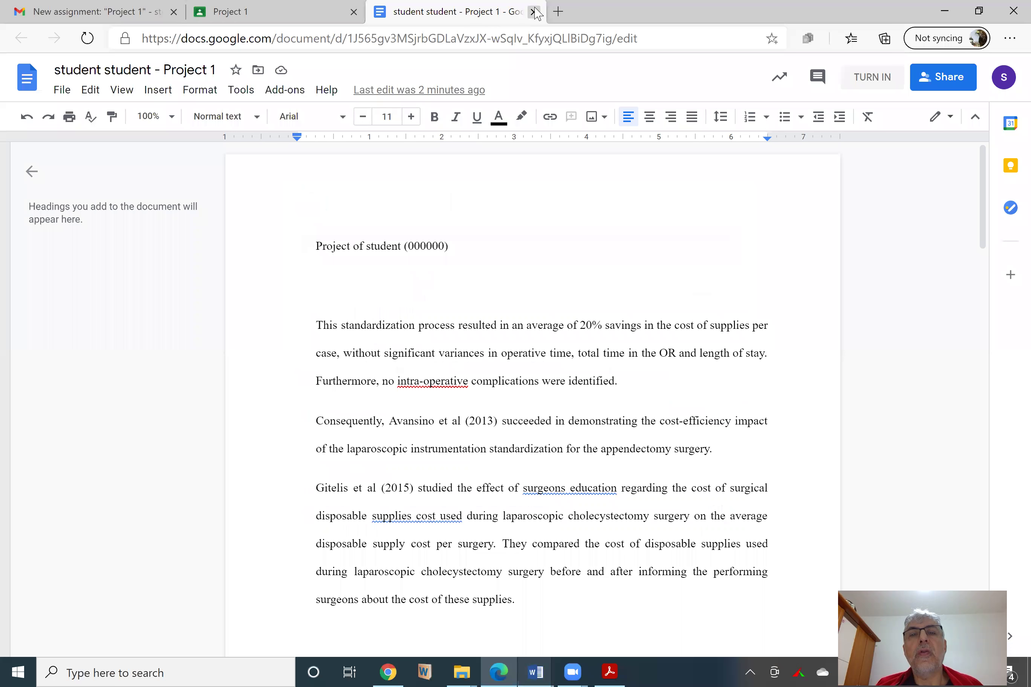
pyautogui.click(533, 12)
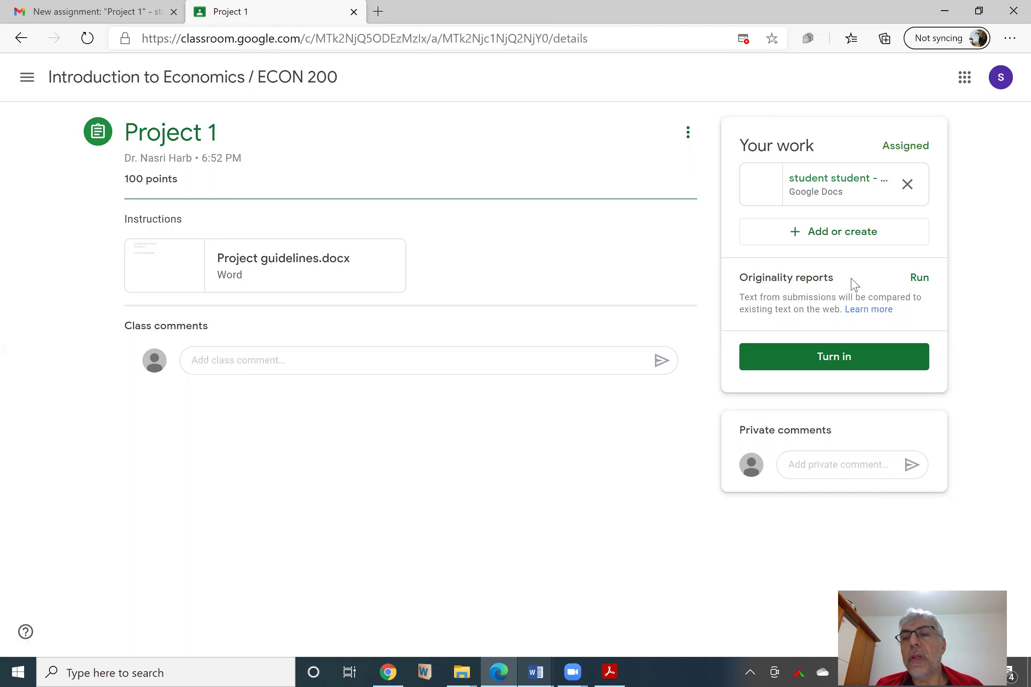
# - Run an originality report on the attached Google Doc and open the report
pyautogui.click(922, 284)
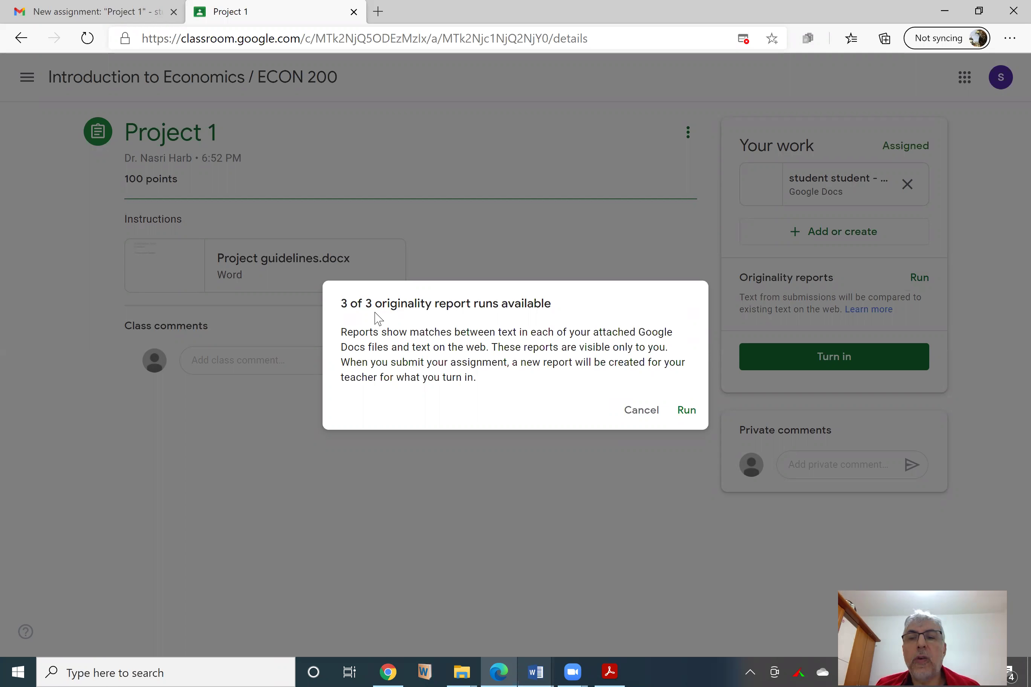
pyautogui.click(687, 412)
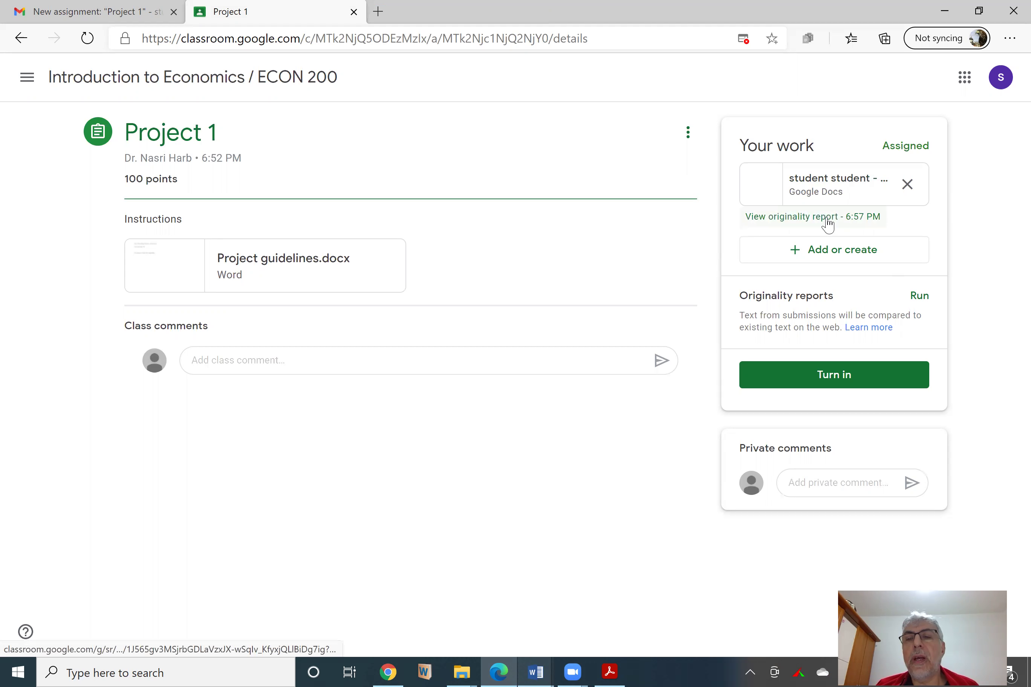
pyautogui.click(828, 225)
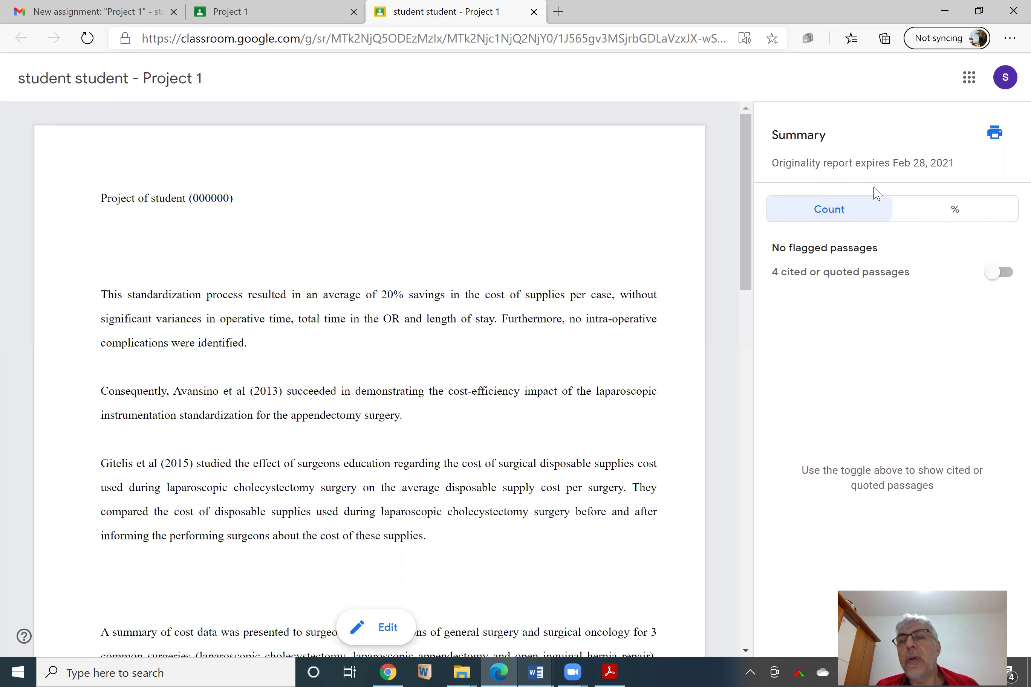
# - Show the originality results as percentages with cited or quoted passages turned on, and review the highlighted matches throughout the document
pyautogui.click(957, 213)
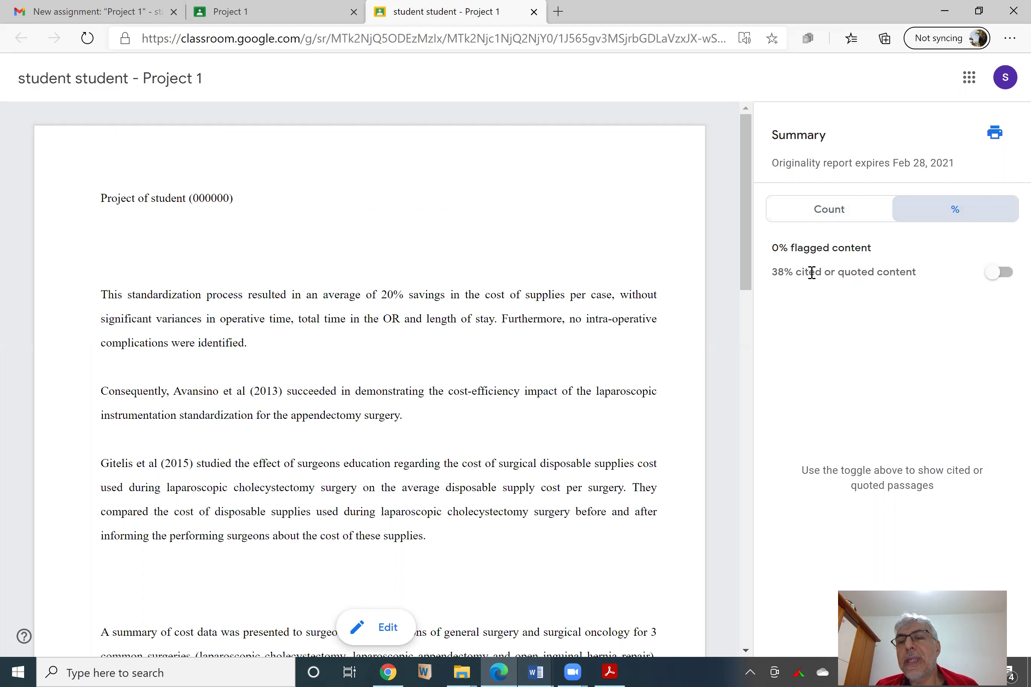
pyautogui.click(1013, 276)
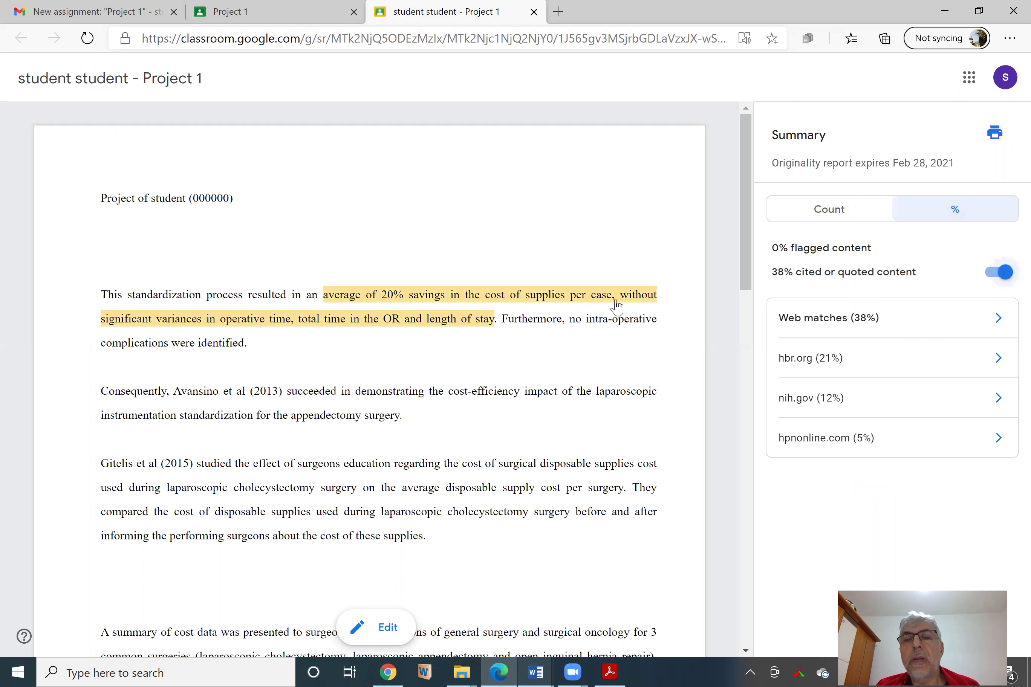
pyautogui.scroll(-15, 617, 306)
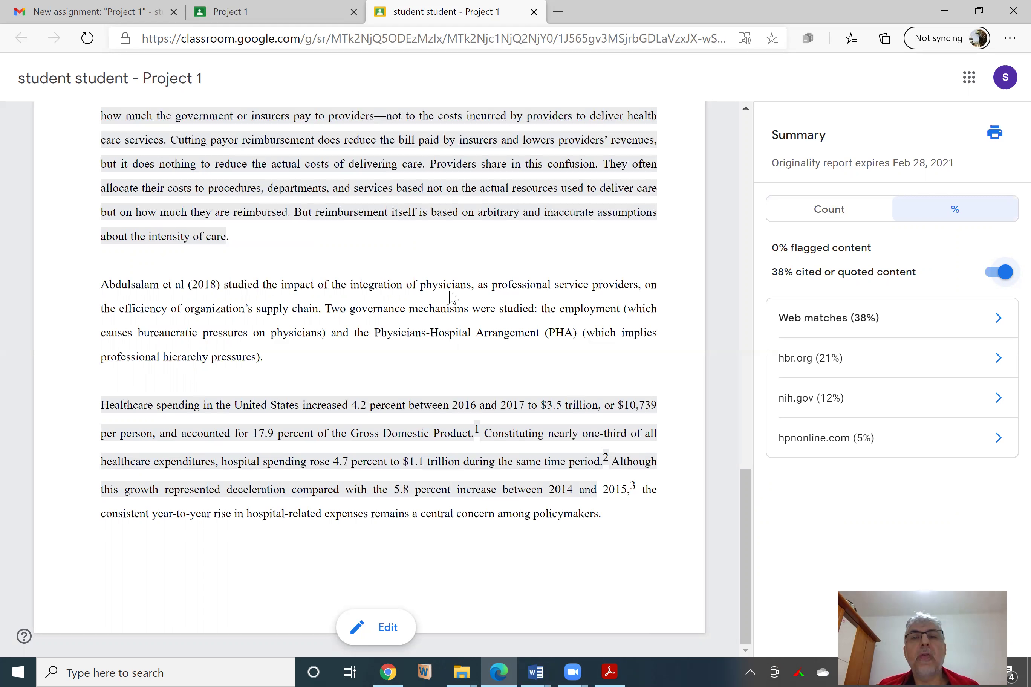
pyautogui.scroll(15, 502, 176)
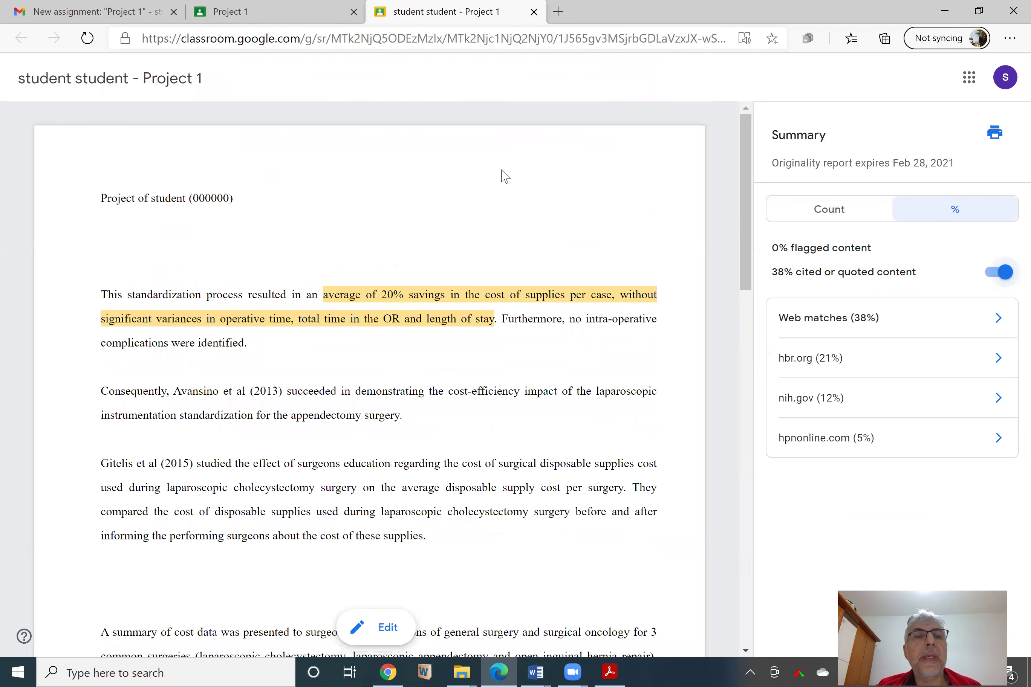
pyautogui.scroll(-15, 502, 176)
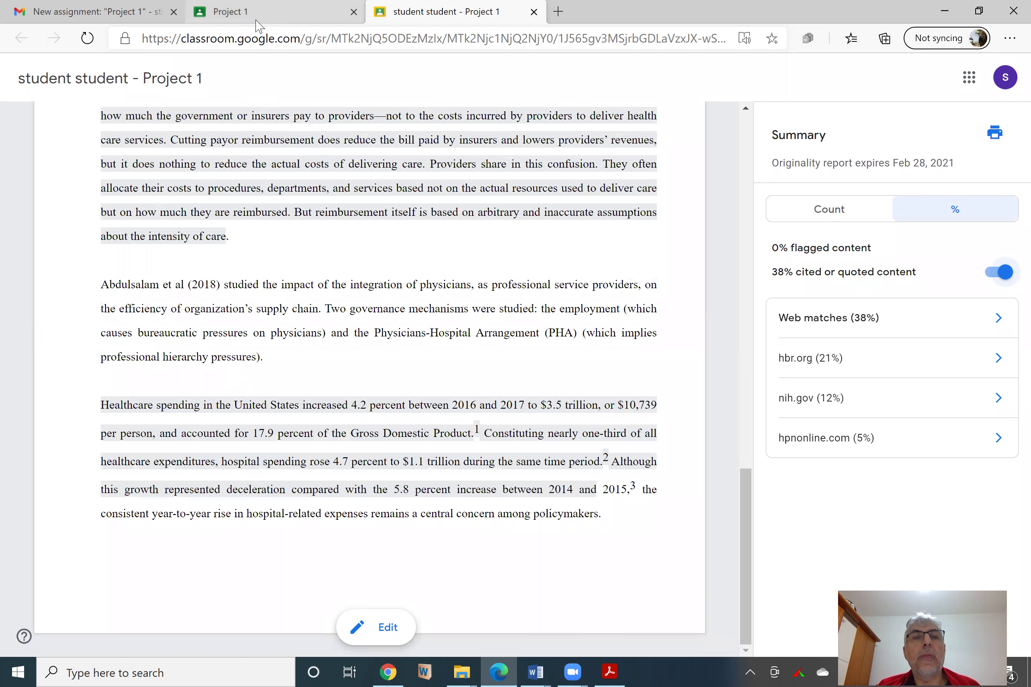
# - Inspect the web match for the quoted "Healthcare spending in the United States" passage, and open the attached Google Doc for editing
pyautogui.click(107, 405)
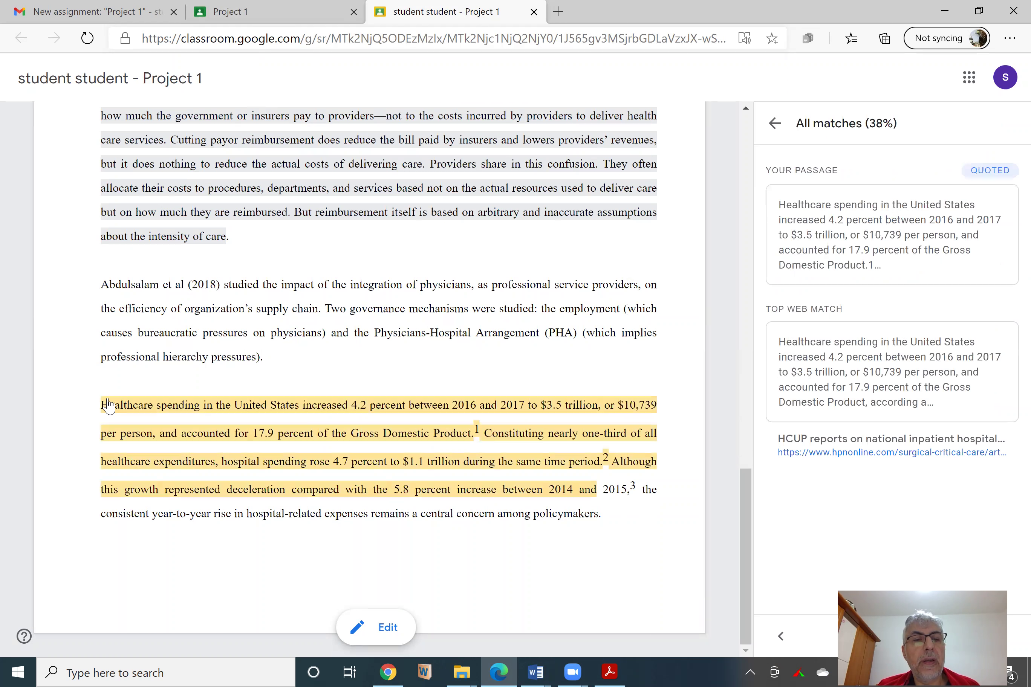
pyautogui.click(264, 15)
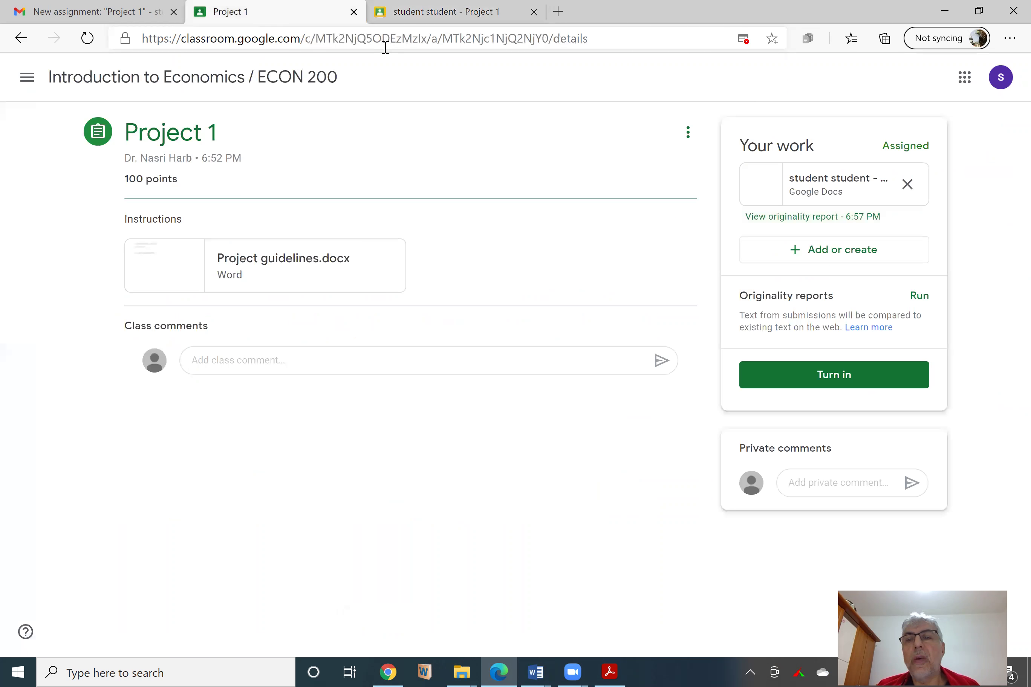
pyautogui.click(810, 182)
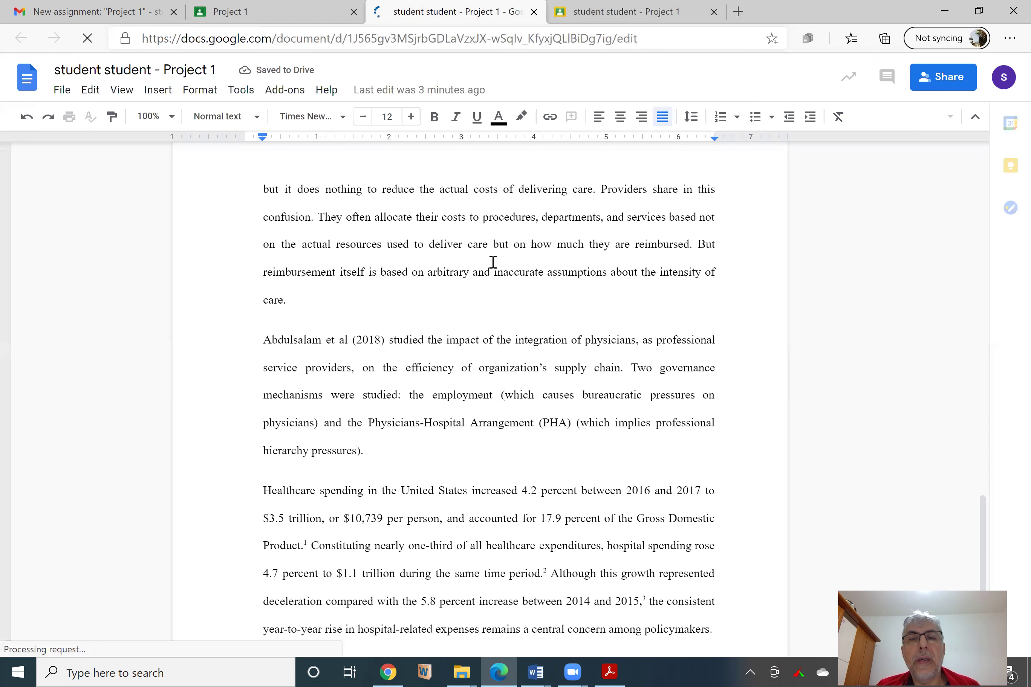
pyautogui.click(602, 17)
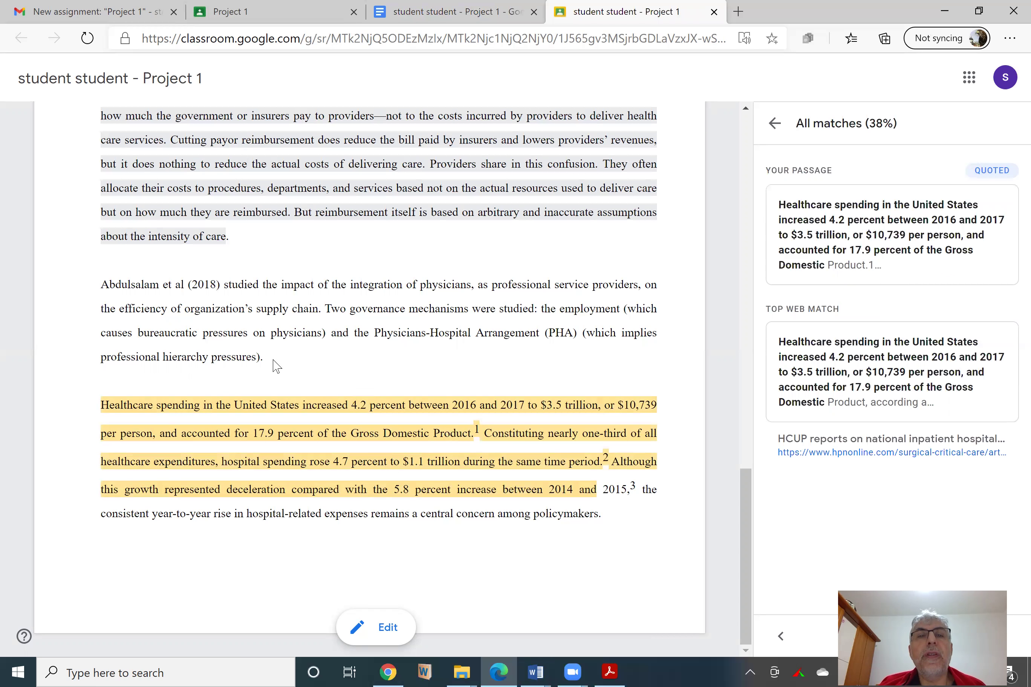
pyautogui.click(455, 12)
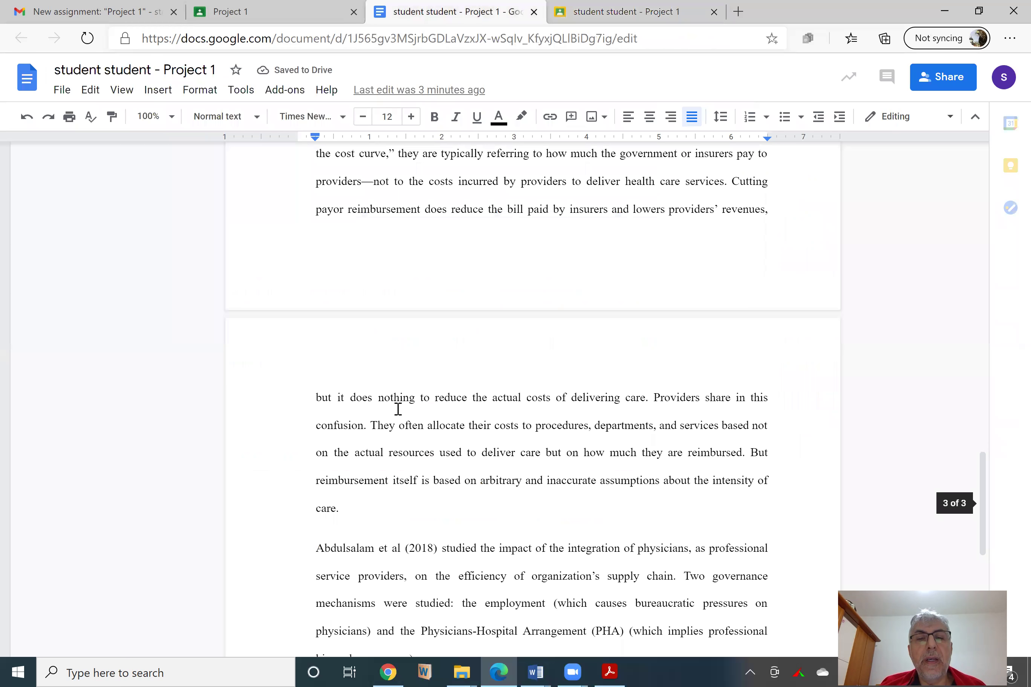
# - Delete the final paragraph of the Google Doc, beginning "Healthcare spending in the United States"
pyautogui.scroll(-5, 413, 412)
pyautogui.scroll(-1, 432, 415)
pyautogui.moveTo(298, 228)
pyautogui.mouseDown()
pyautogui.moveTo(495, 279)
pyautogui.moveTo(814, 394)
pyautogui.mouseUp()
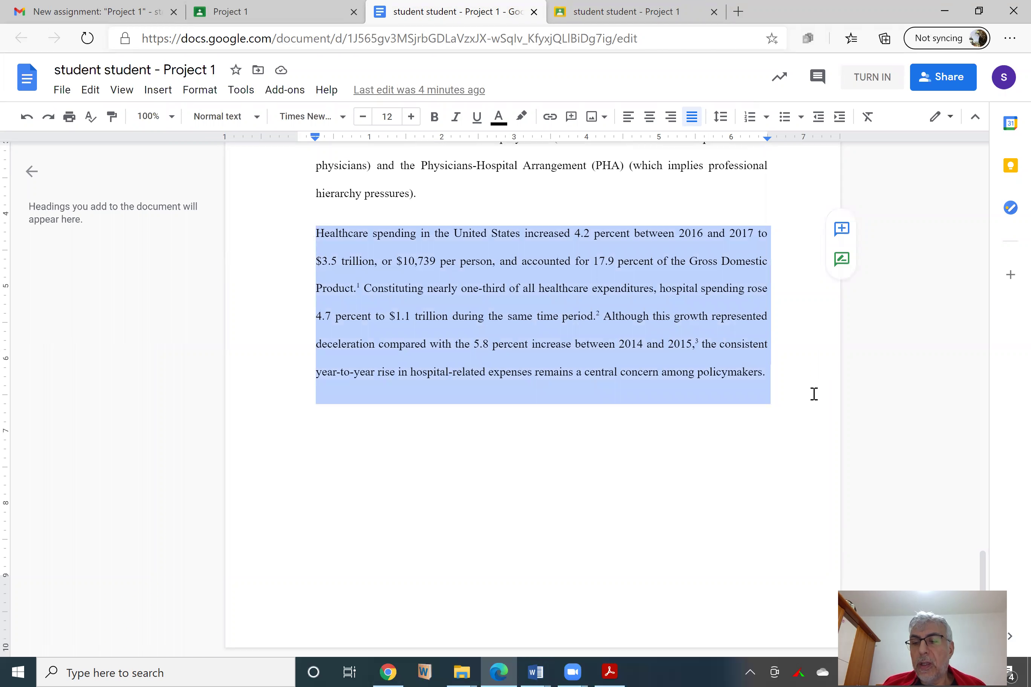
pyautogui.press('BackSpace')
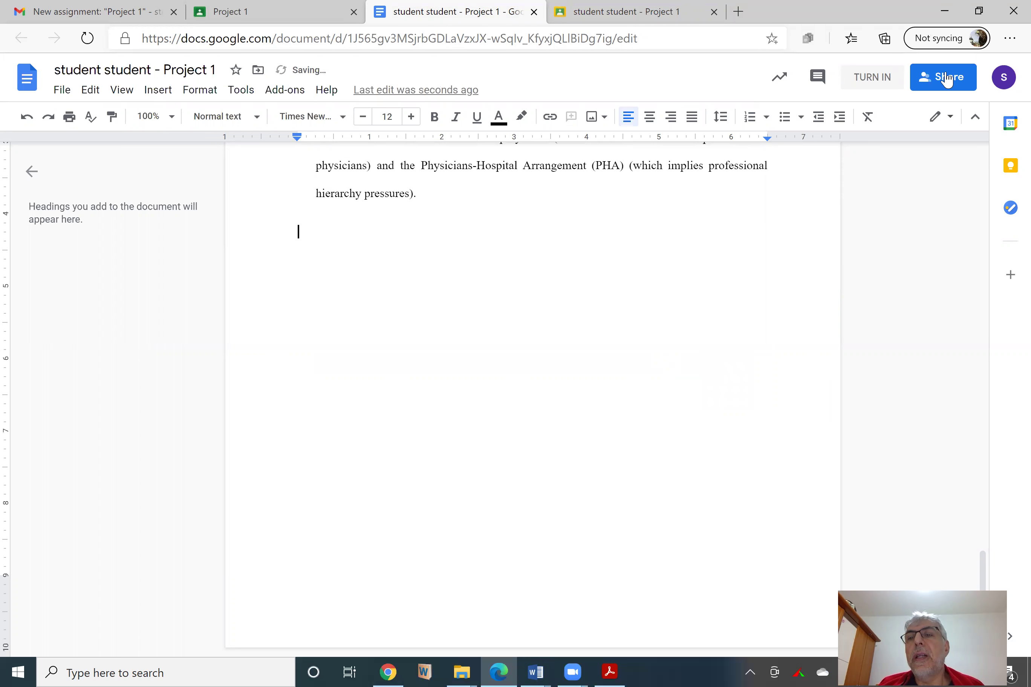
# - Check the document's sharing settings, and close both the old originality report and the Google Doc to return to the assignment page
pyautogui.click(944, 79)
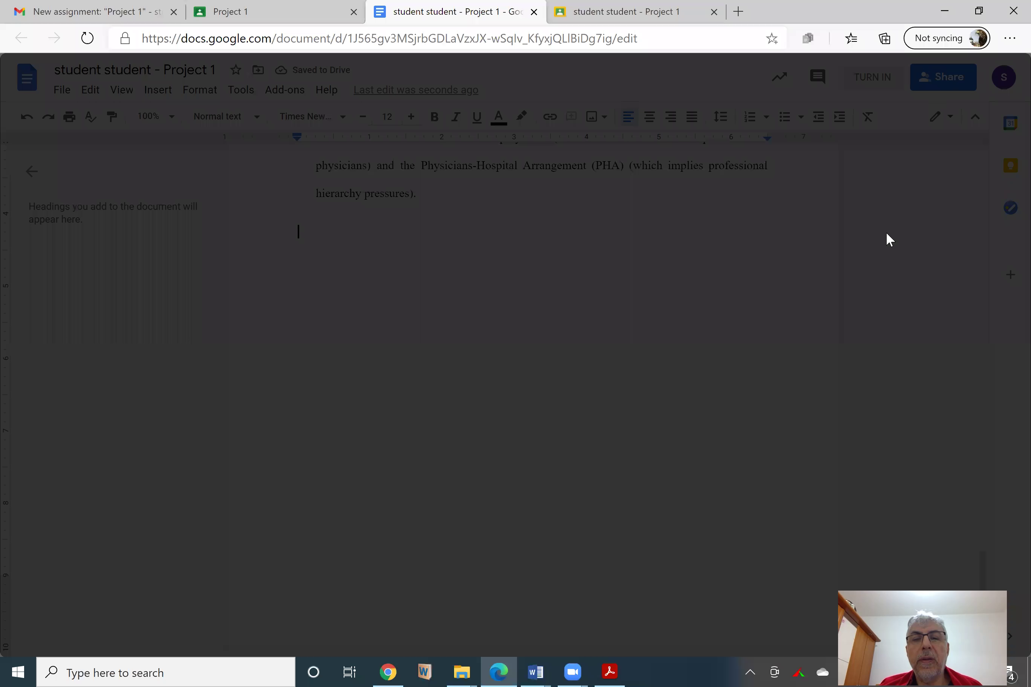
pyautogui.click(706, 414)
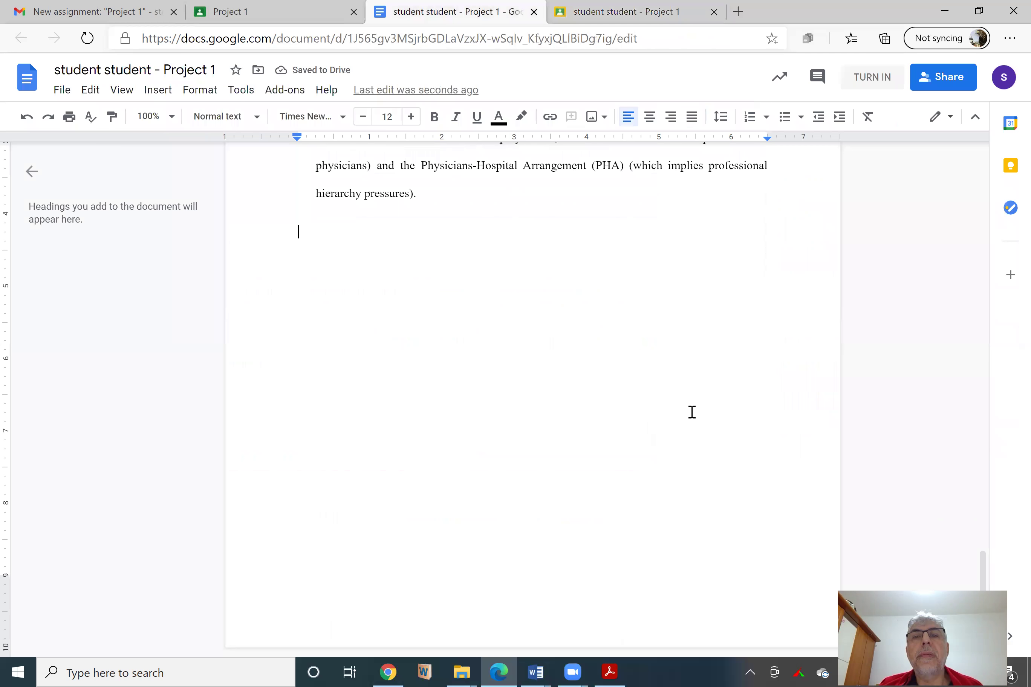
pyautogui.click(663, 12)
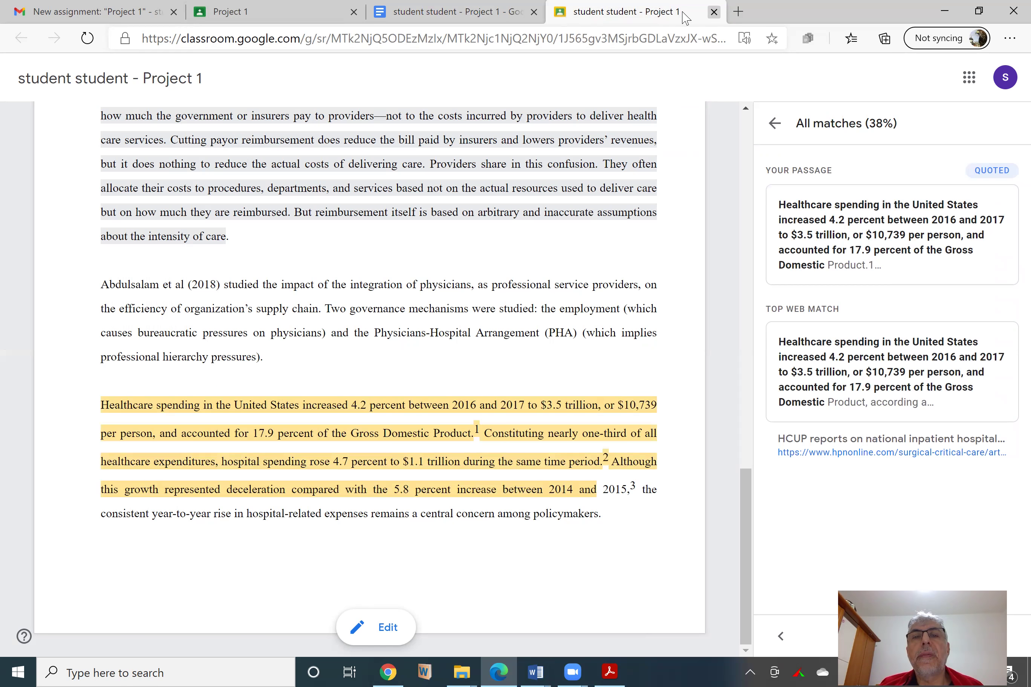
pyautogui.click(713, 12)
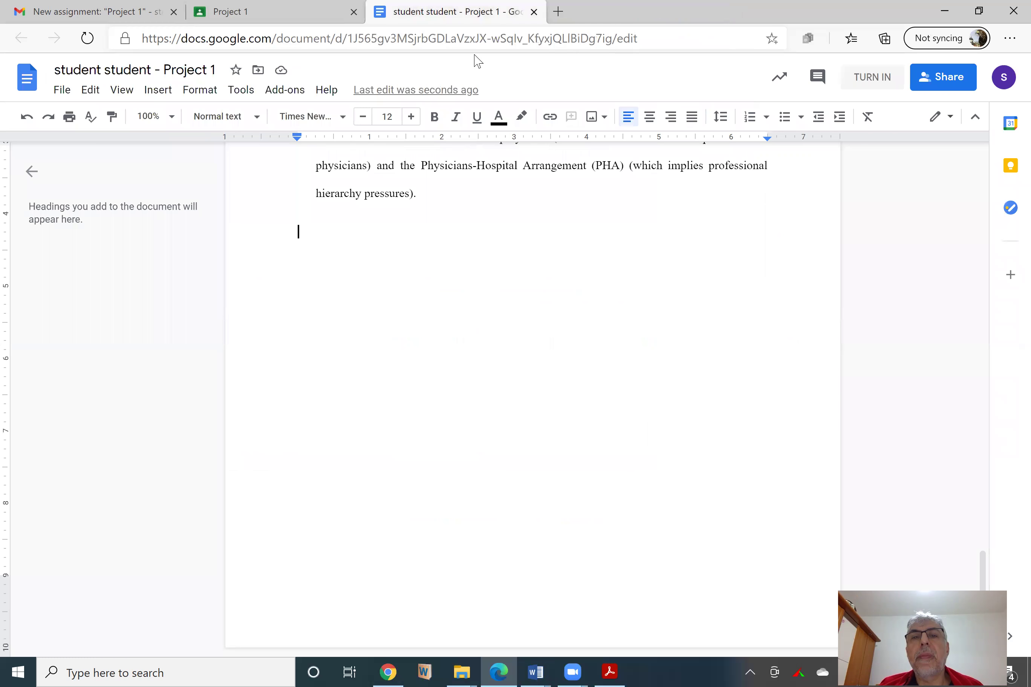
pyautogui.click(534, 12)
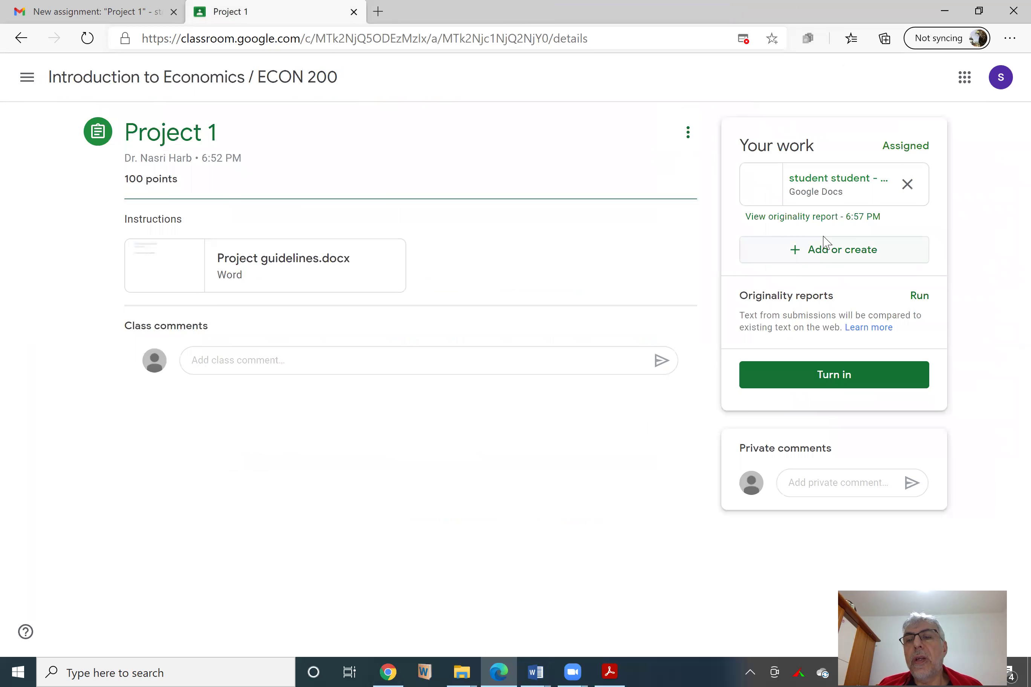
# - Run a second originality report on the edited Google Doc and open the new report
pyautogui.click(916, 303)
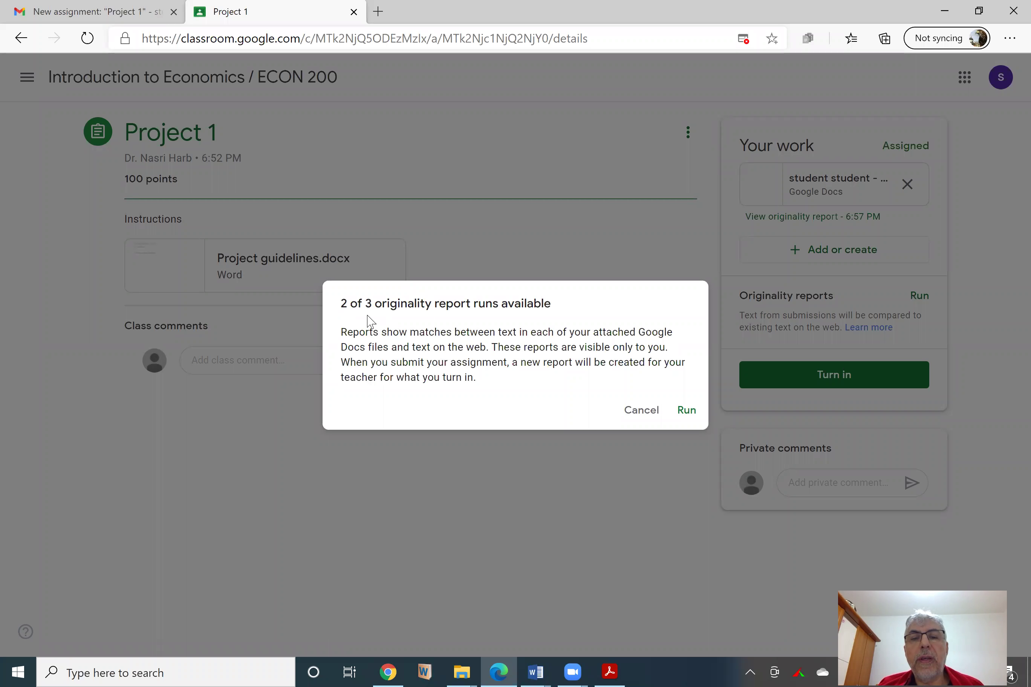
pyautogui.click(688, 410)
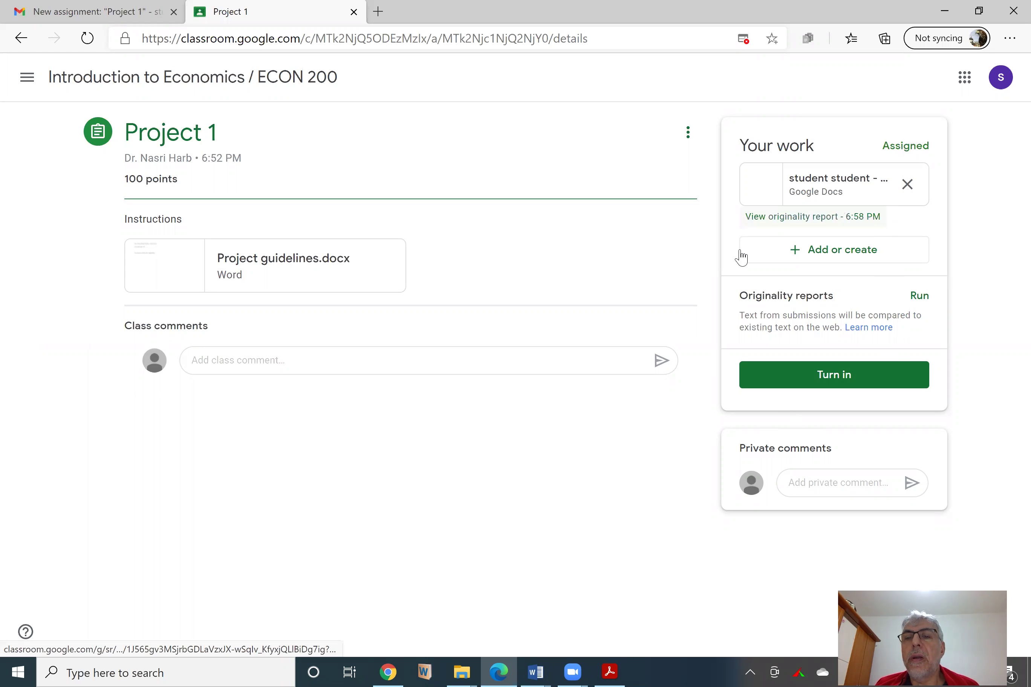
pyautogui.click(805, 220)
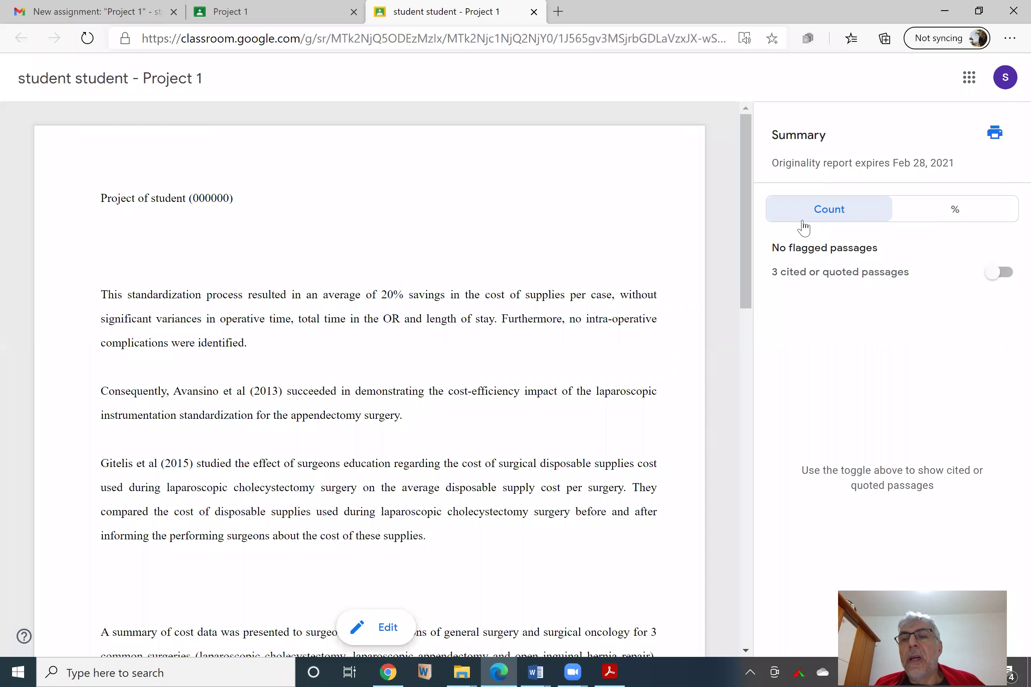
# - Show the second report's results as percentages with cited or quoted passages turned on, and review the highlighted matches throughout the document
pyautogui.click(958, 212)
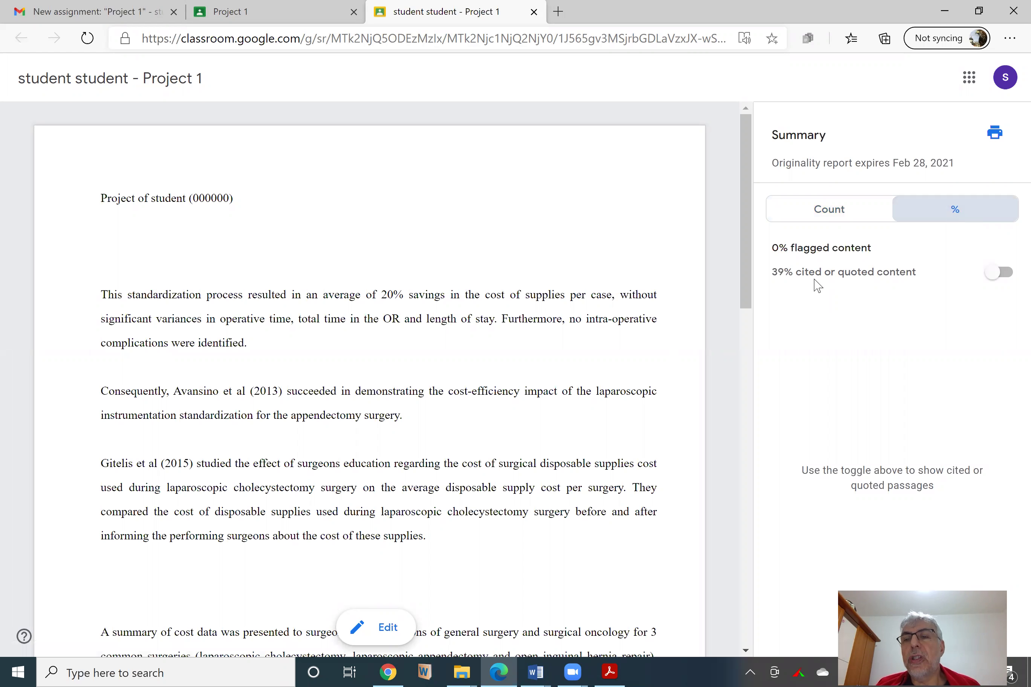
pyautogui.click(997, 272)
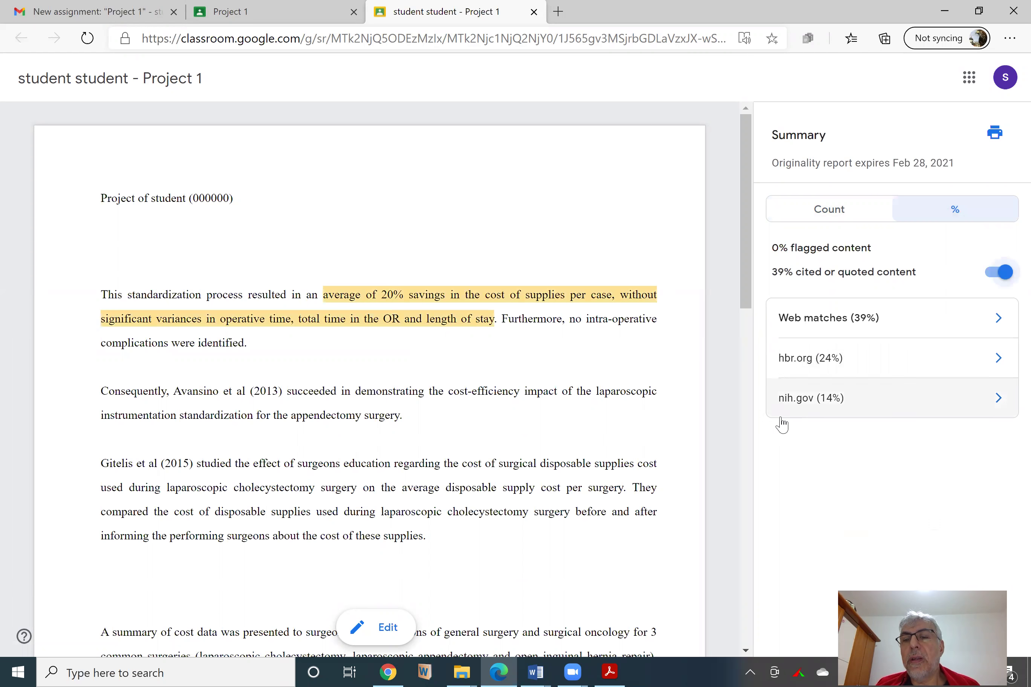
pyautogui.scroll(-15, 611, 391)
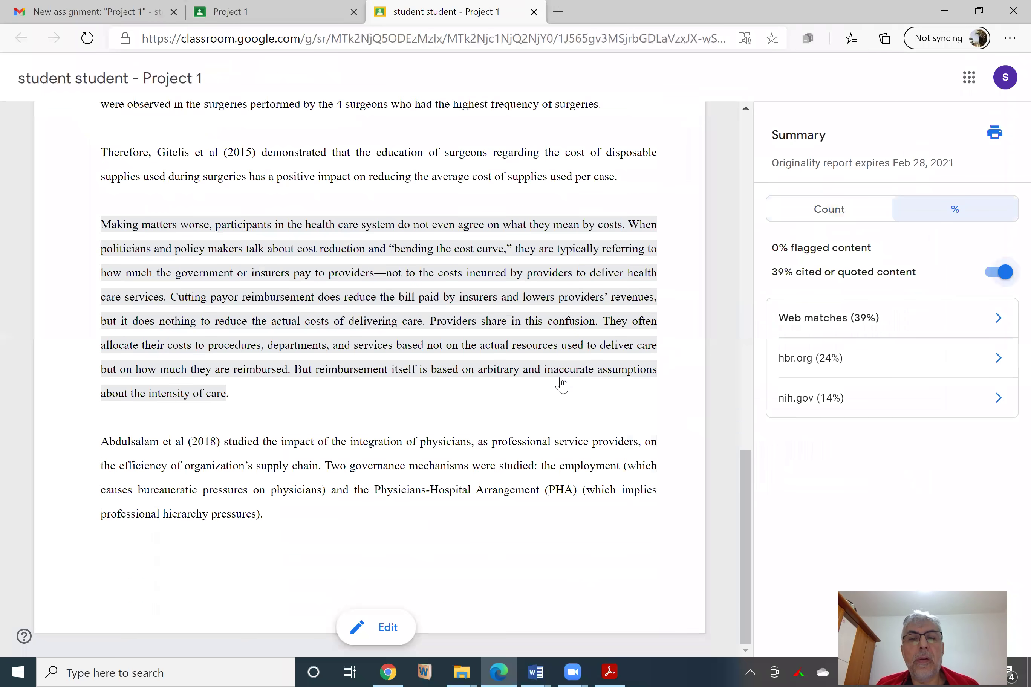
pyautogui.scroll(5, 466, 341)
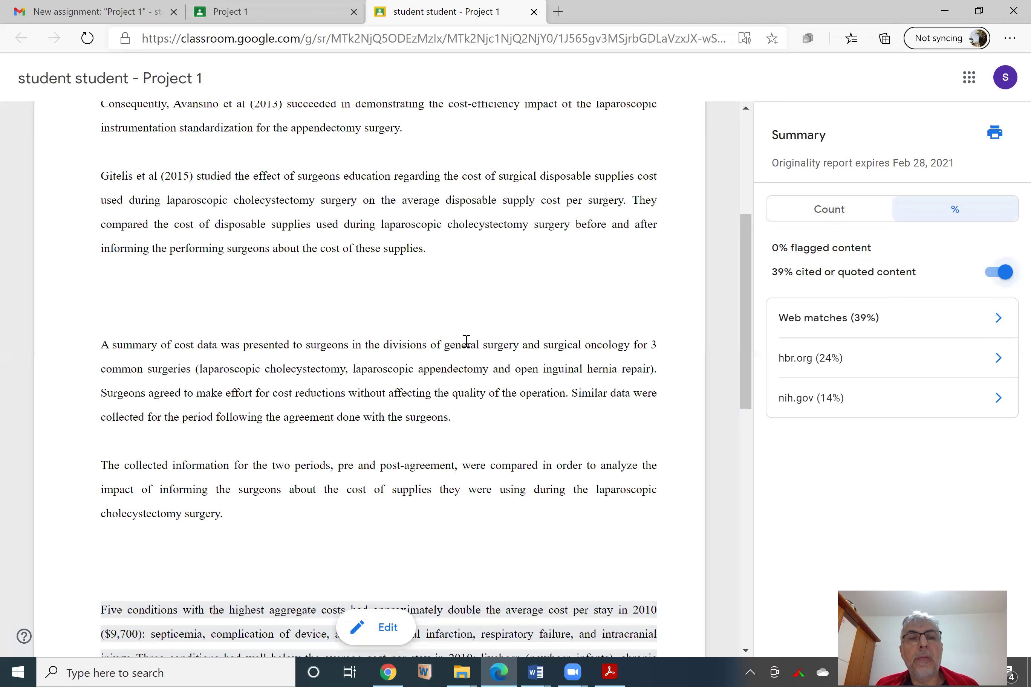
pyautogui.scroll(5, 467, 341)
pyautogui.scroll(-10, 466, 341)
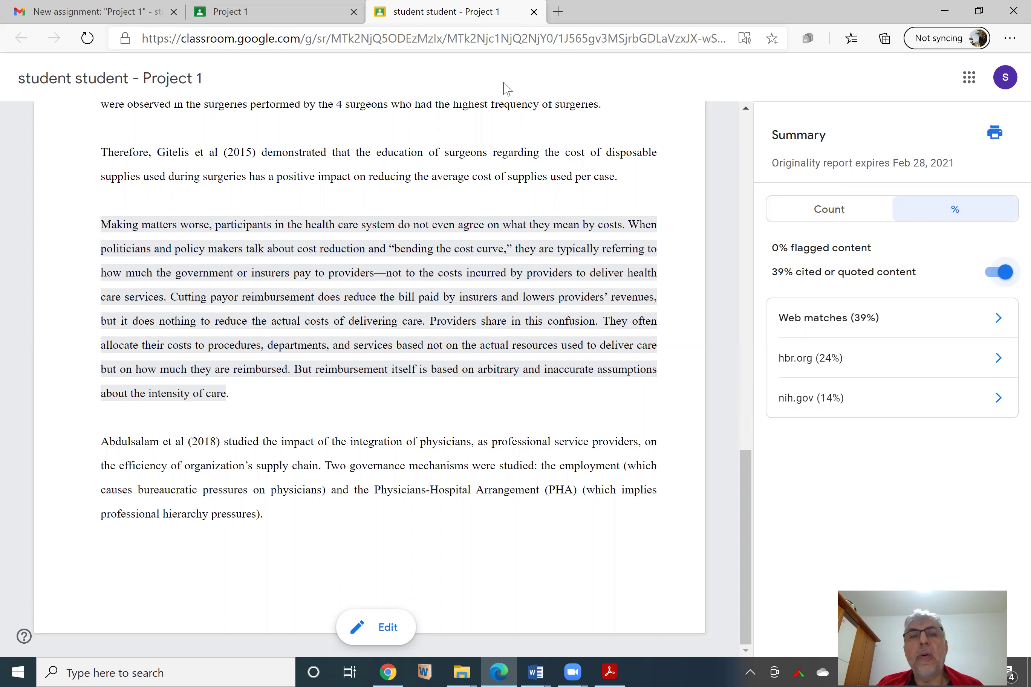
# - Close the report, reopen the attached Google Doc, and delete the whole paragraph beginning "Making matters worse"
pyautogui.hotkey('ctrl', 'w')
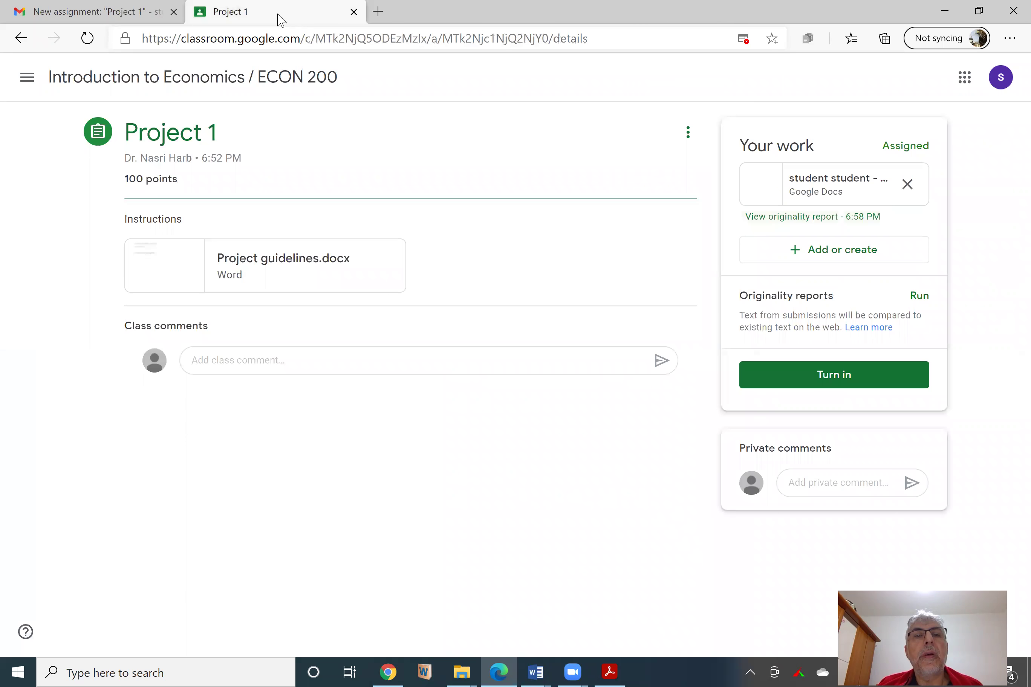
pyautogui.click(816, 193)
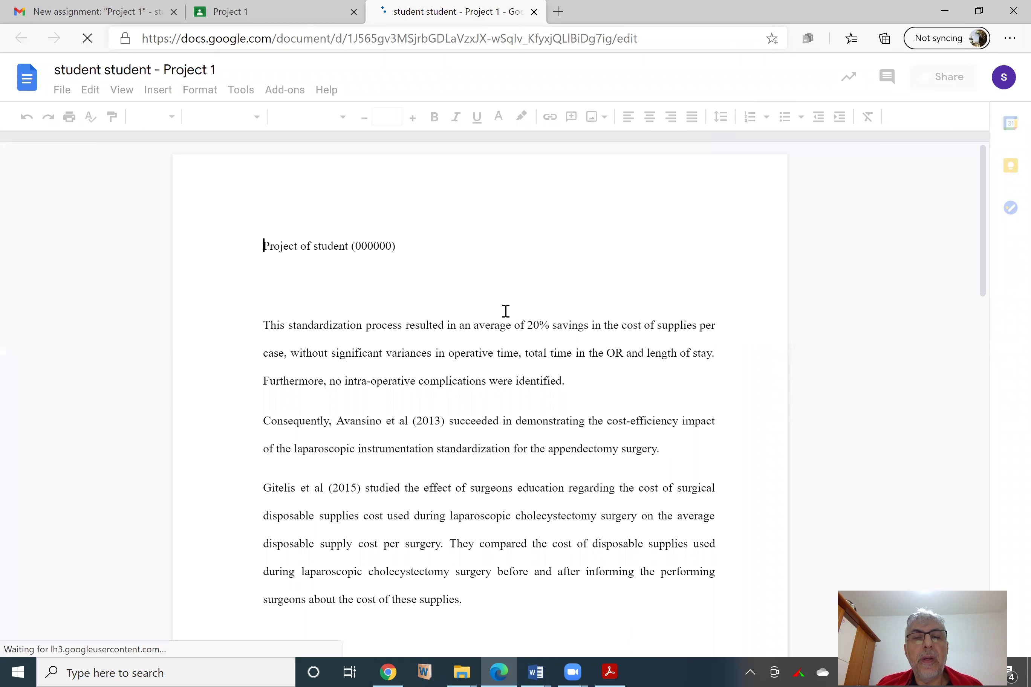
pyautogui.scroll(-15, 505, 311)
pyautogui.scroll(-10, 505, 312)
pyautogui.scroll(9, 505, 311)
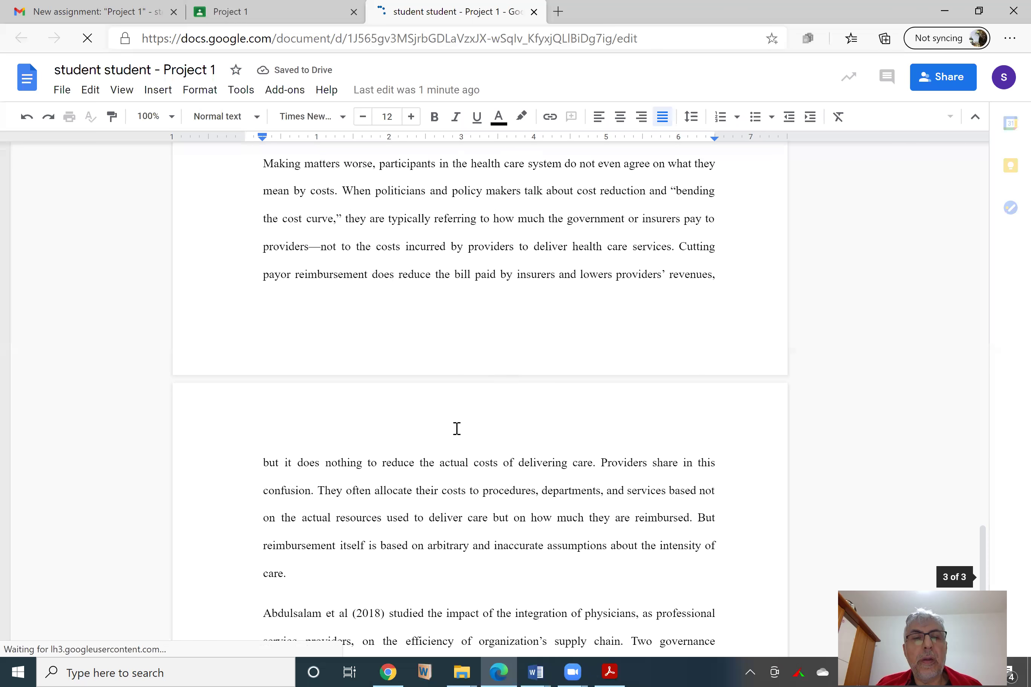
pyautogui.moveTo(306, 571); pyautogui.dragTo(301, 394)
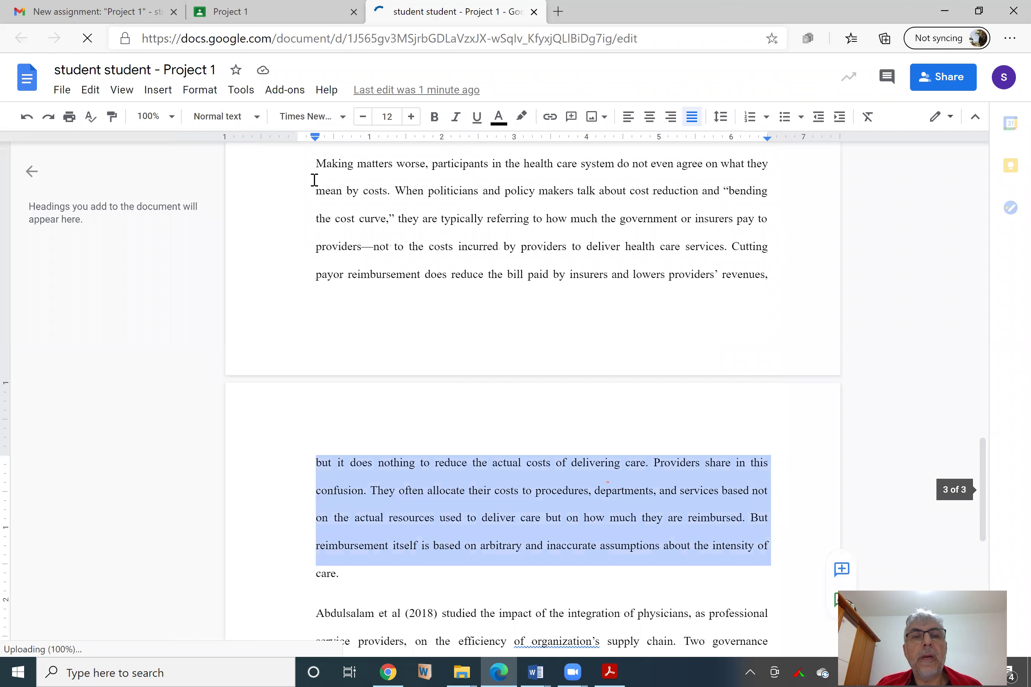
pyautogui.click(316, 165)
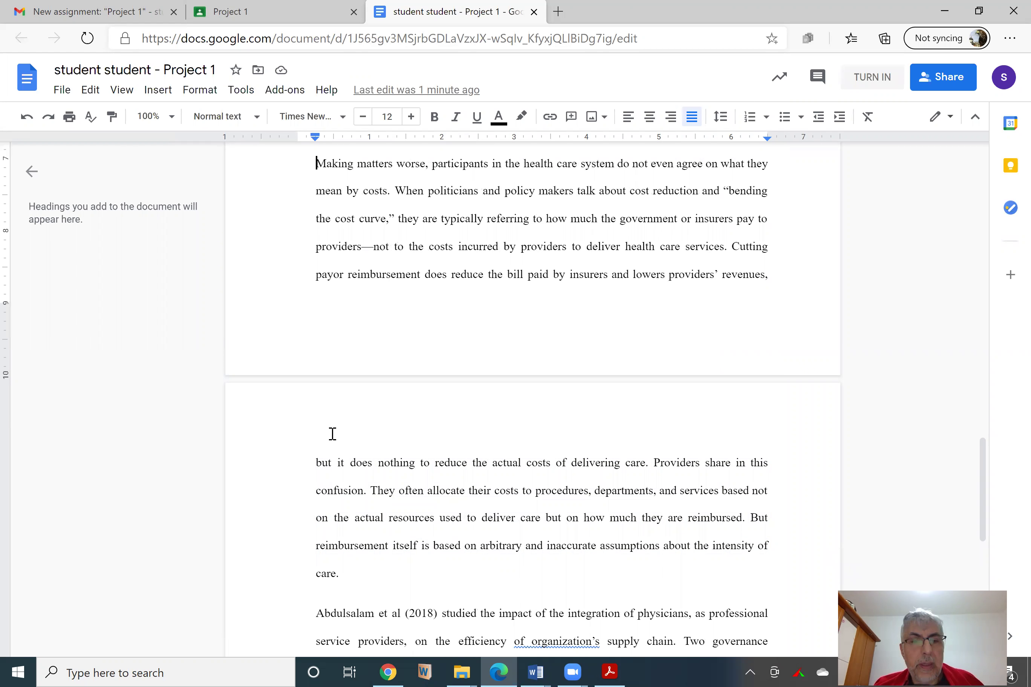
pyautogui.keyDown('shift'); pyautogui.click(346, 583); pyautogui.keyUp('shift')
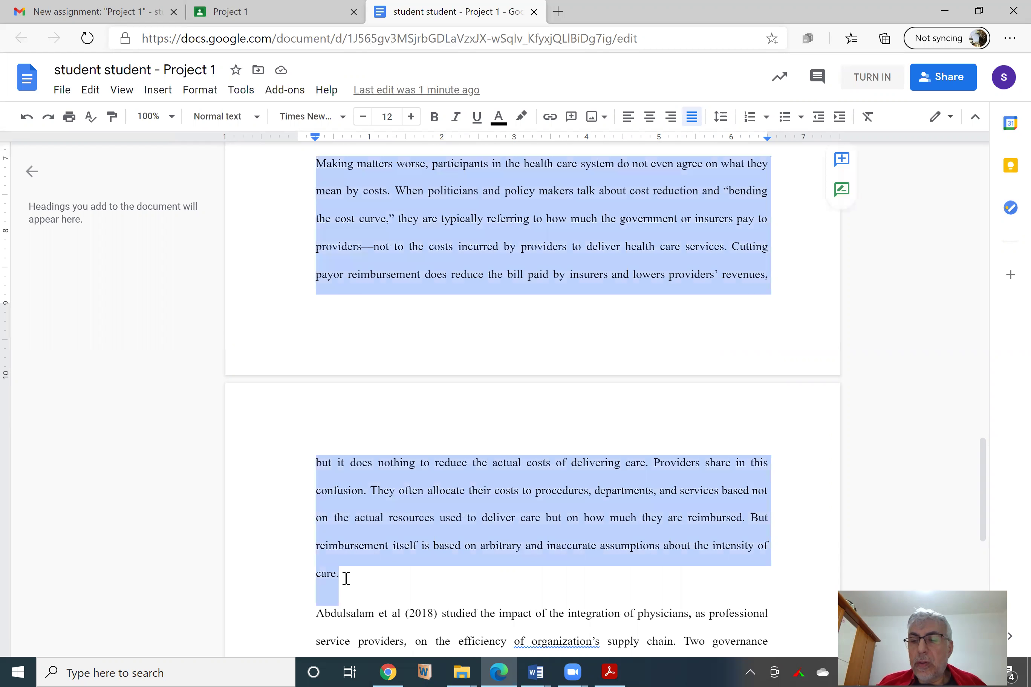
pyautogui.press('BackSpace')
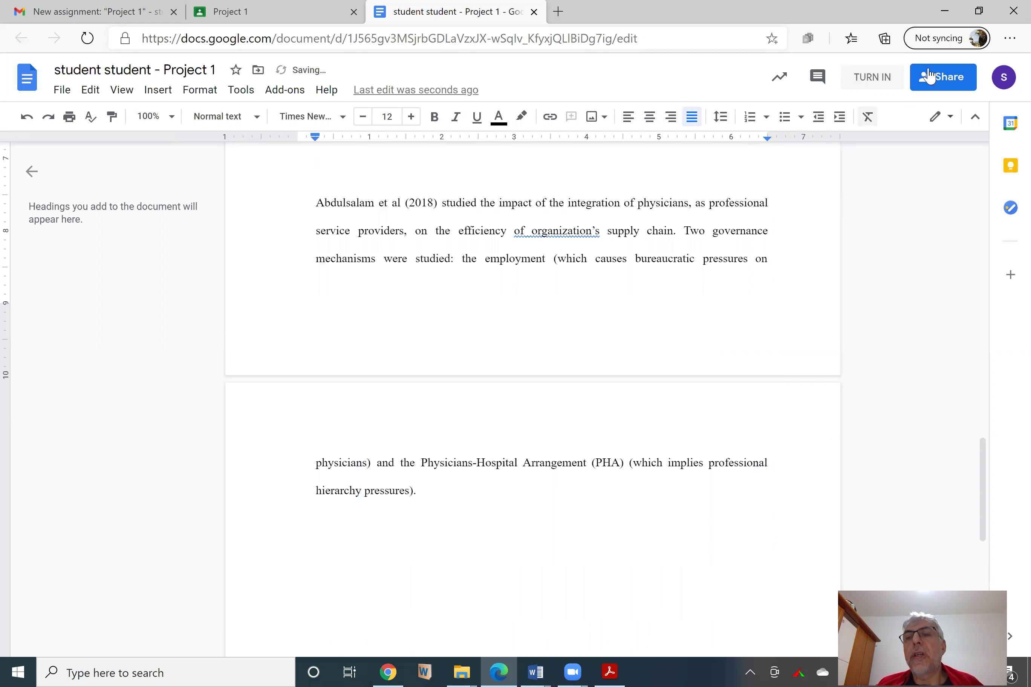
# - Check who can access the shortened Google Doc, and return to the Project 1 assignment page with the document left open
pyautogui.click(929, 76)
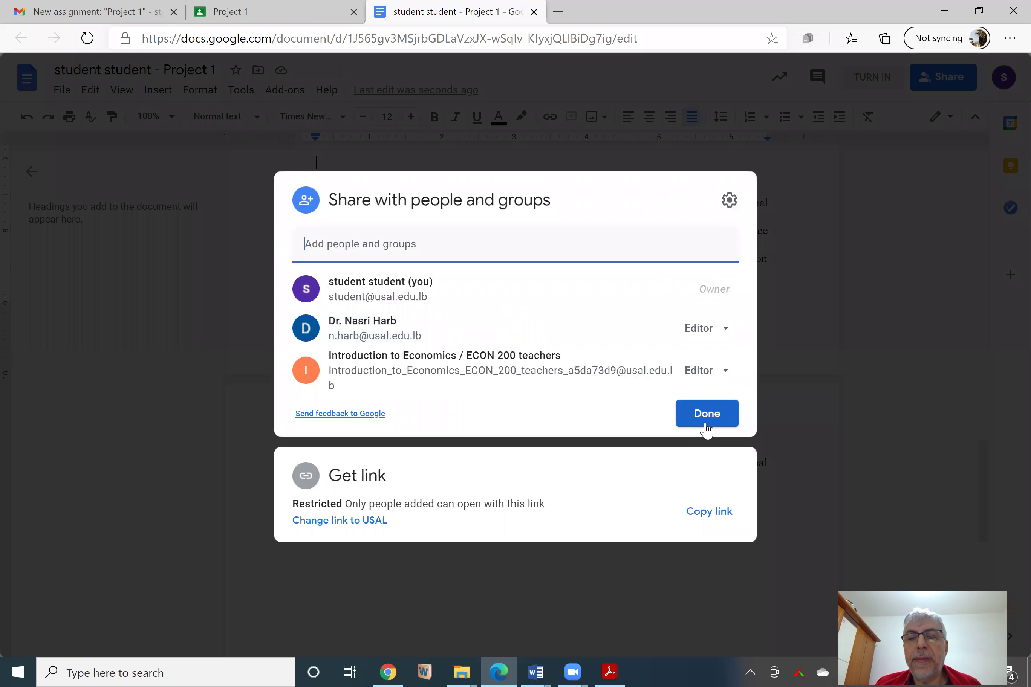
pyautogui.click(706, 414)
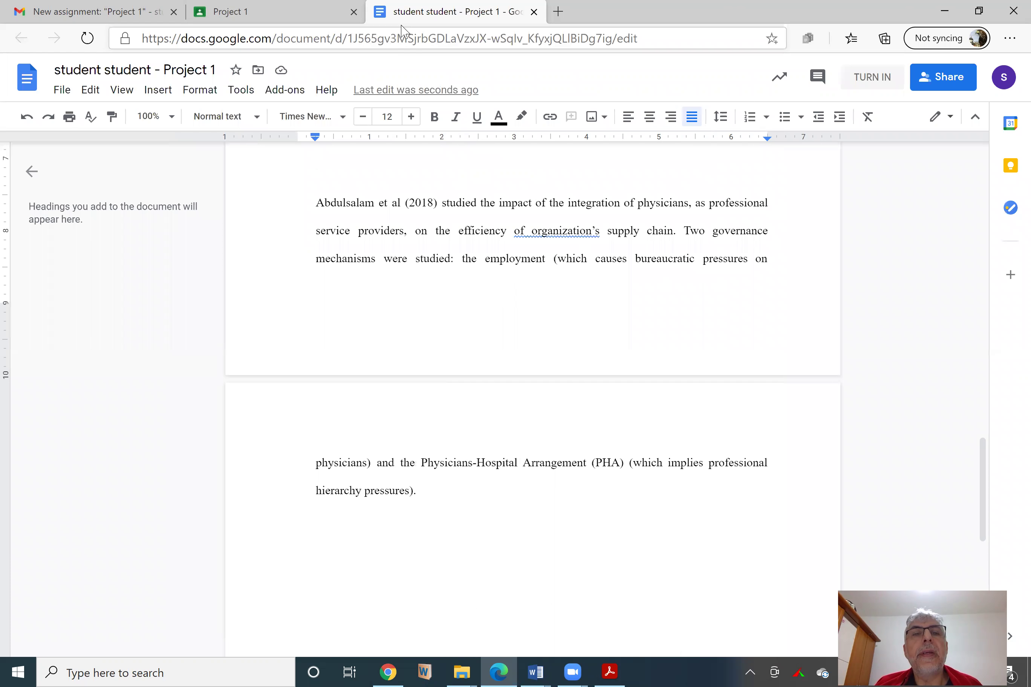
pyautogui.click(295, 17)
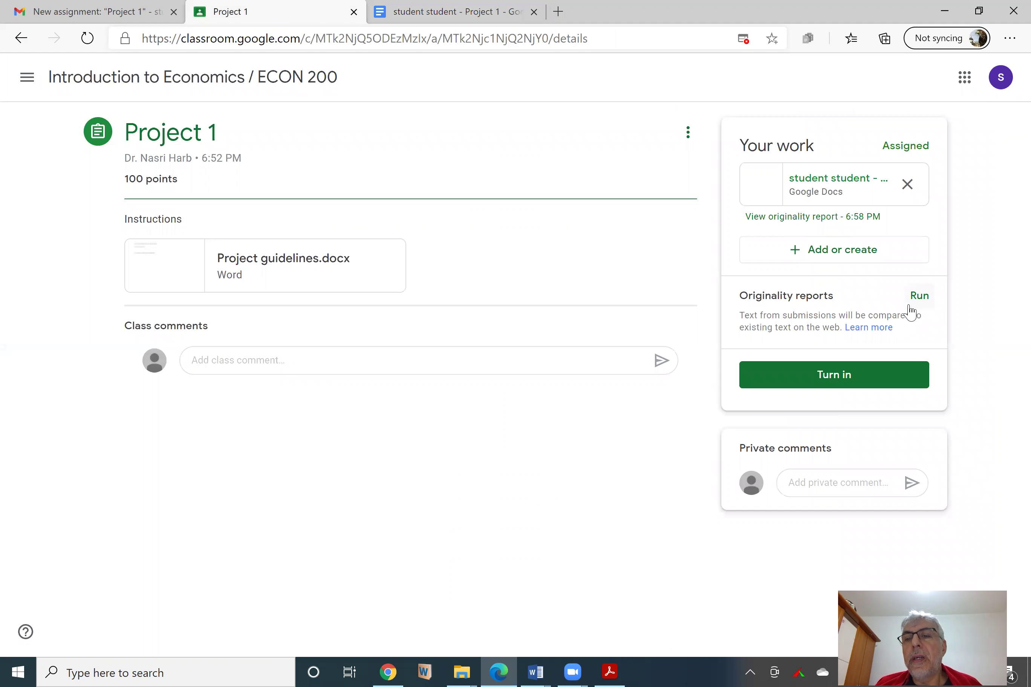
# - Run the third and last available originality report on the shortened Google Doc and open it
pyautogui.click(928, 302)
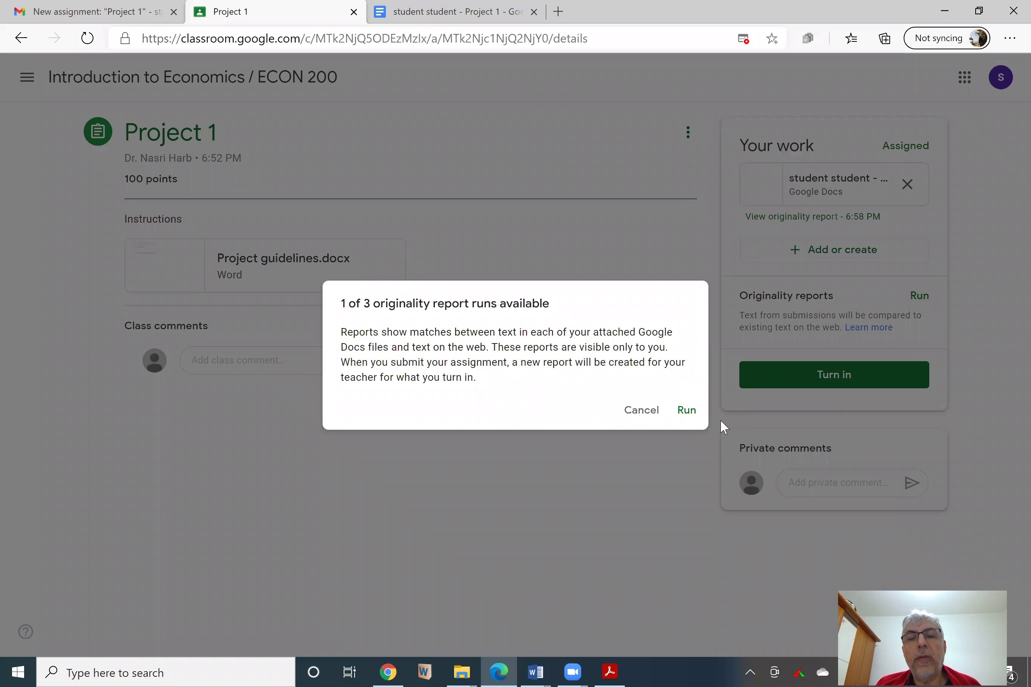
pyautogui.click(685, 410)
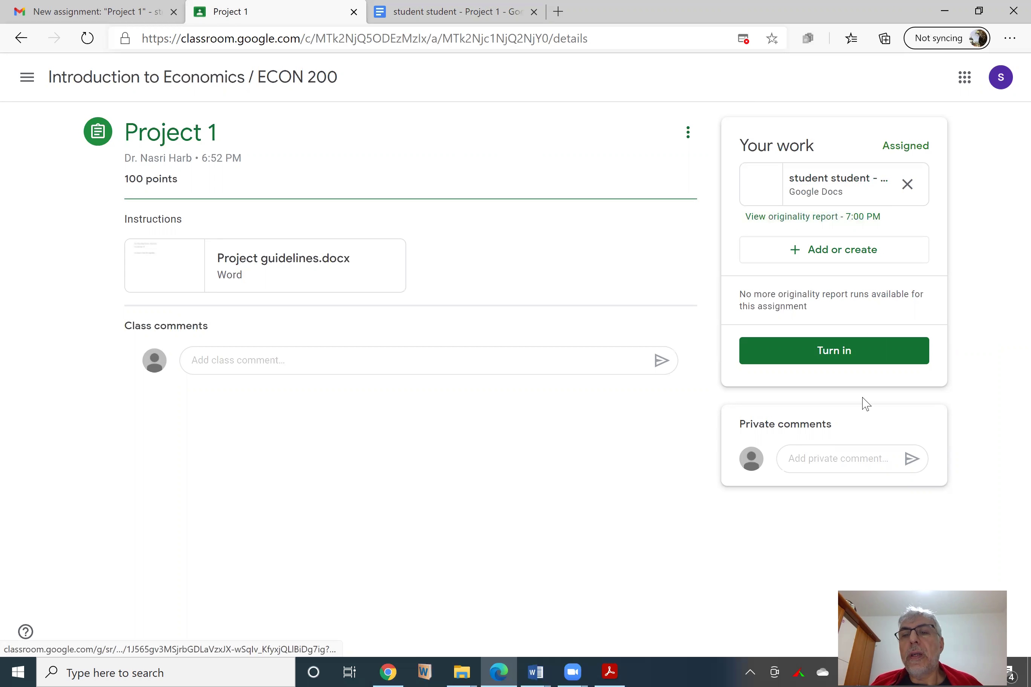
pyautogui.click(845, 217)
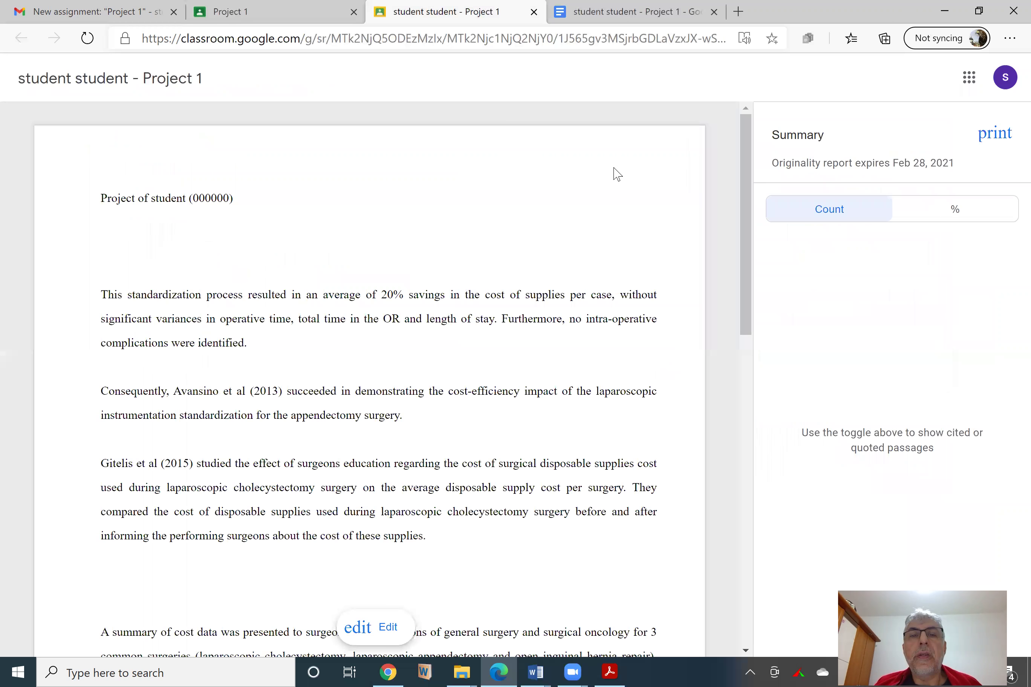
# - Display the third report's results as percentages, turn on cited or quoted passages, and look through the remaining highlighted matches
pyautogui.click(950, 211)
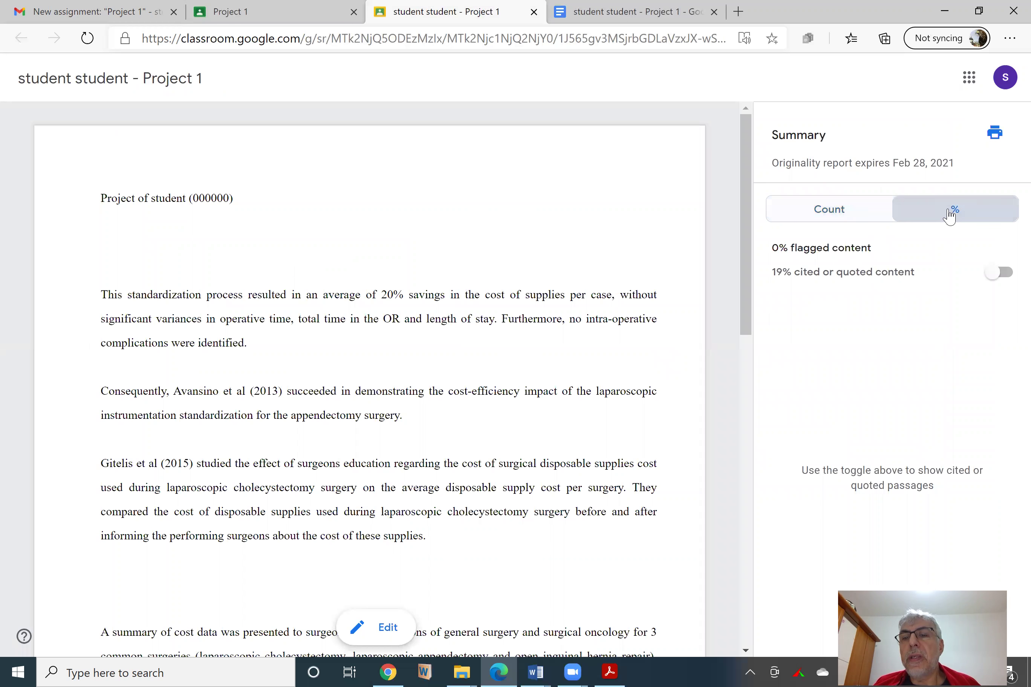
pyautogui.click(991, 274)
pyautogui.scroll(-12, 399, 368)
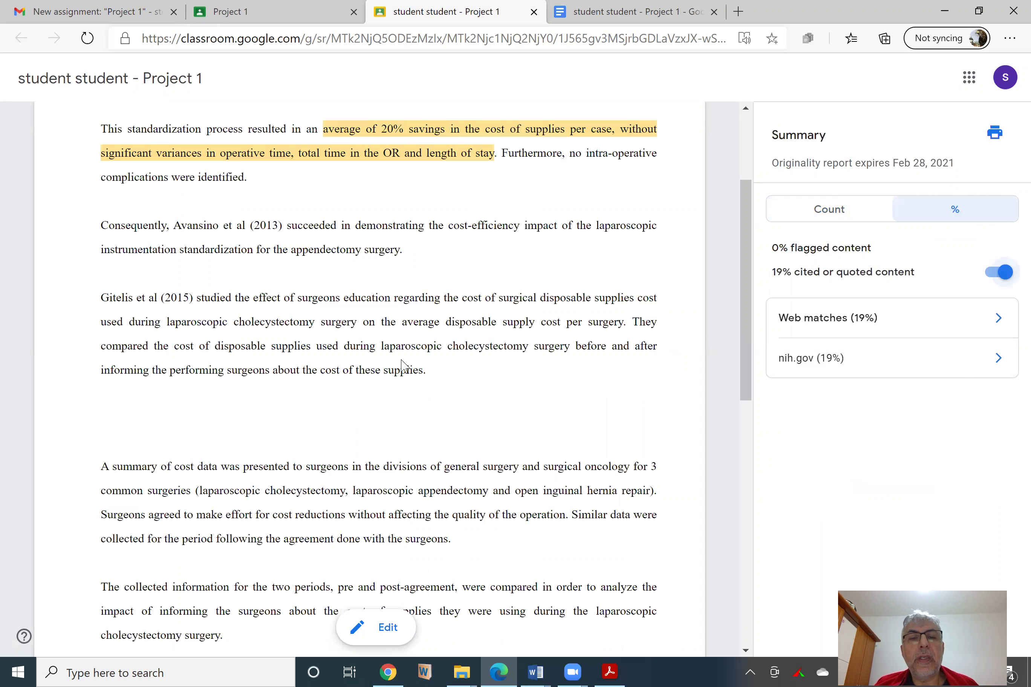
# - Close the originality report and the open document, and turn in the attached Google Doc for Project 1
pyautogui.scroll(10, 394, 378)
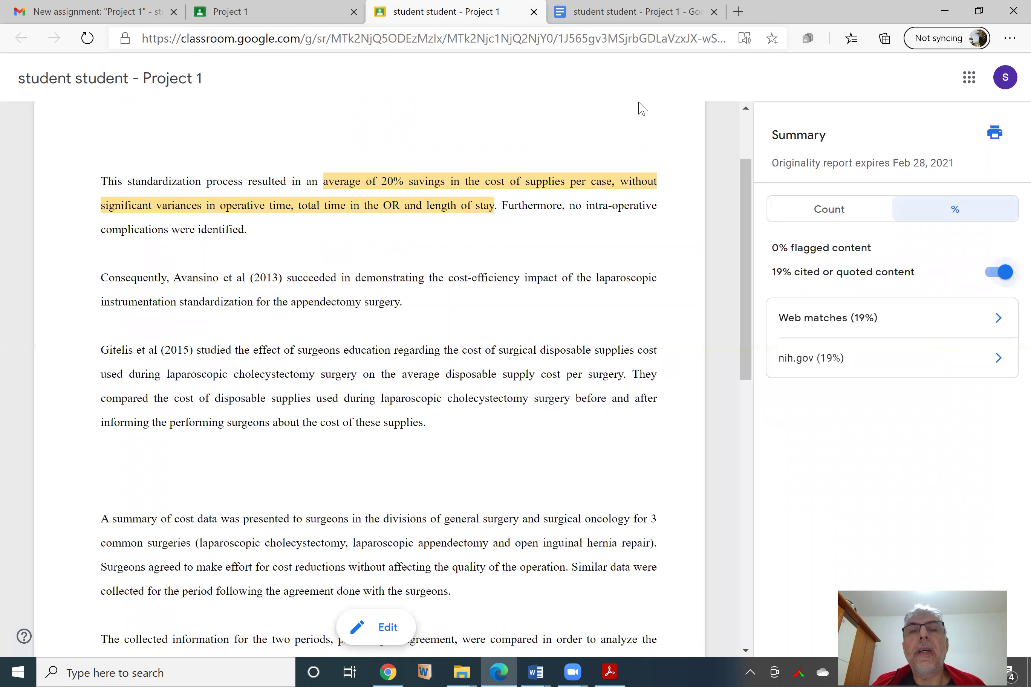
pyautogui.click(534, 12)
pyautogui.click(534, 12)
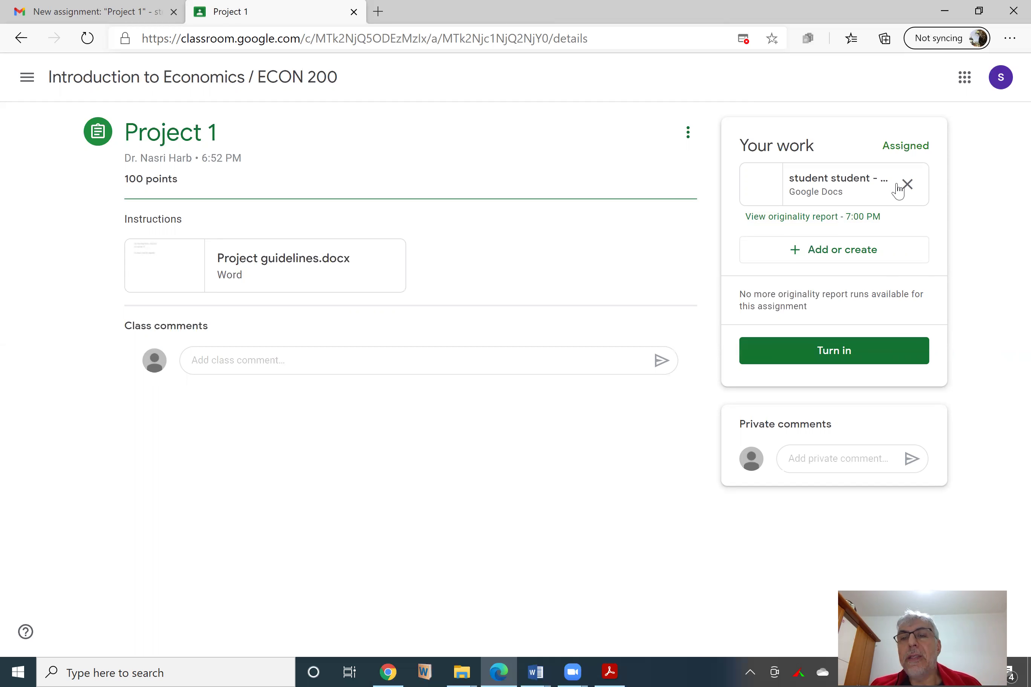
pyautogui.click(834, 357)
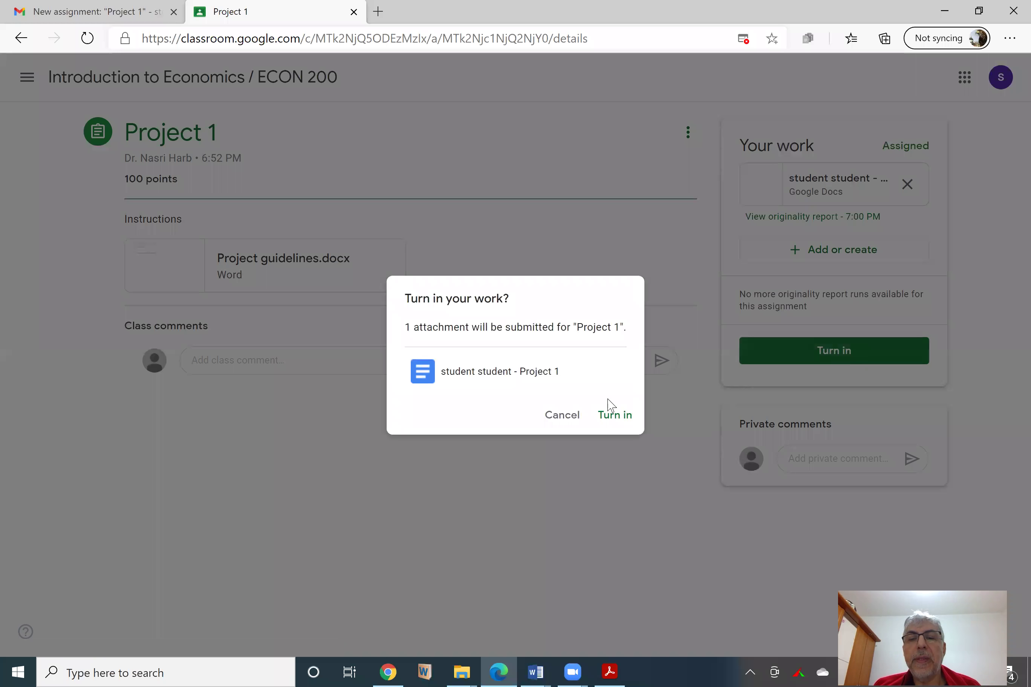
pyautogui.click(615, 416)
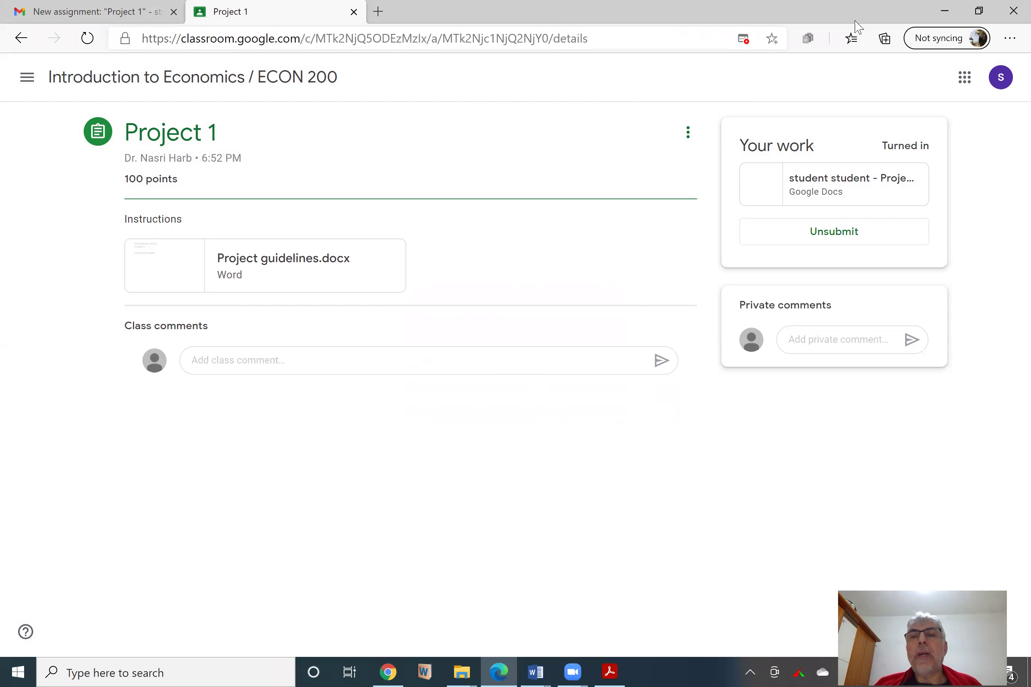
# - Switch to the teacher's Classroom in Chrome and open the student's turned-in Project 1 document from the class's Classwork
pyautogui.click(952, 15)
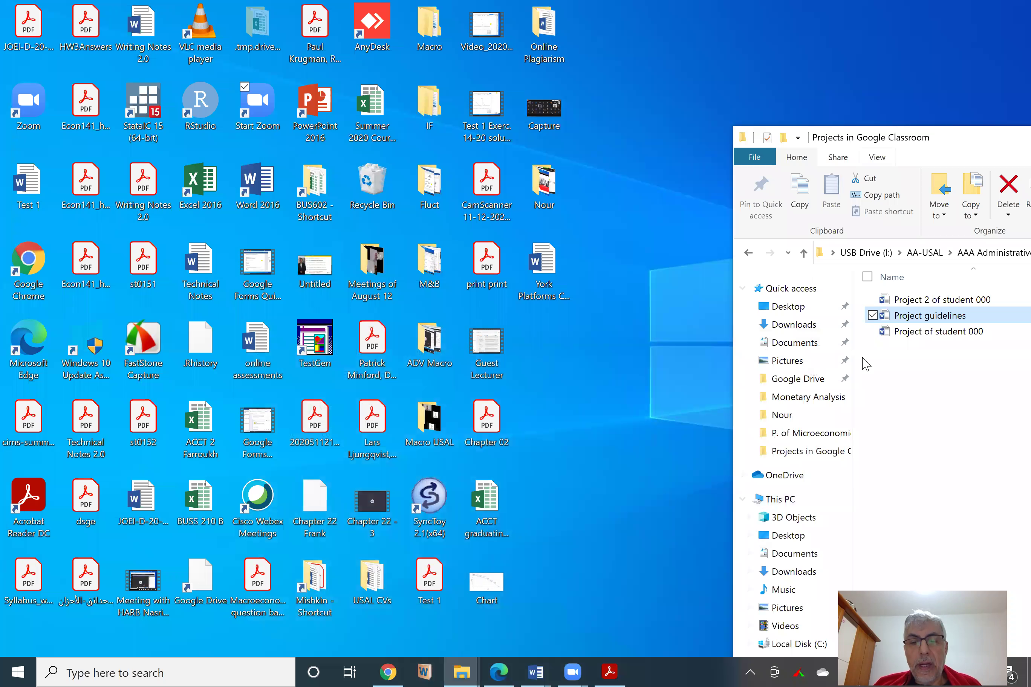
pyautogui.click(388, 672)
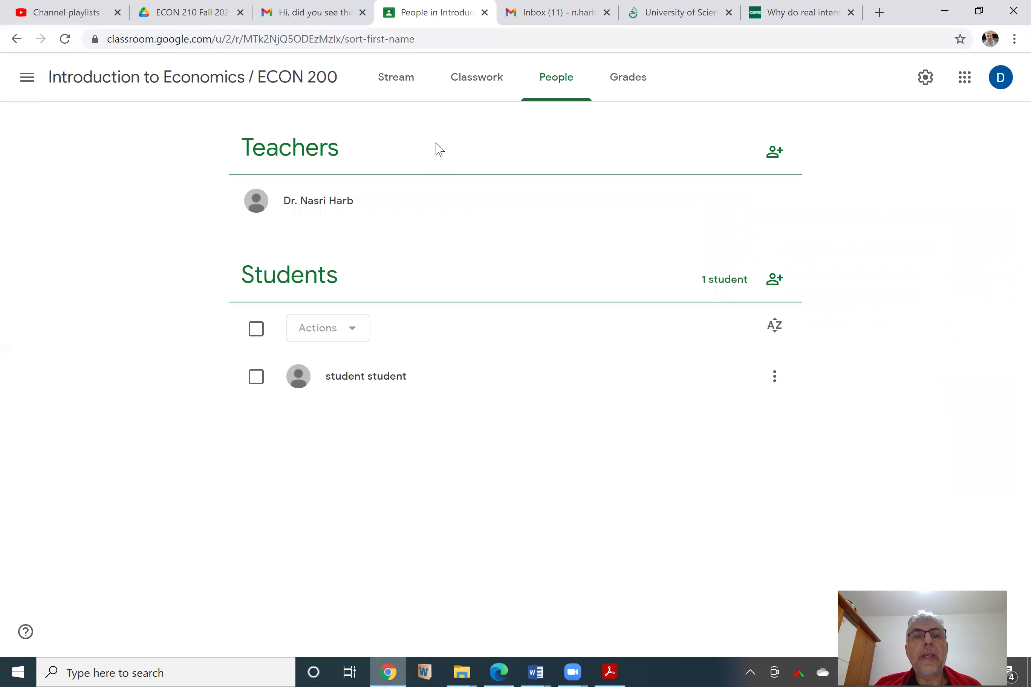
pyautogui.click(475, 87)
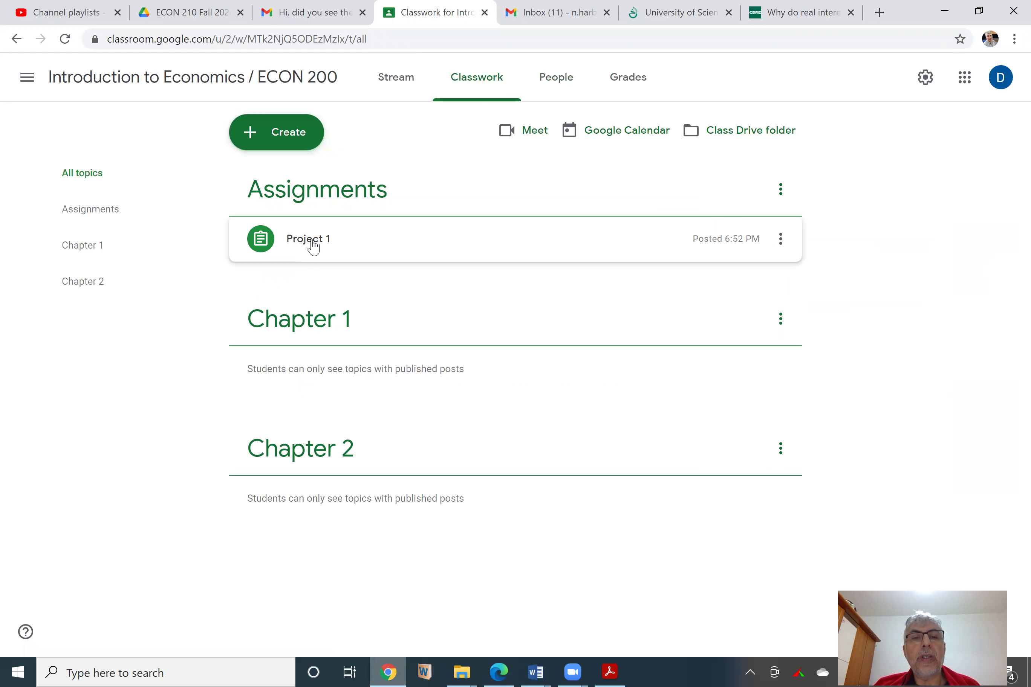
pyautogui.click(312, 246)
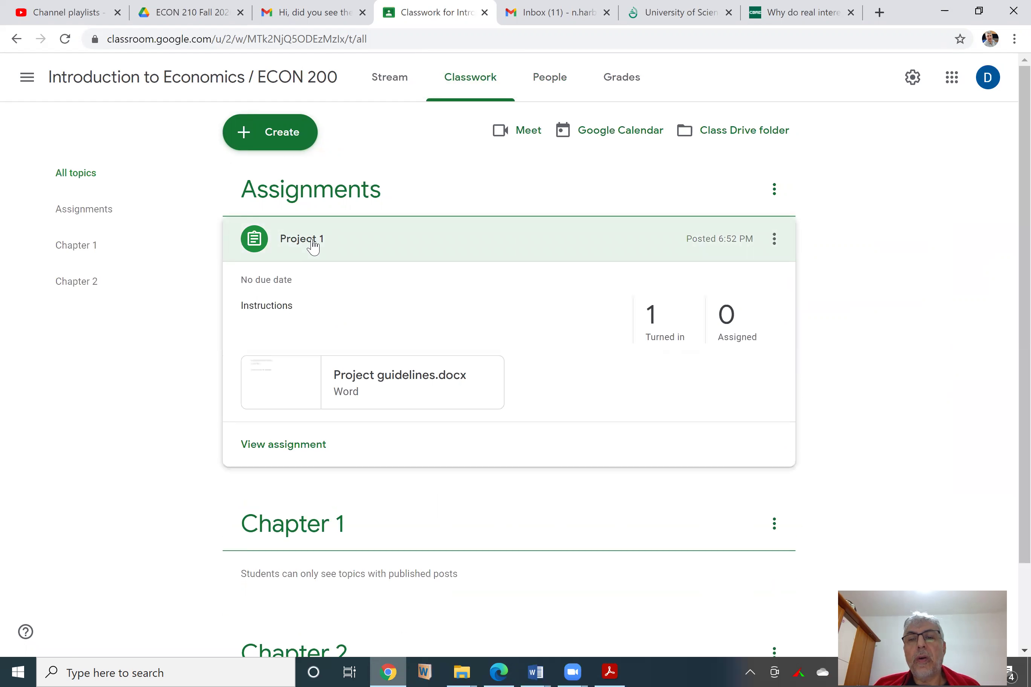
pyautogui.click(663, 342)
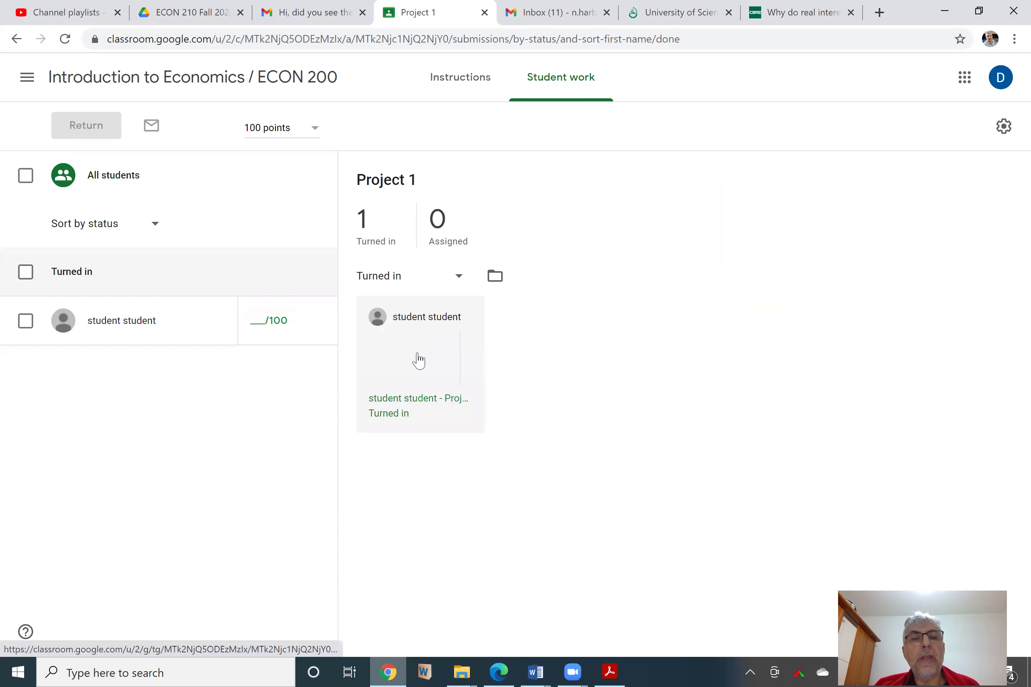
pyautogui.click(421, 358)
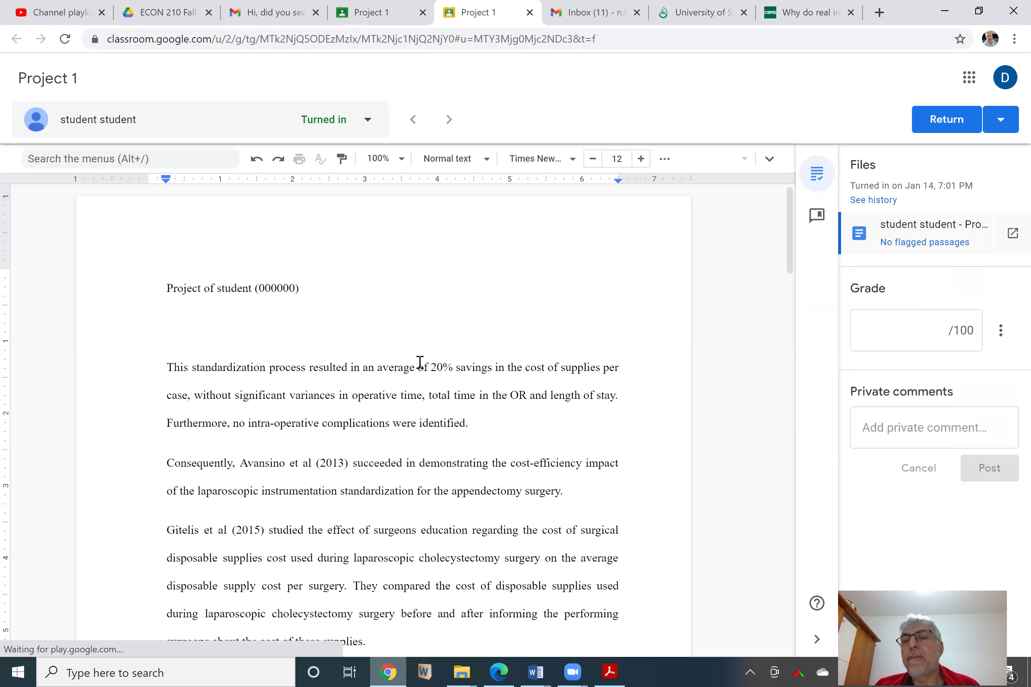
# - Read through the turned-in document to its last page and return to its beginning
pyautogui.scroll(-9, 419, 362)
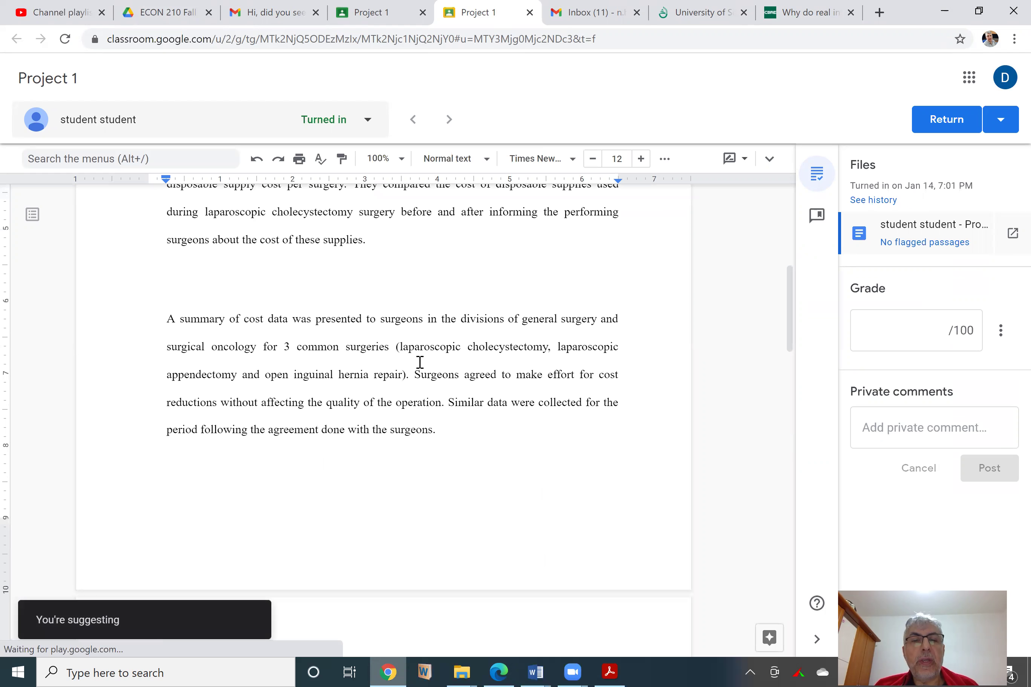
pyautogui.scroll(-4, 419, 362)
pyautogui.scroll(-9, 420, 362)
pyautogui.scroll(-9, 420, 362)
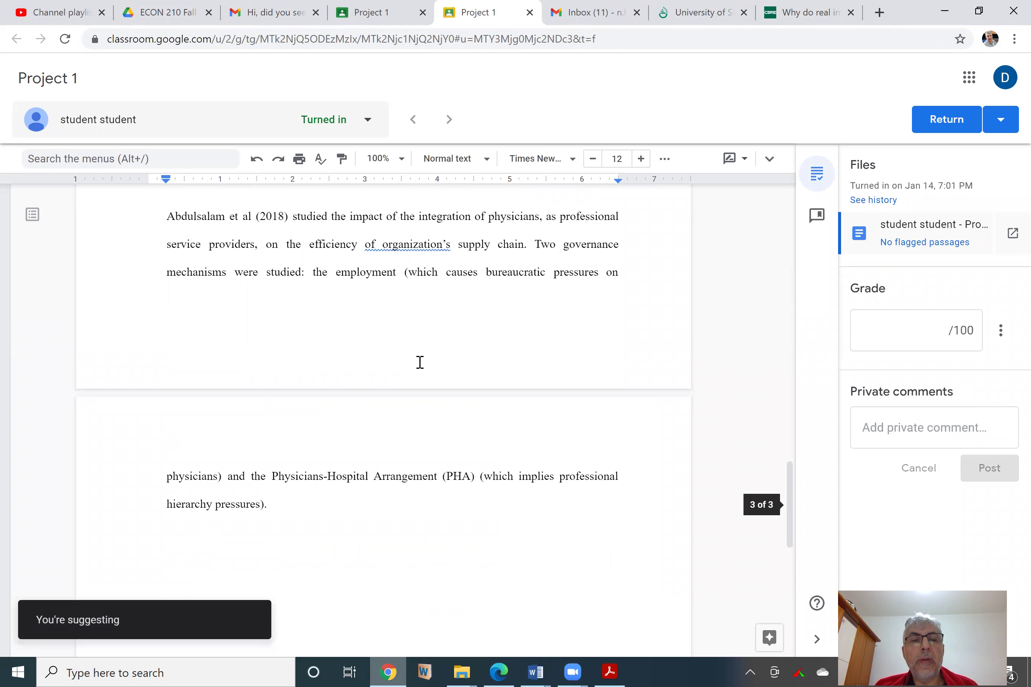
pyautogui.scroll(20, 419, 363)
pyautogui.scroll(9, 418, 361)
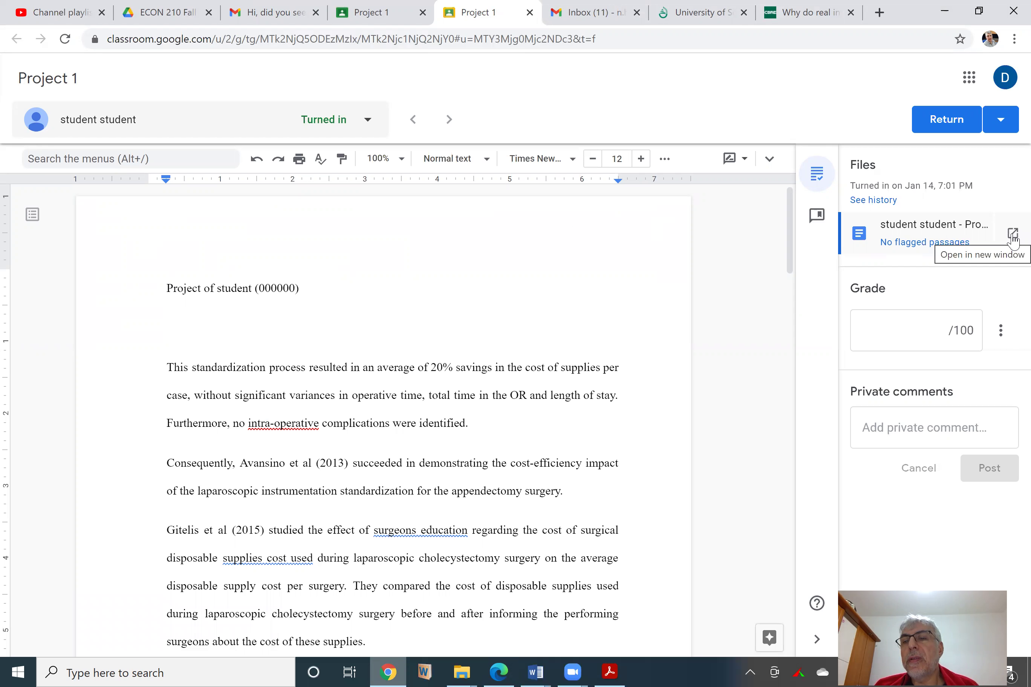
# - Open the submitted document in a separate window to view it, and close it again
pyautogui.click(919, 232)
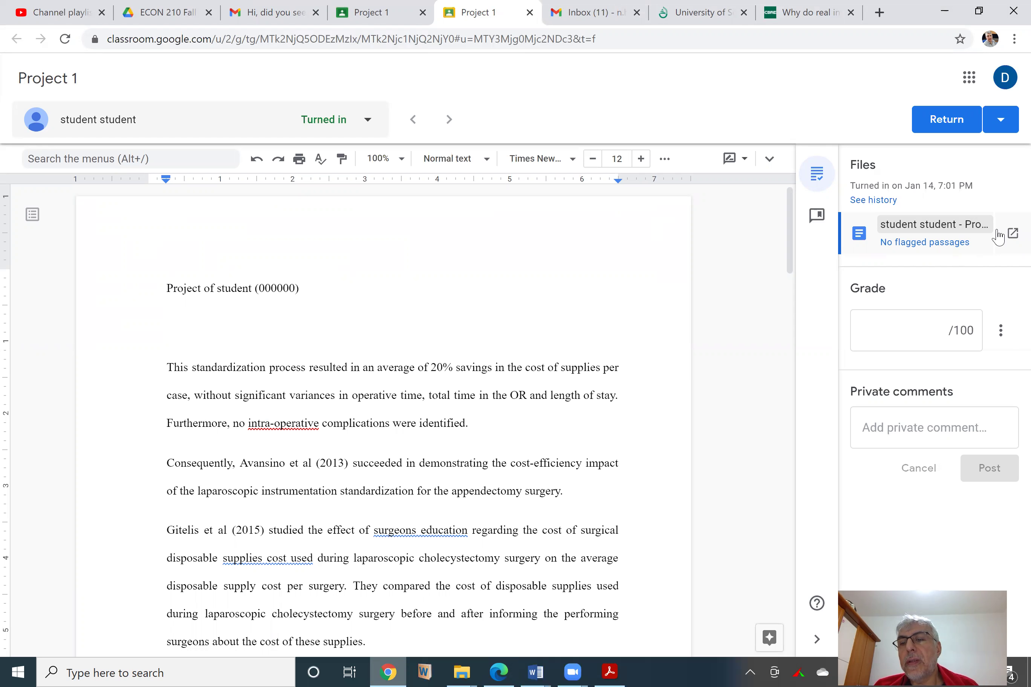
pyautogui.click(1013, 235)
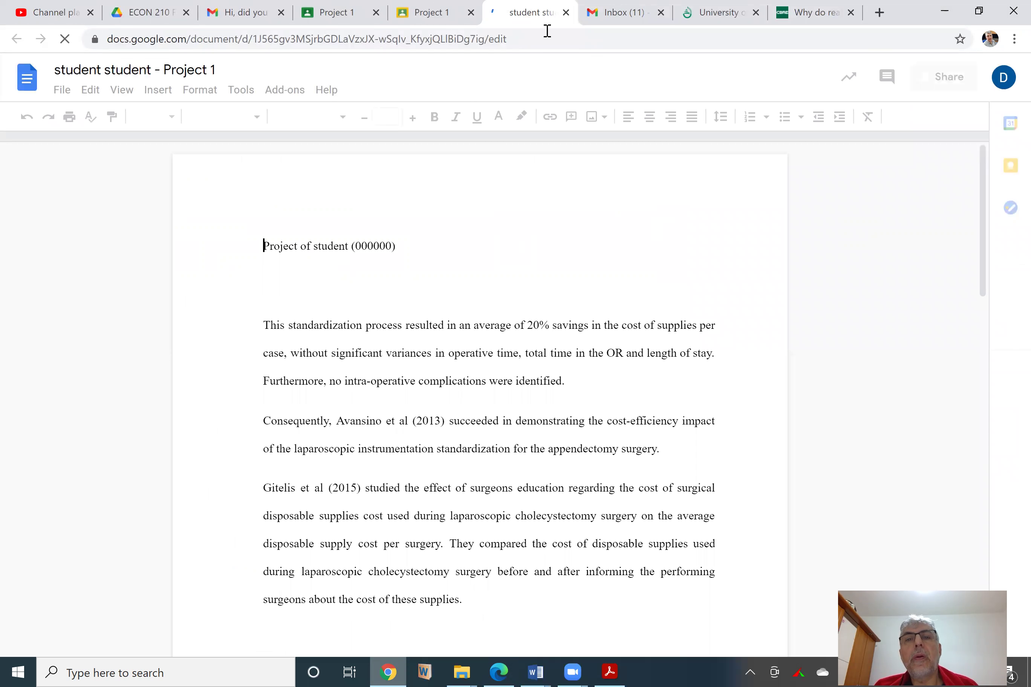
pyautogui.click(566, 12)
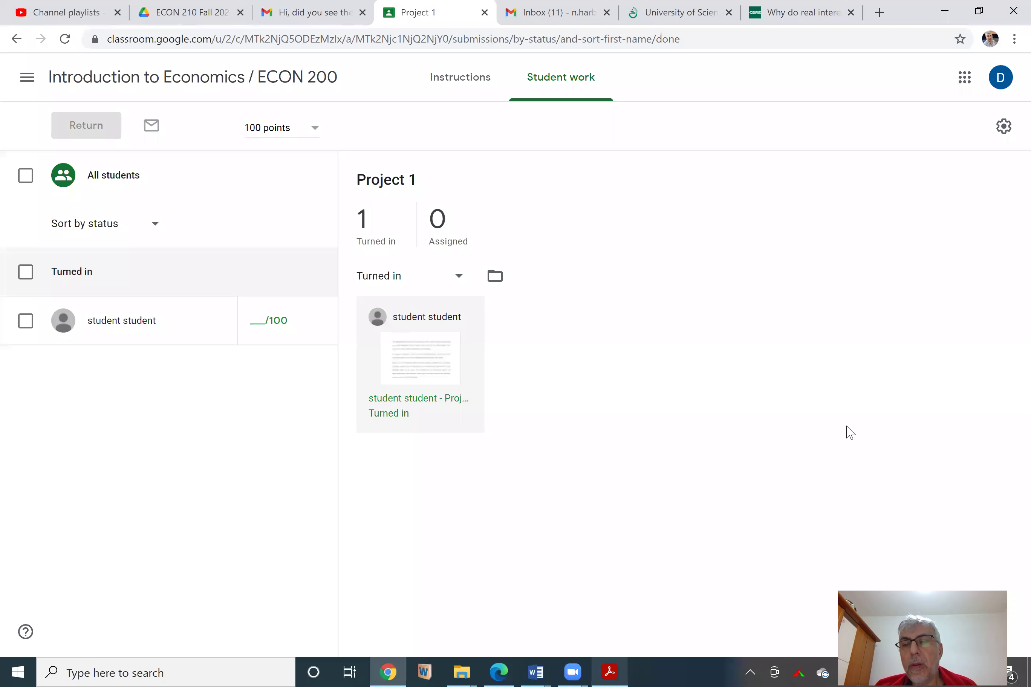
# - Reopen the submission, examine its originality report as percentages with cited or quoted content turned on, and close the report
pyautogui.click(434, 360)
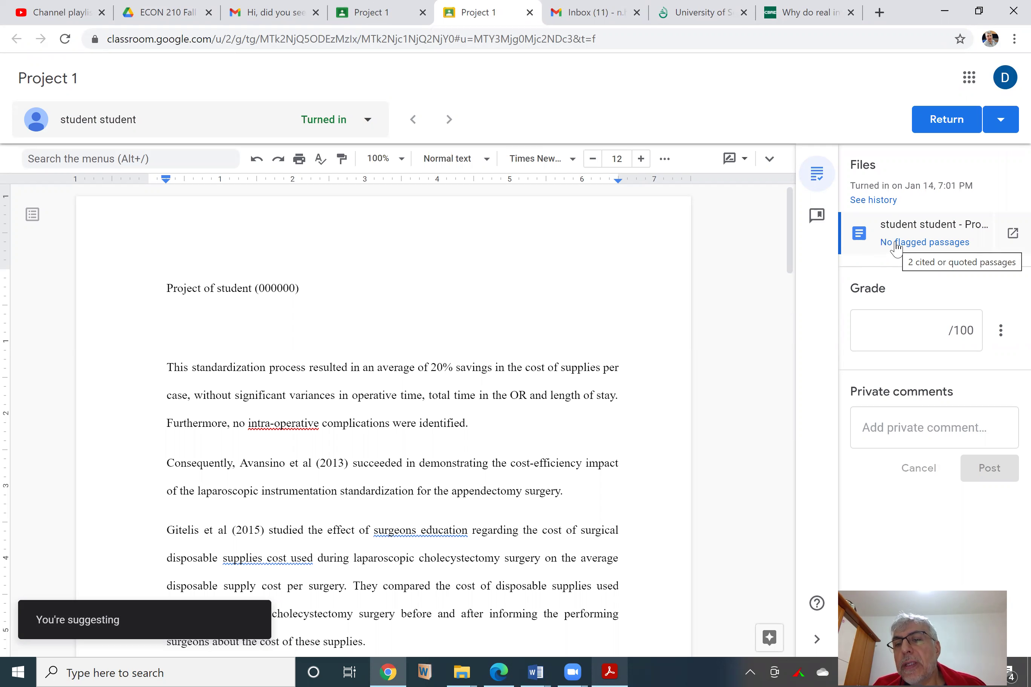
pyautogui.click(896, 243)
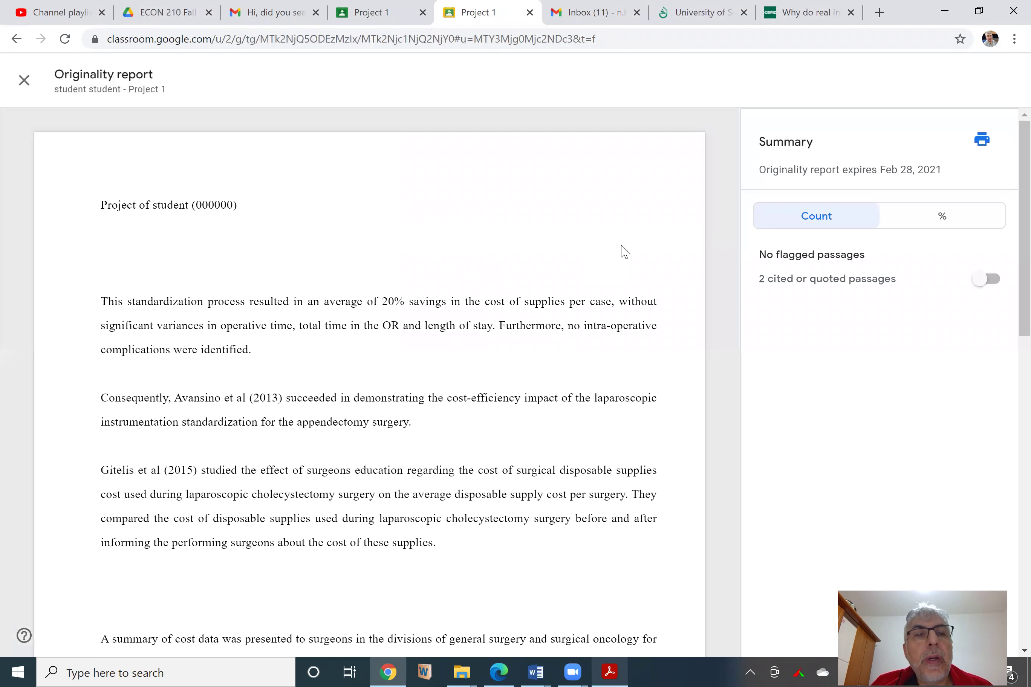
pyautogui.click(945, 226)
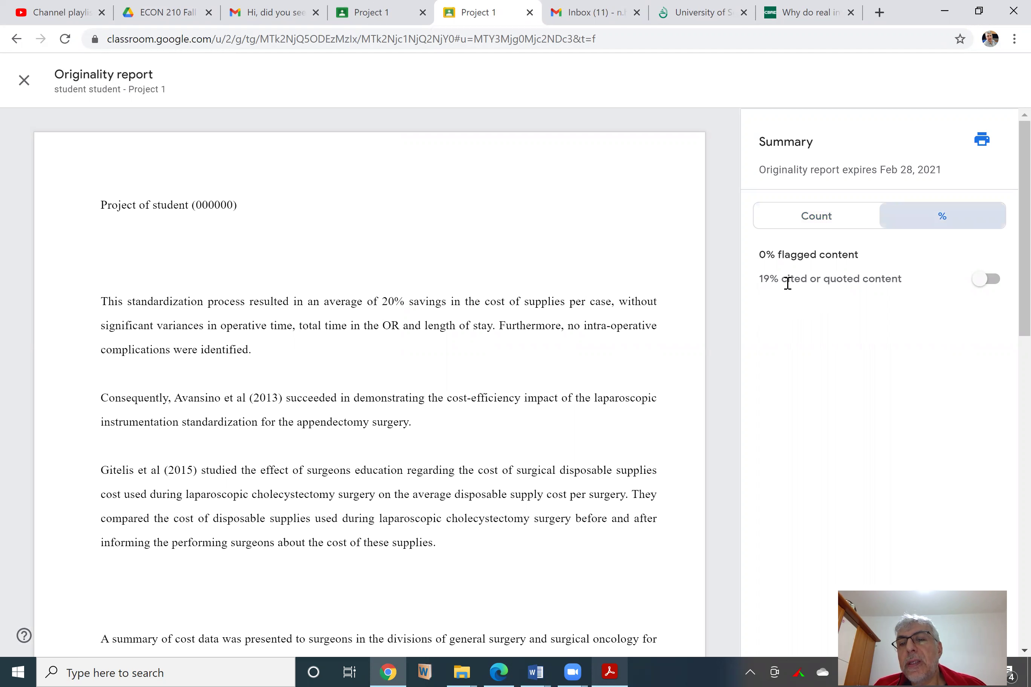
pyautogui.click(994, 284)
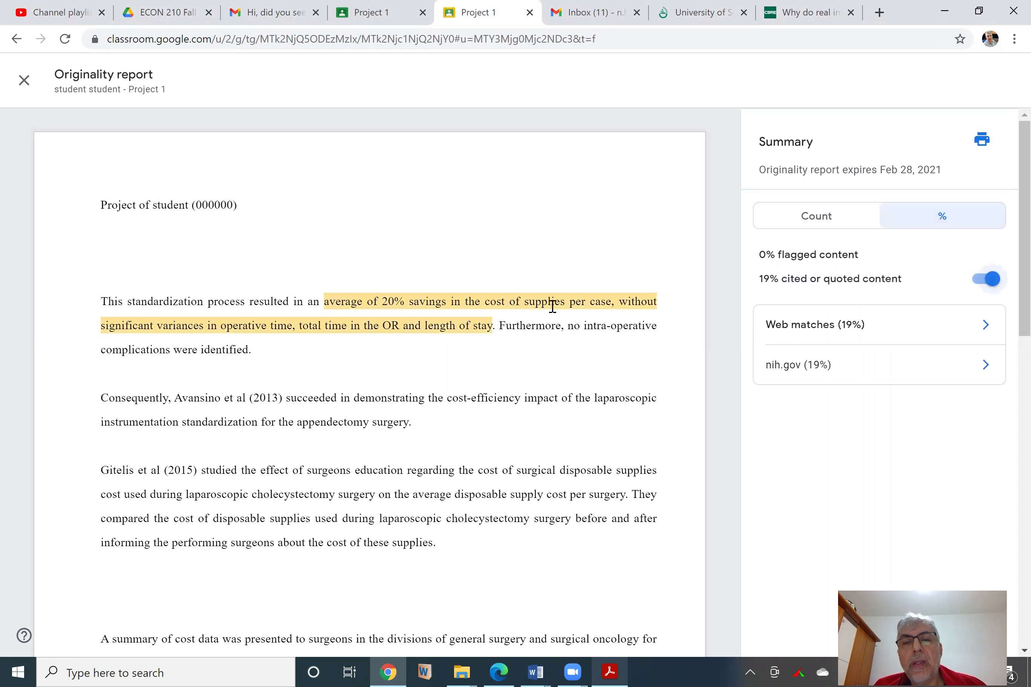
pyautogui.scroll(-10, 552, 310)
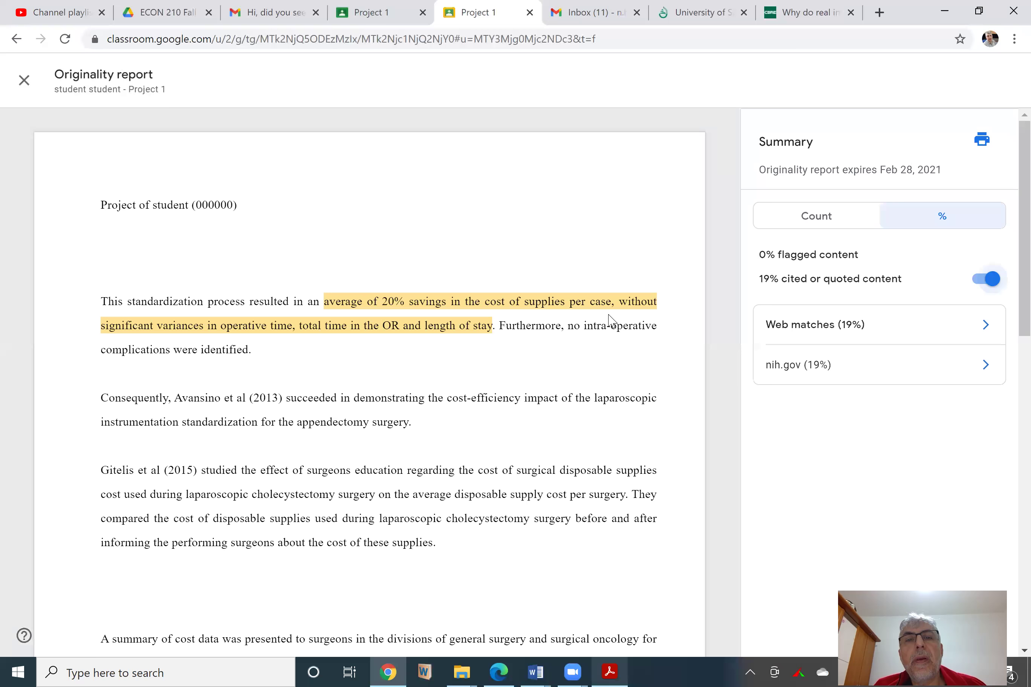
pyautogui.click(390, 20)
pyautogui.click(473, 12)
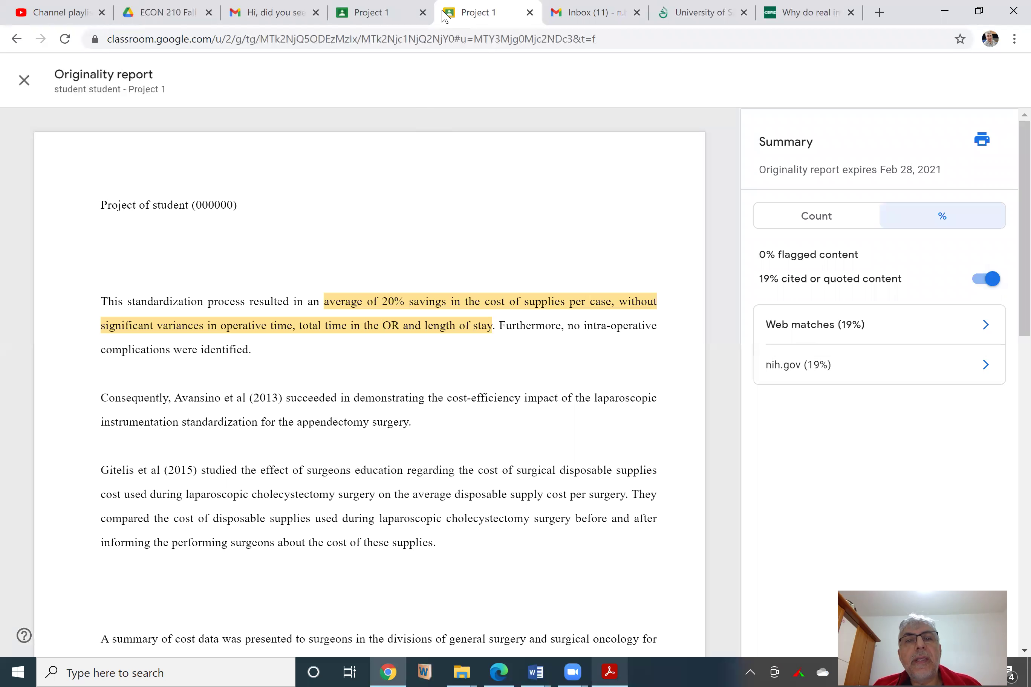
pyautogui.click(24, 80)
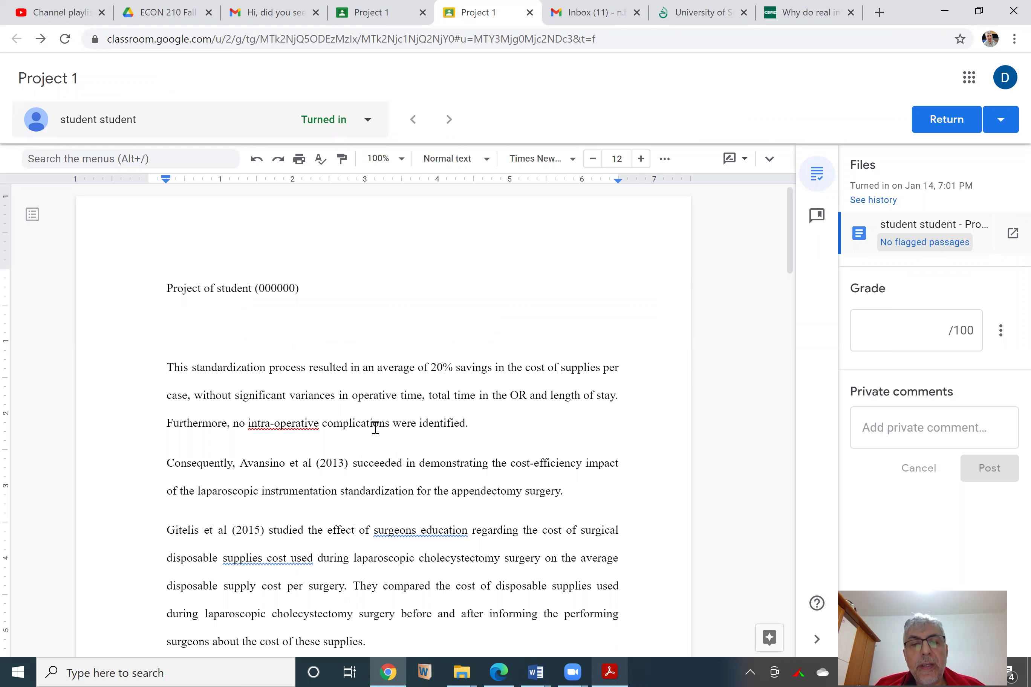
# - Write the comment "English?" on the words "were identified." at the end of the first paragraph
pyautogui.moveTo(394, 424); pyautogui.dragTo(453, 437)
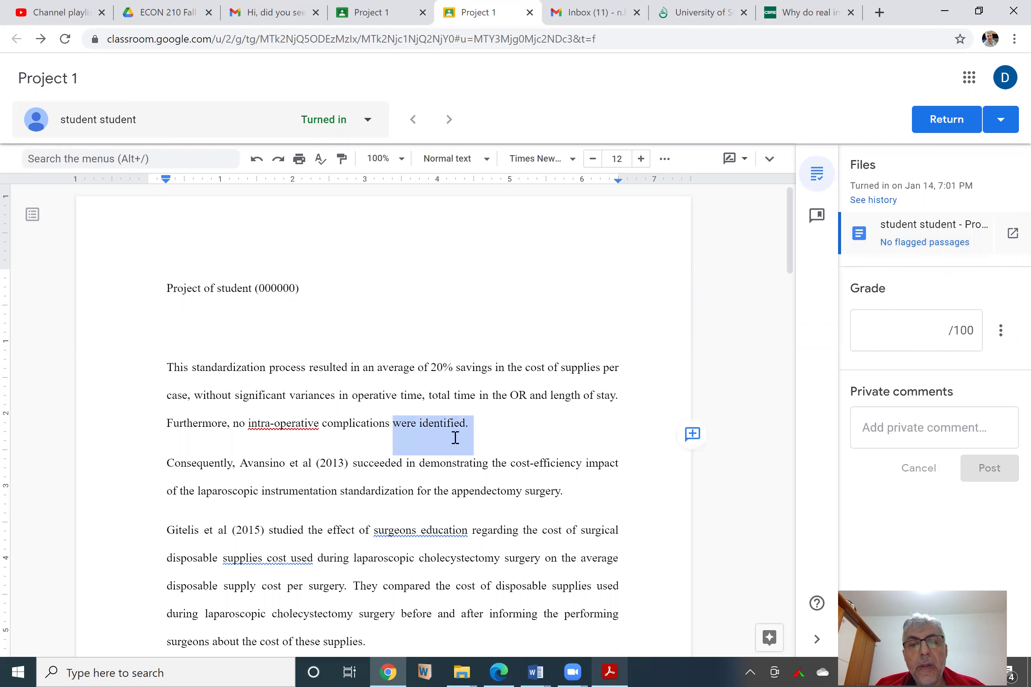
pyautogui.rightClick(453, 437)
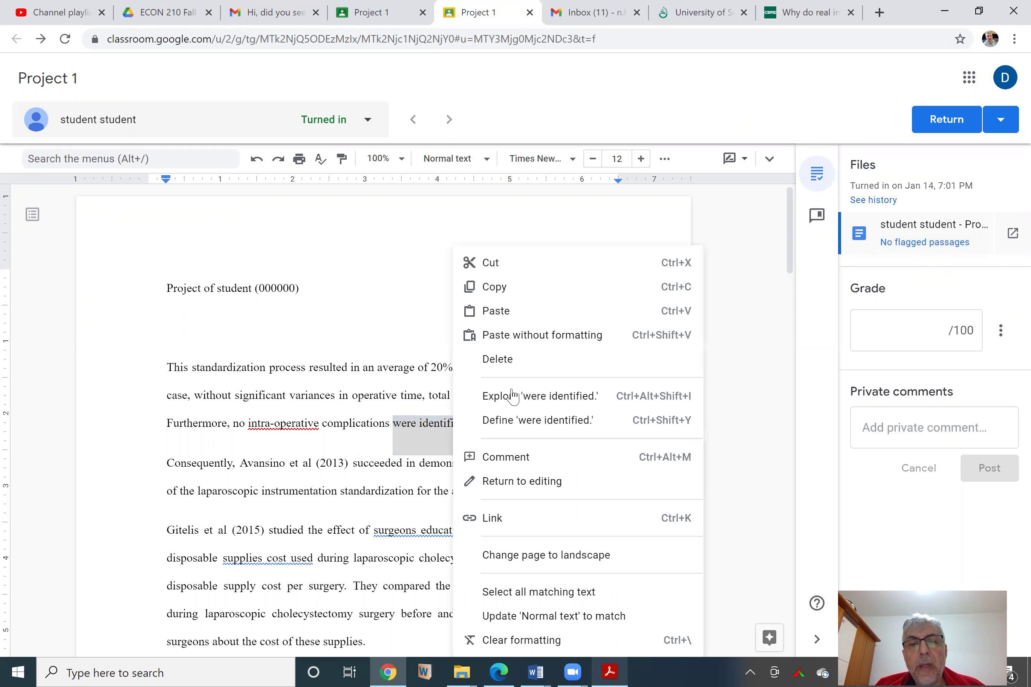
pyautogui.click(535, 459)
pyautogui.write('b')
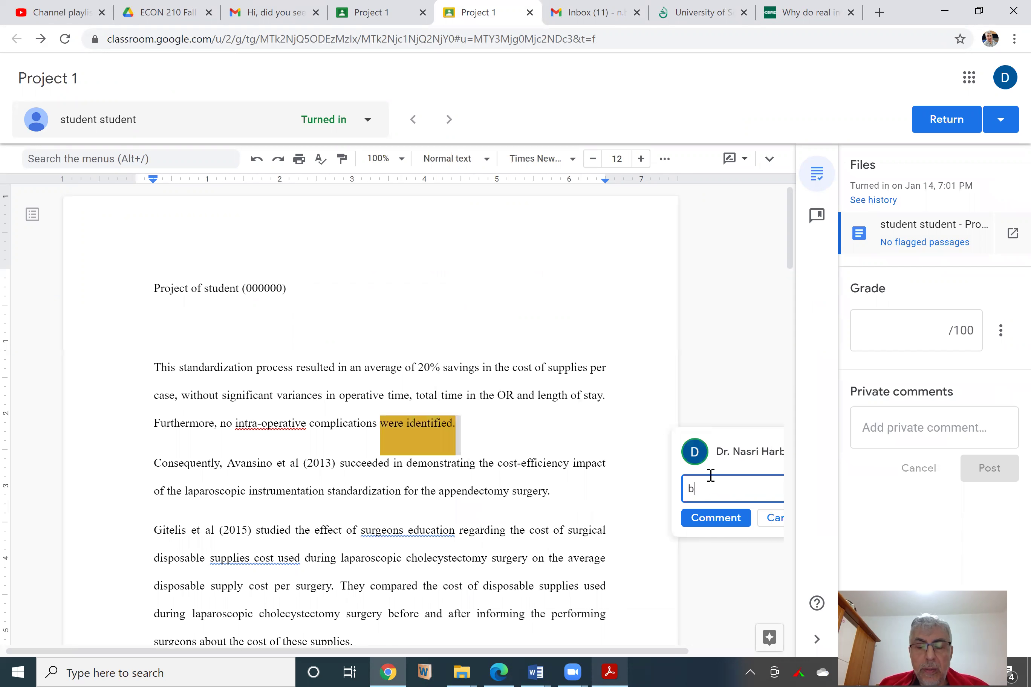
pyautogui.write('a')
pyautogui.press('BackSpace')
pyautogui.press('BackSpace')
pyautogui.write('English')
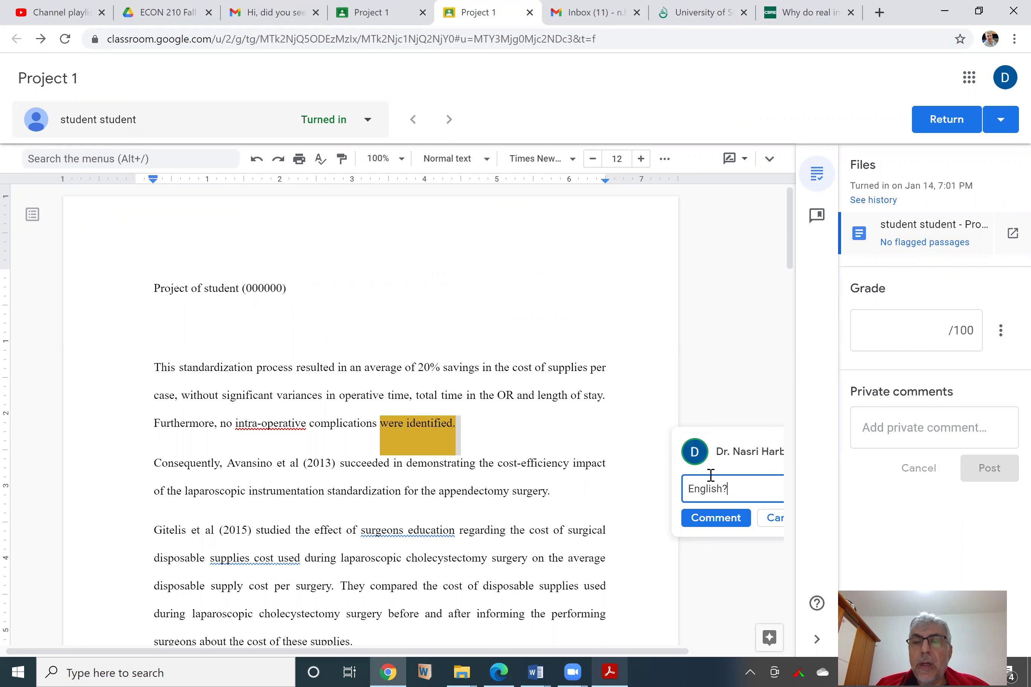
# - Write the comment "This concept is not accurate" on the words "before and after informing the" in the Gitelis paragraph
pyautogui.scroll(-8, 368, 447)
pyautogui.scroll(4, 346, 318)
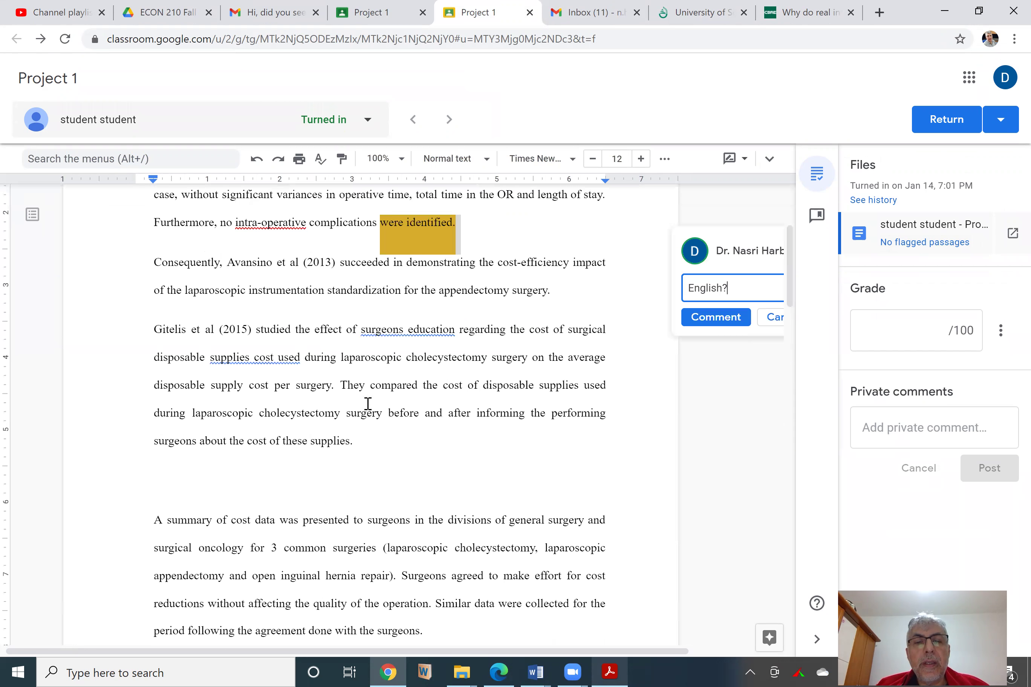
pyautogui.moveTo(390, 414); pyautogui.dragTo(540, 408)
pyautogui.rightClick(507, 425)
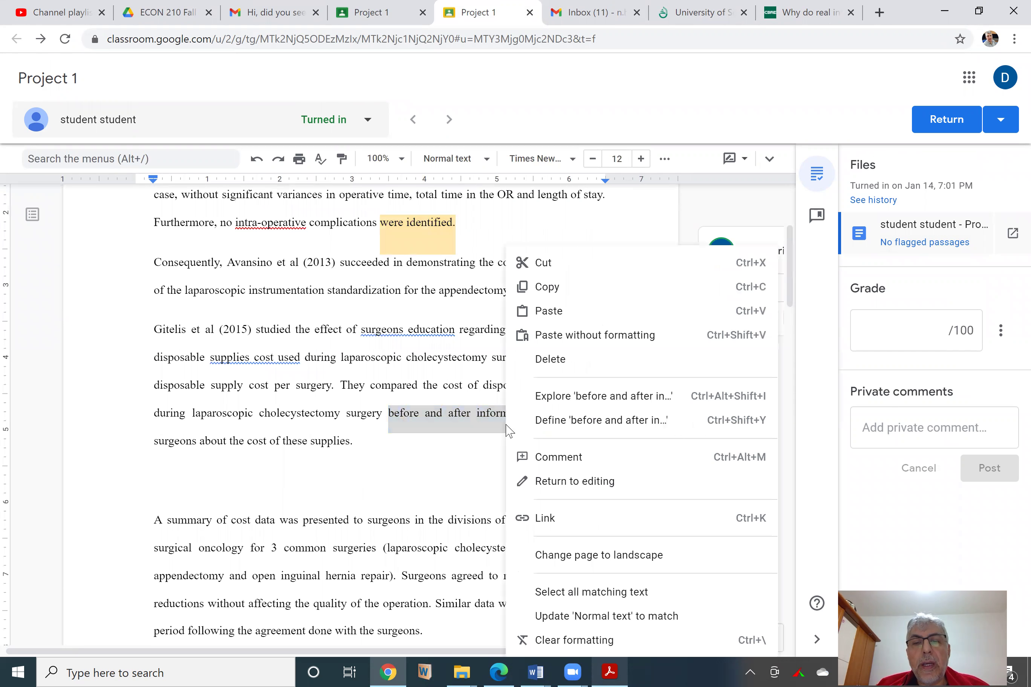
pyautogui.click(569, 458)
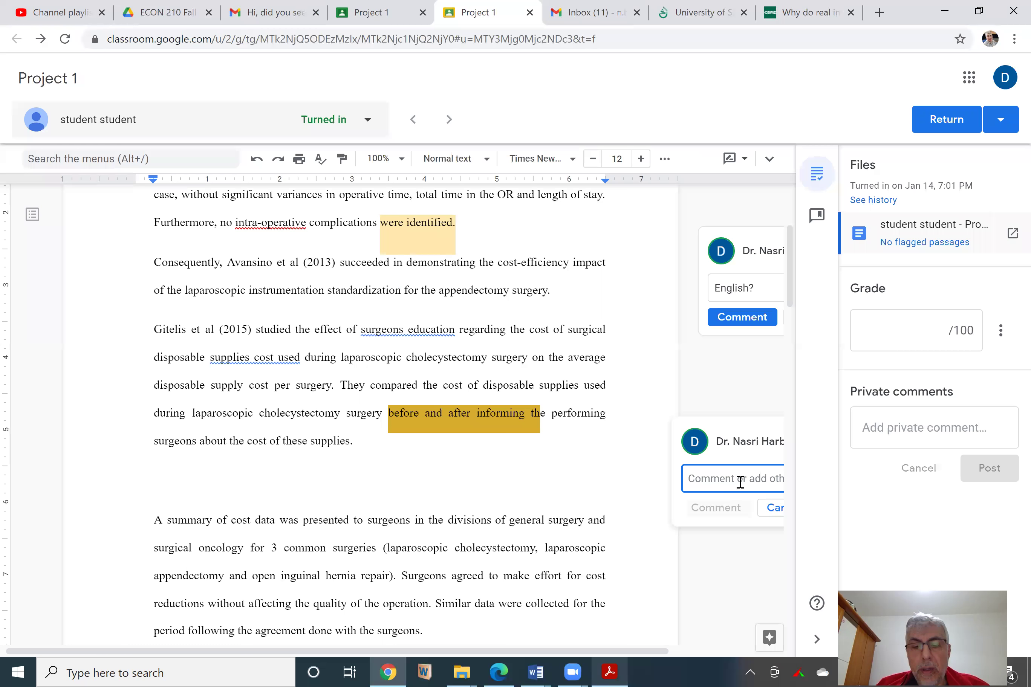
pyautogui.write('This co')
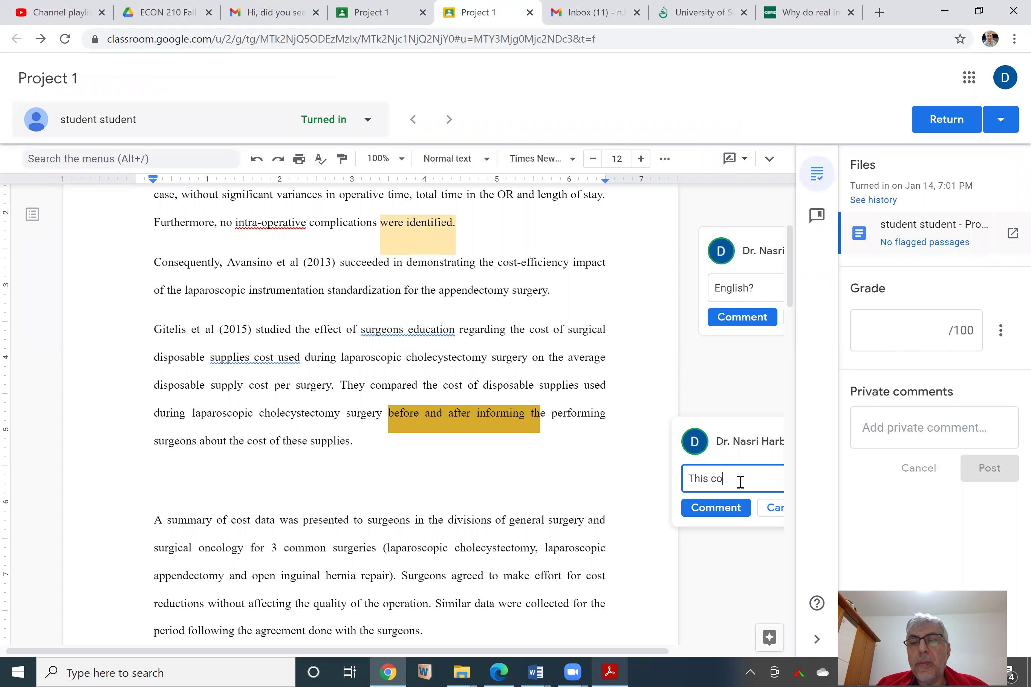
pyautogui.write('ncept is not accurate')
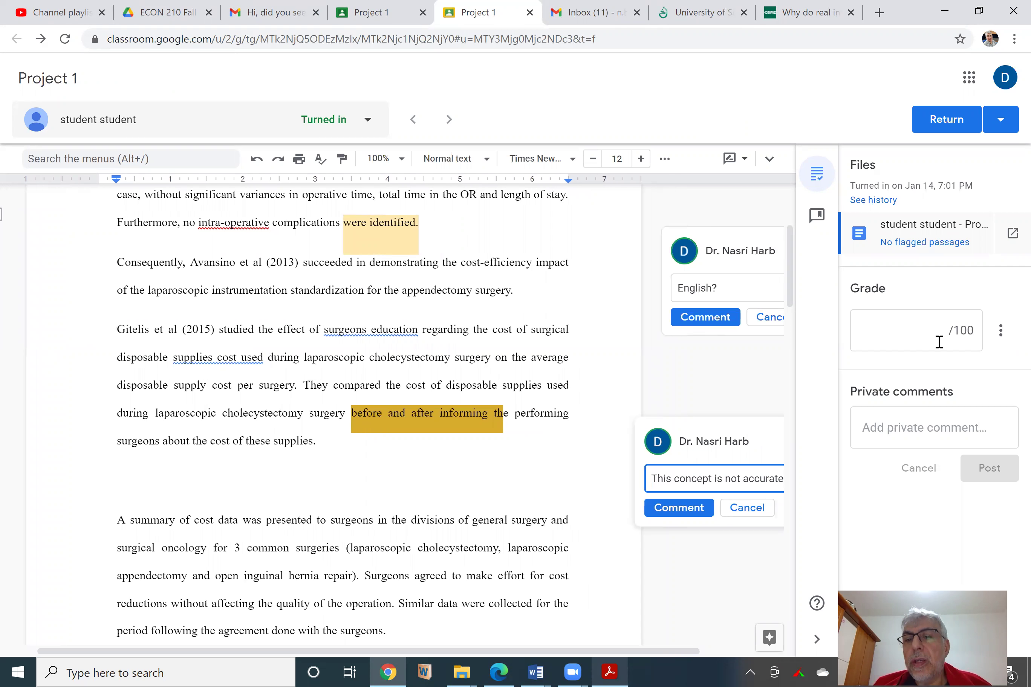
# - Grade the student's Project 1 submission 70 out of 100 and return this single submission to the student
pyautogui.click(893, 335)
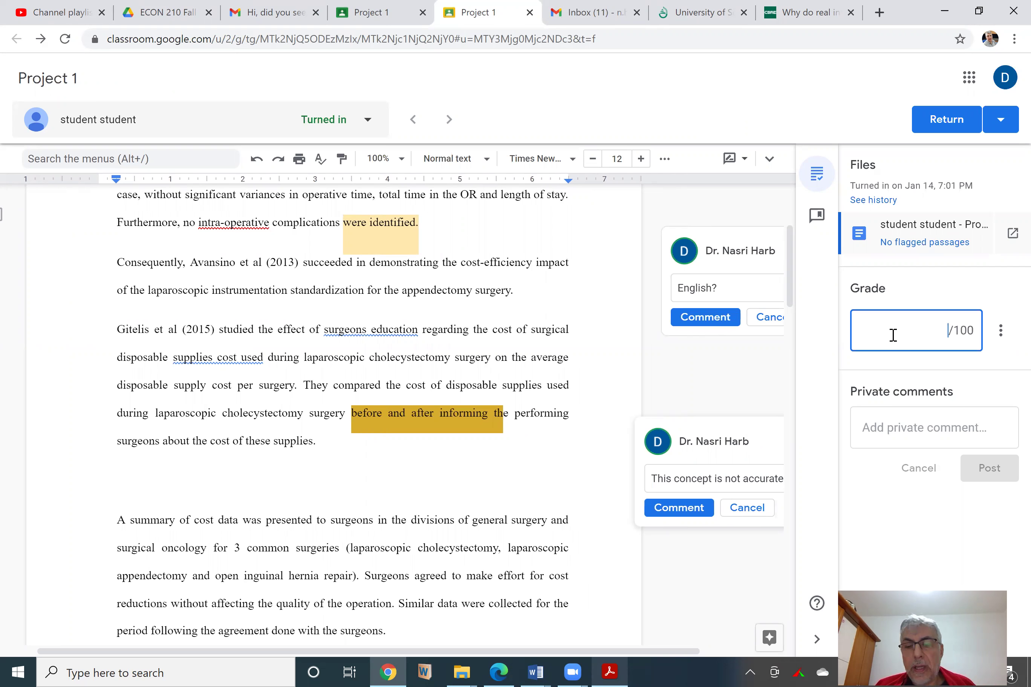
pyautogui.write('70')
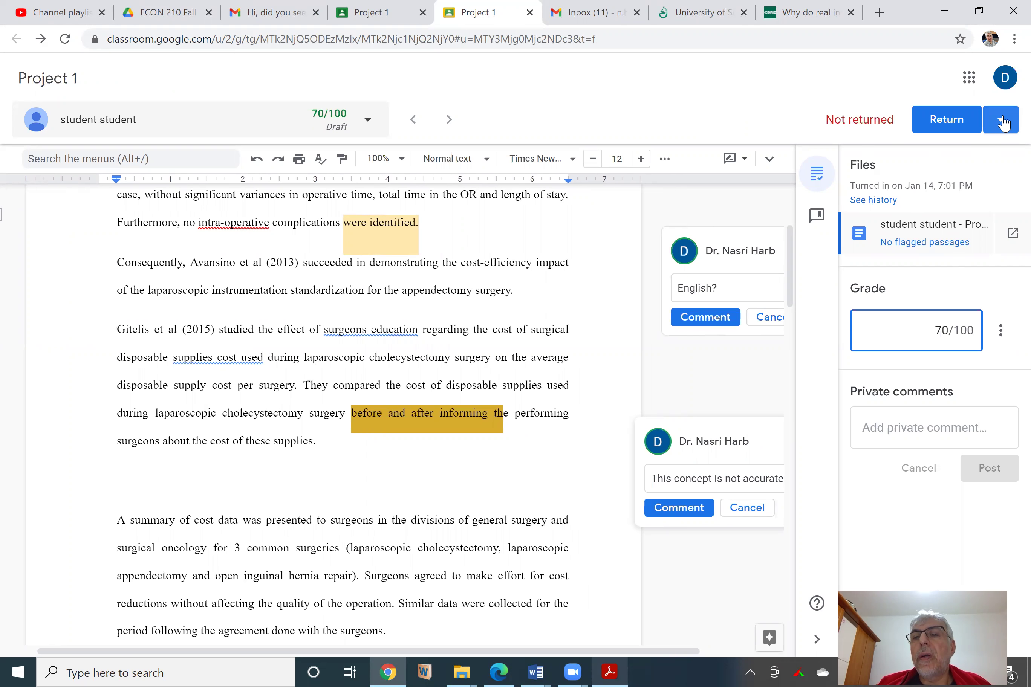
pyautogui.click(1001, 121)
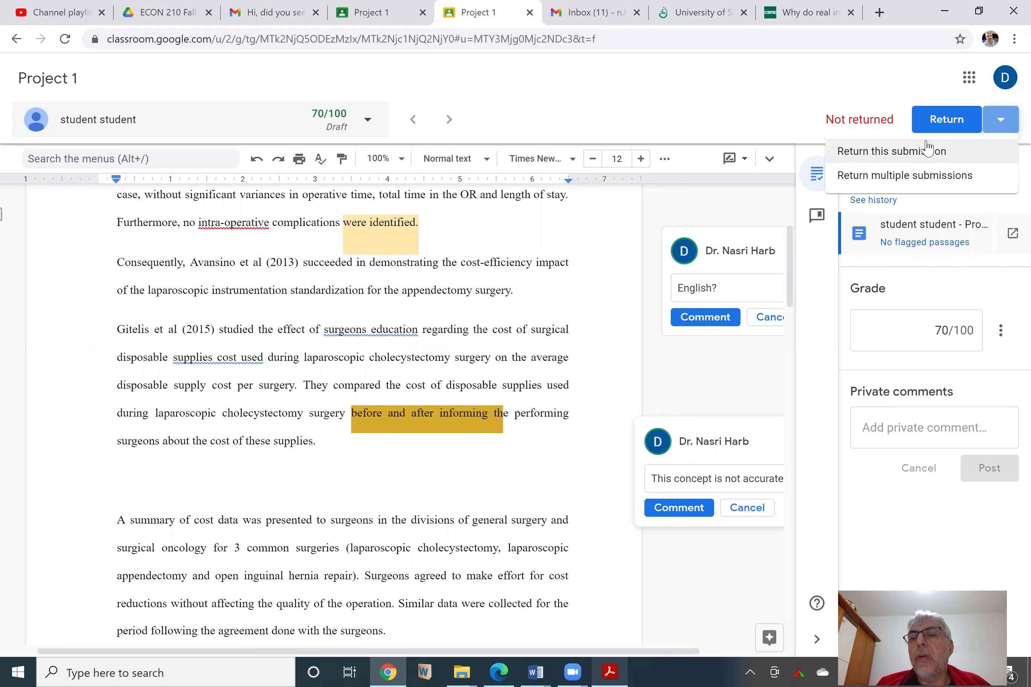
pyautogui.click(952, 125)
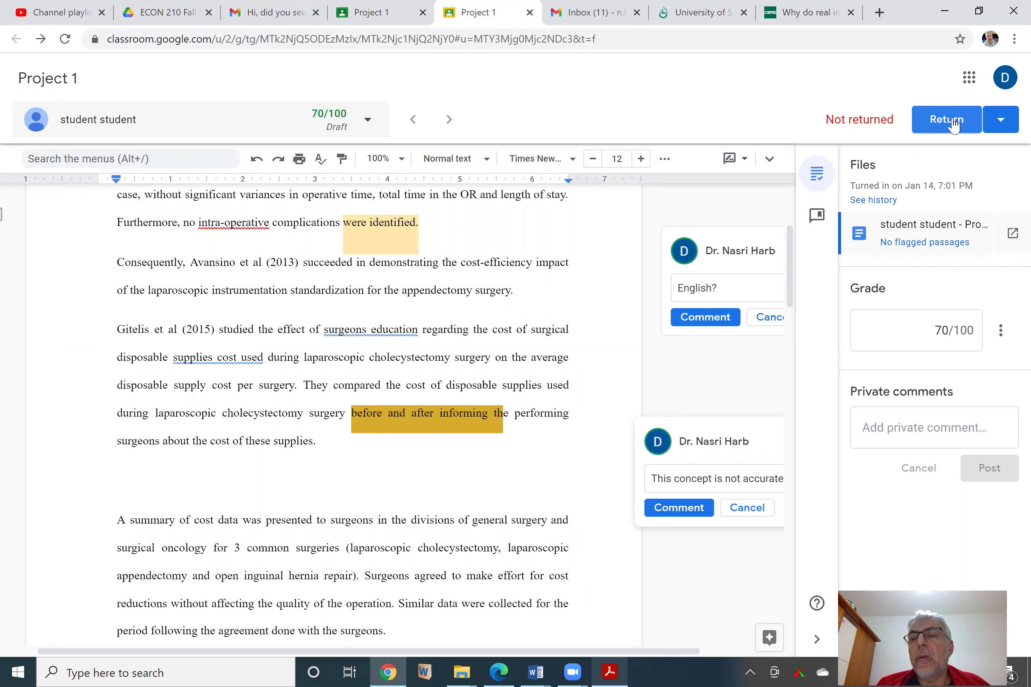
pyautogui.click(953, 125)
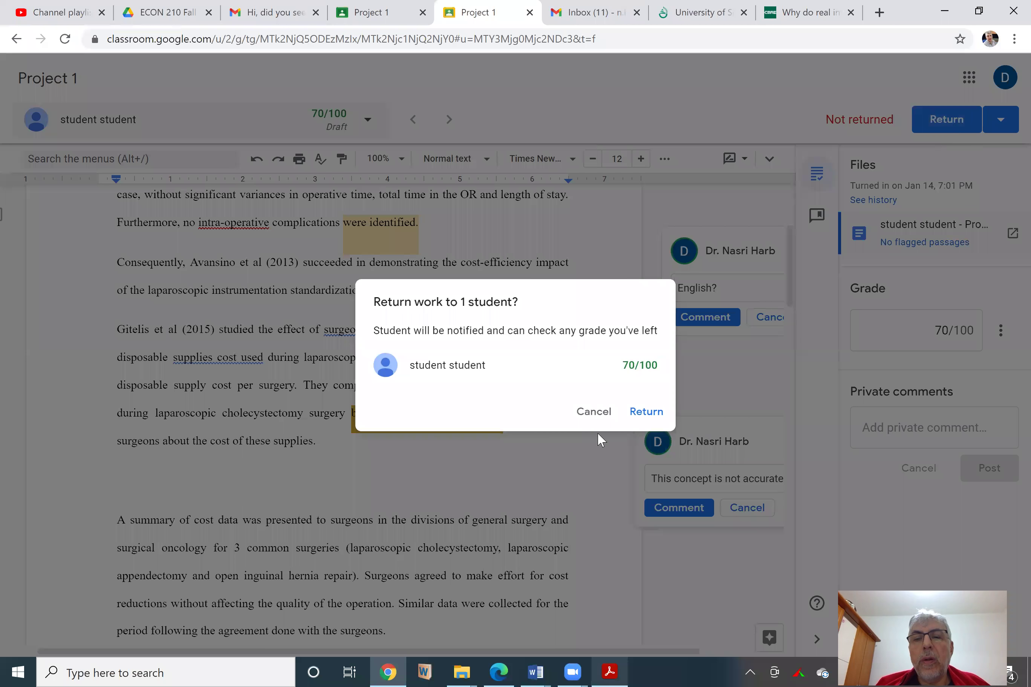
pyautogui.click(647, 412)
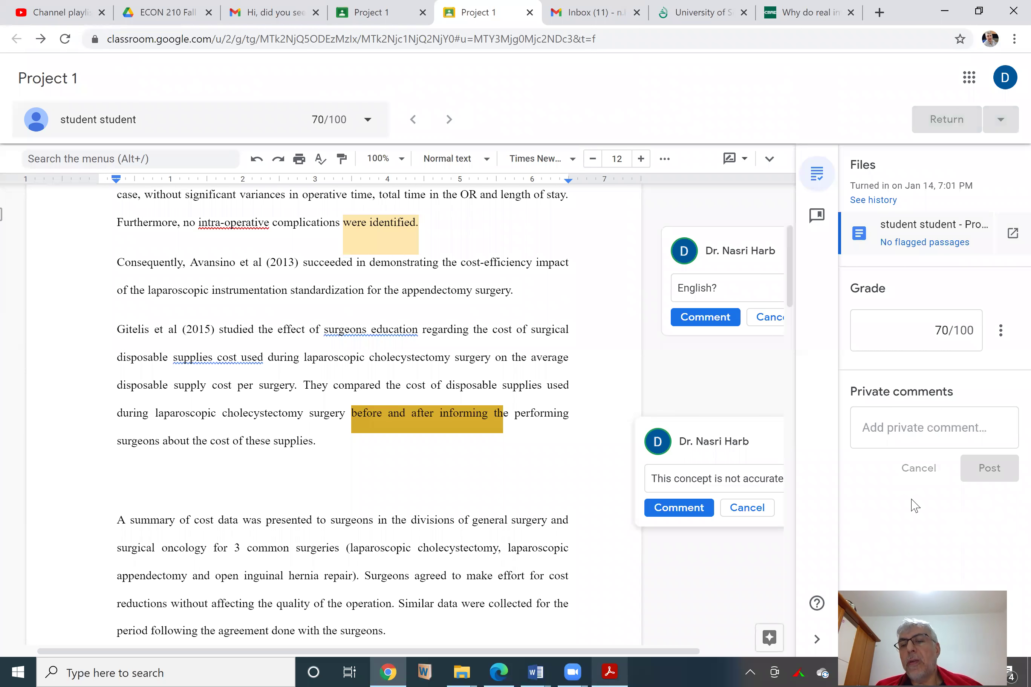
pyautogui.click(888, 427)
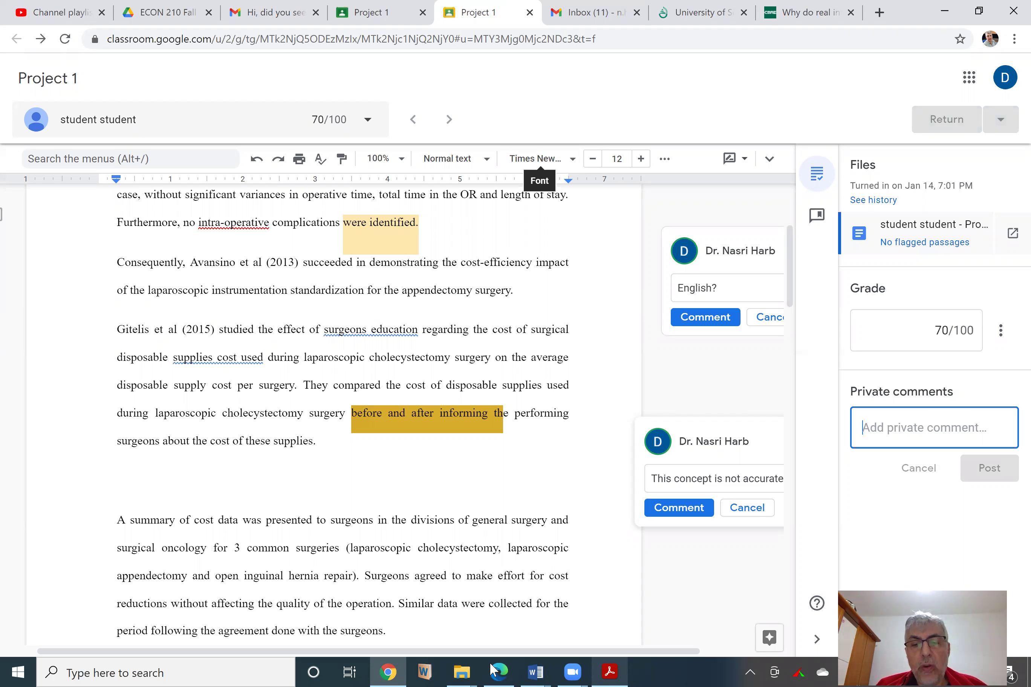
# - Switch to the student's Edge window and view the graded Project 1 assignment through the ECON 200 class's classwork
pyautogui.click(500, 671)
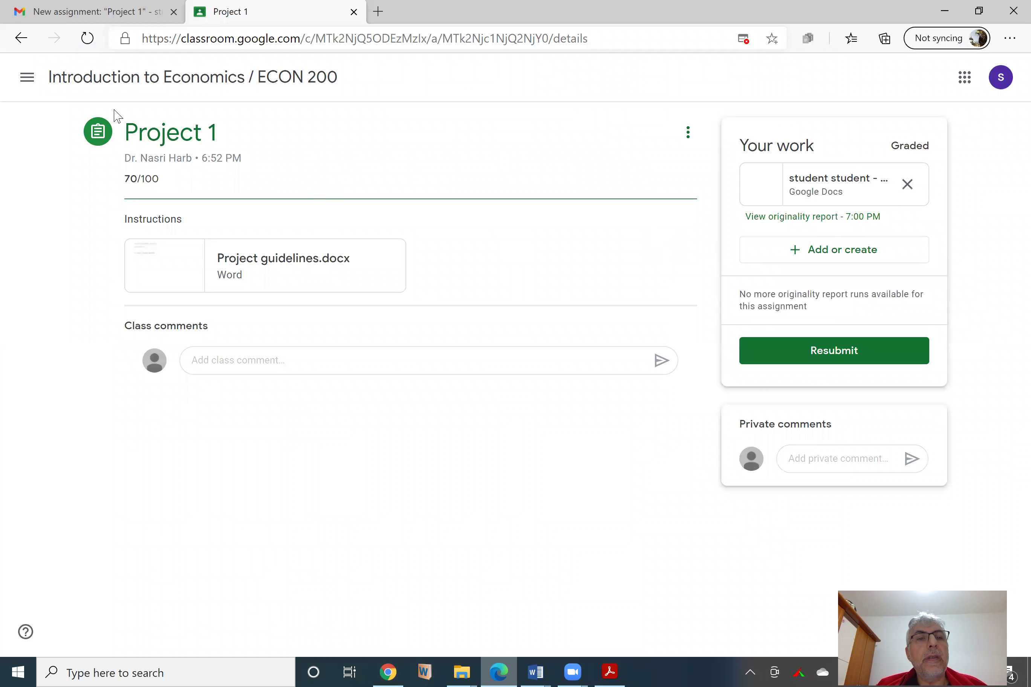
pyautogui.click(25, 89)
pyautogui.click(102, 254)
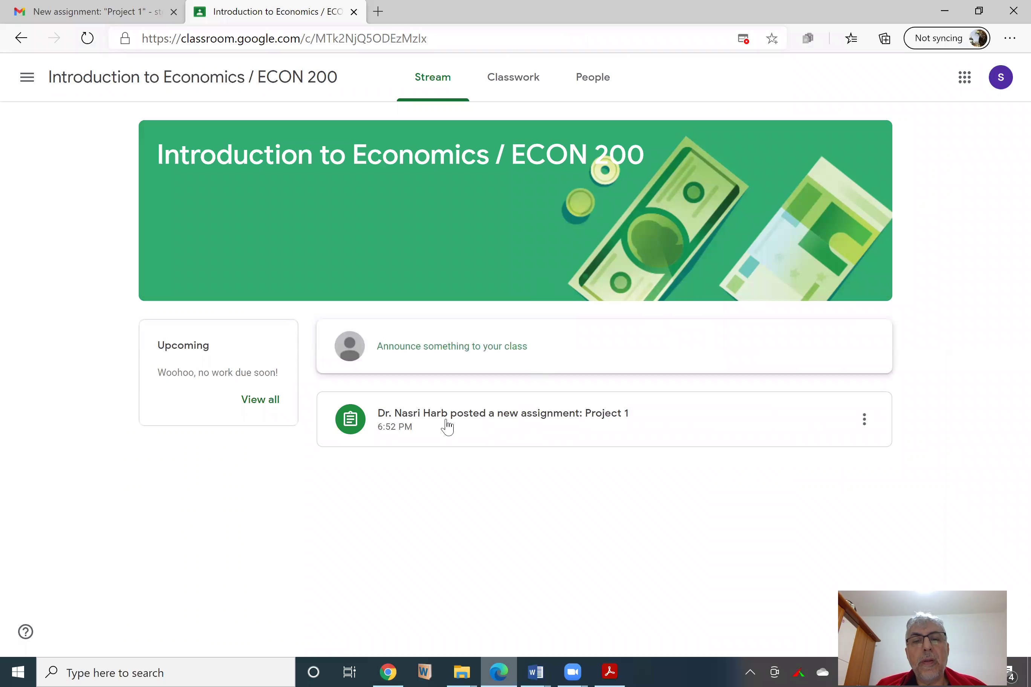
pyautogui.click(512, 80)
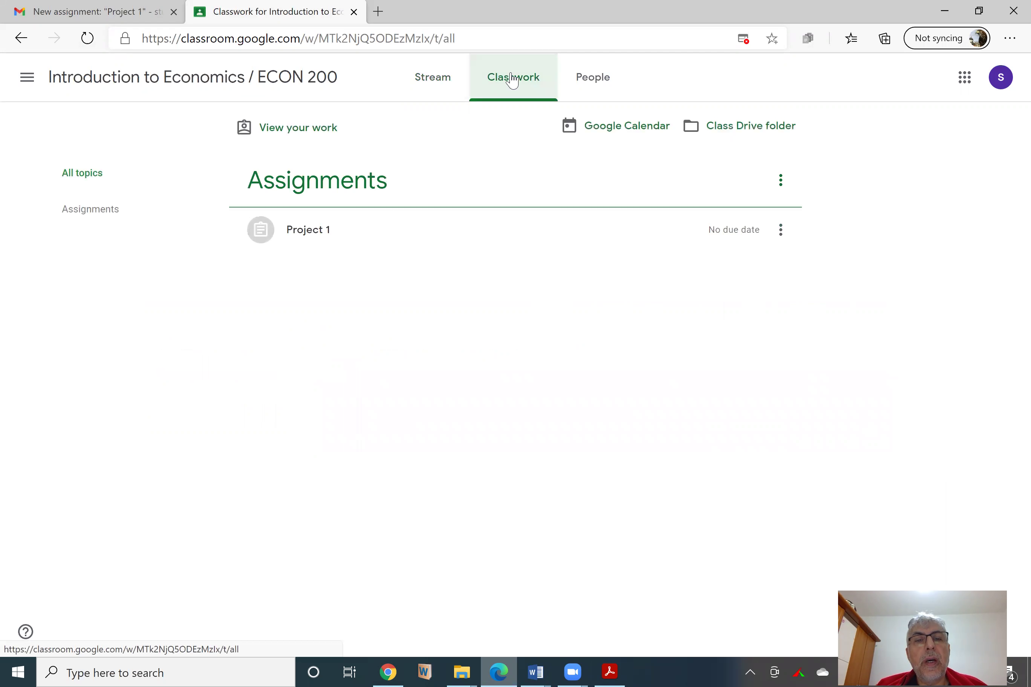
pyautogui.click(315, 229)
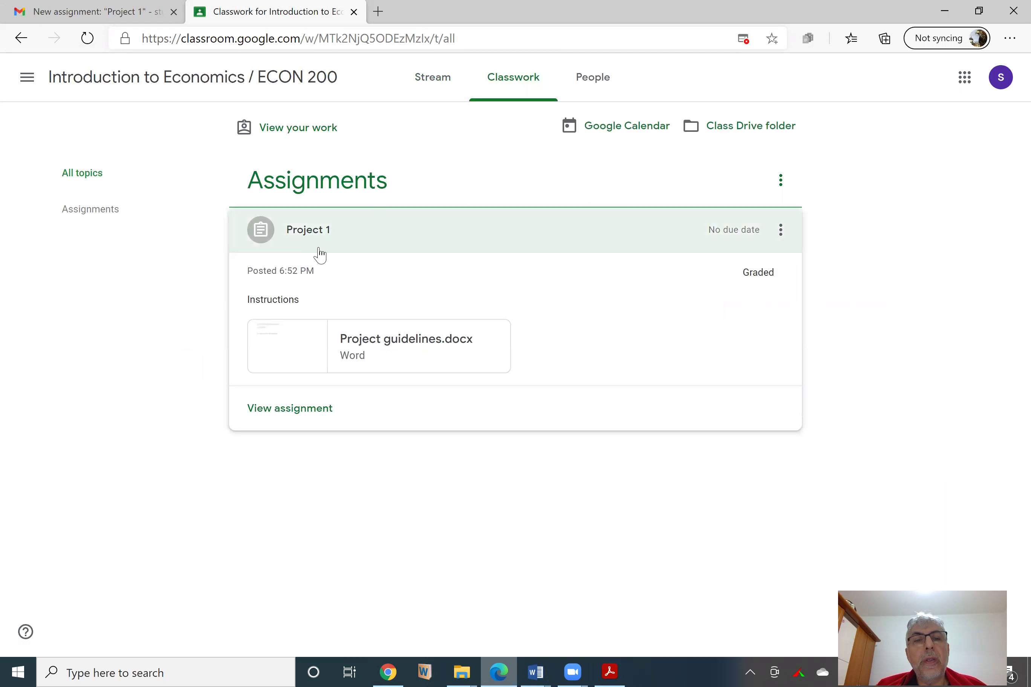
pyautogui.click(293, 411)
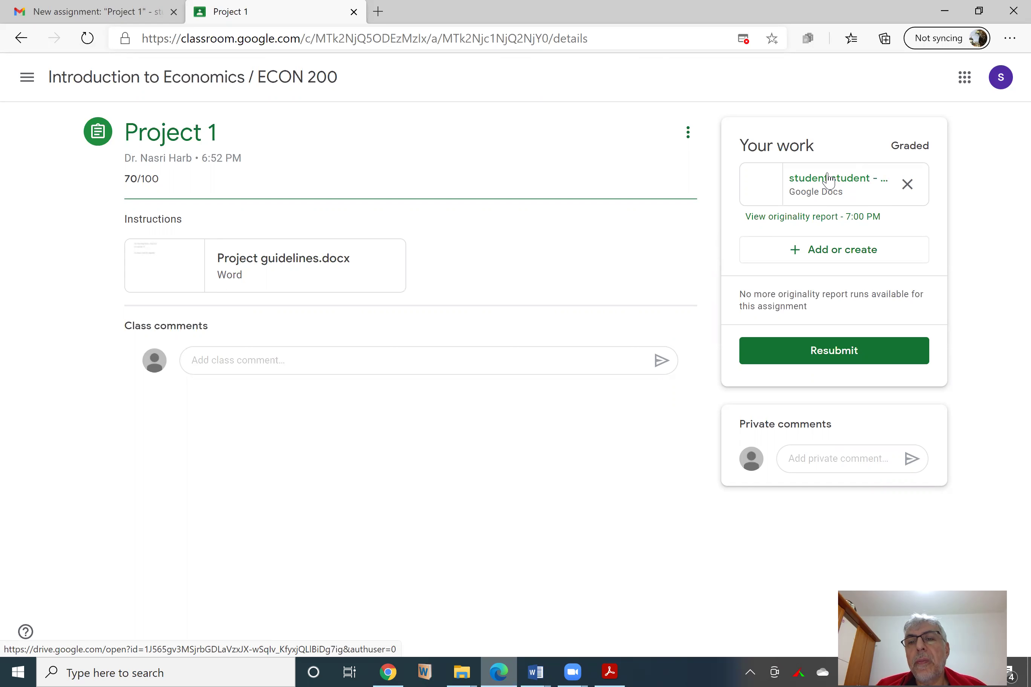
# - Open the student's returned Project 1 document and look through its pages for the teacher's comments on the marked passages
pyautogui.click(801, 178)
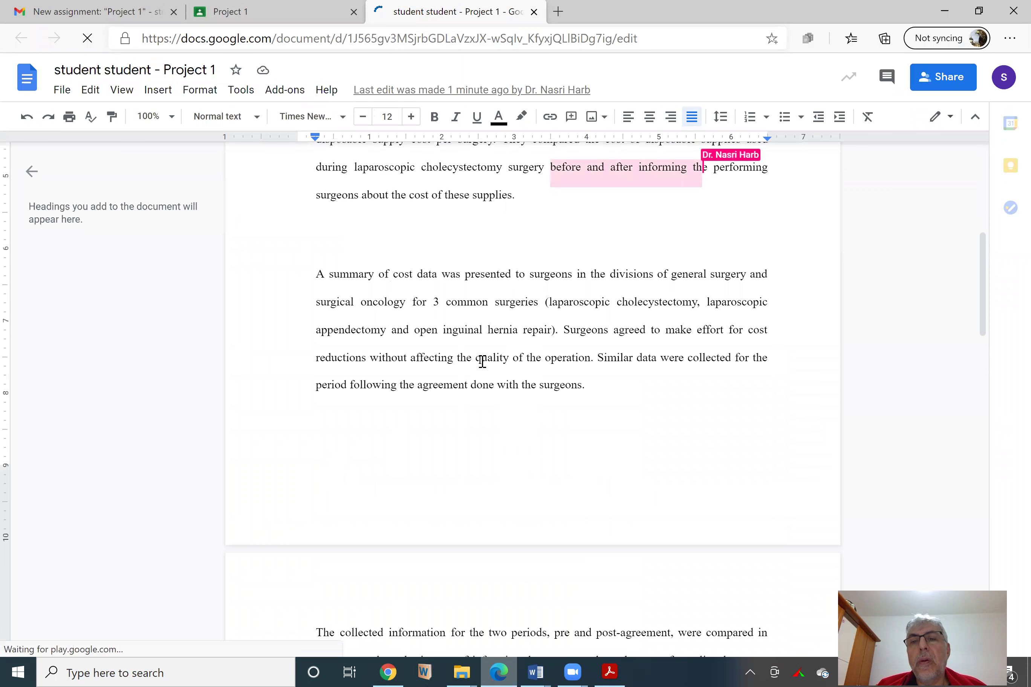
pyautogui.scroll(-4, 577, 440)
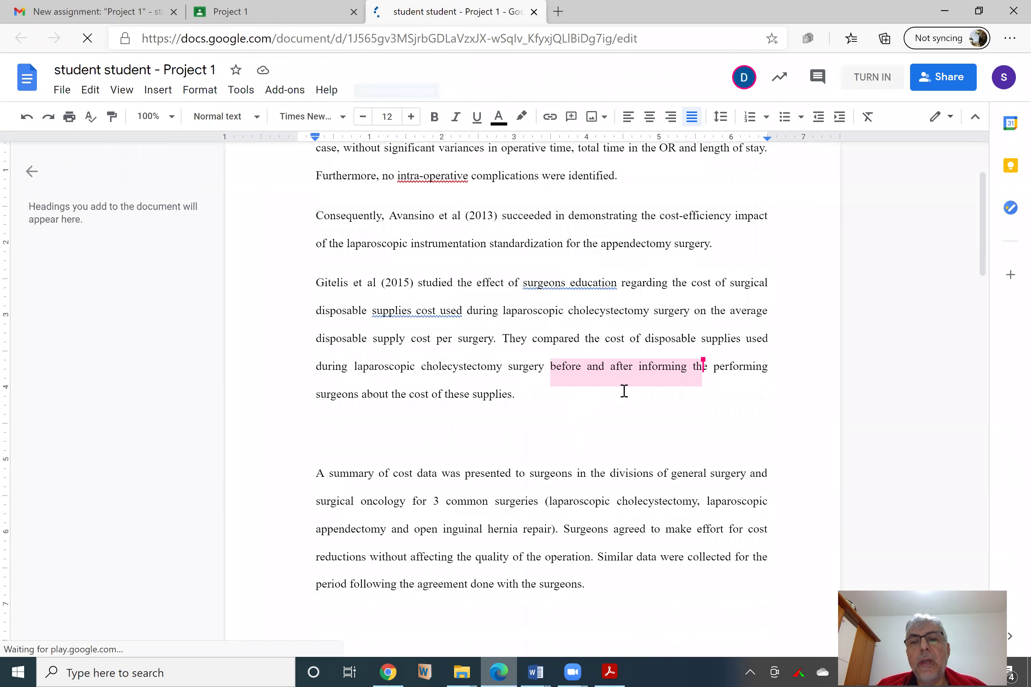
pyautogui.rightClick(689, 372)
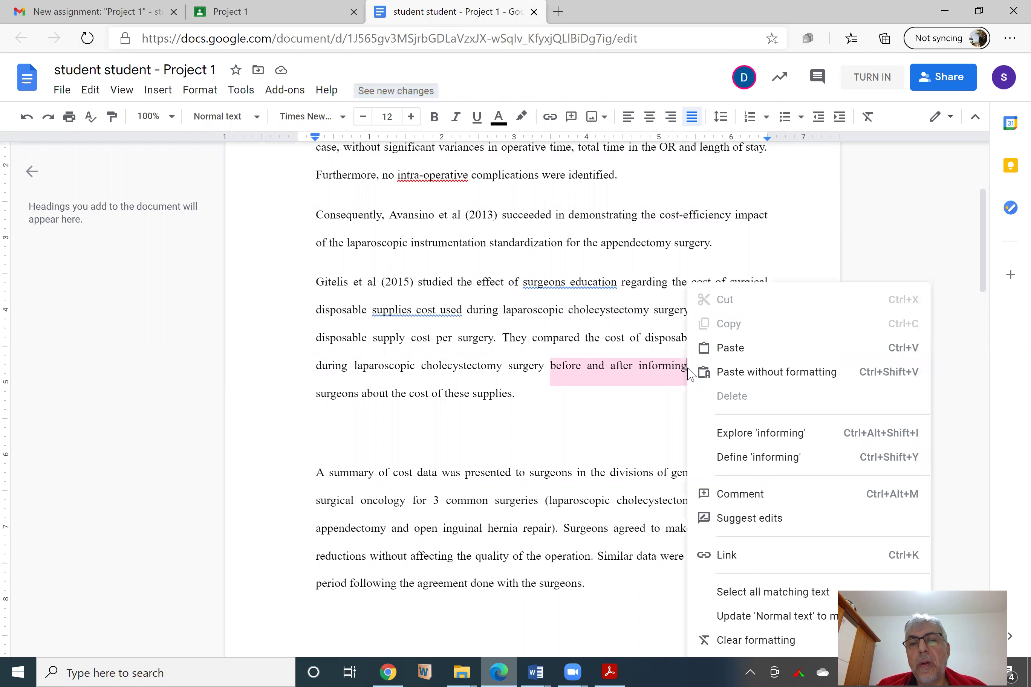
pyautogui.click(568, 418)
pyautogui.scroll(3, 633, 324)
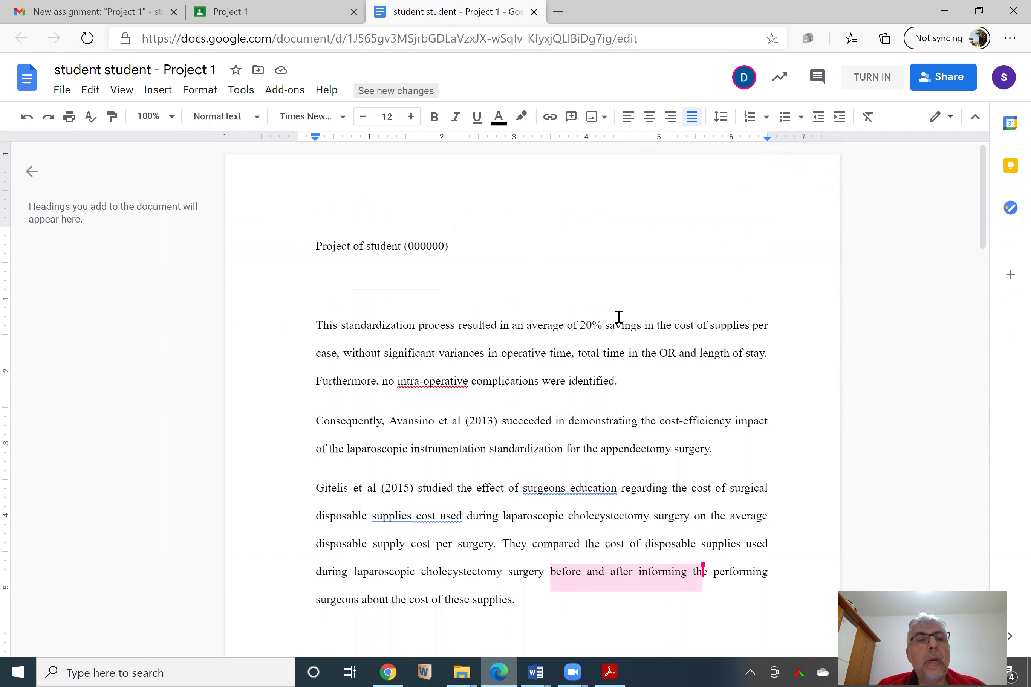
pyautogui.scroll(-3, 648, 422)
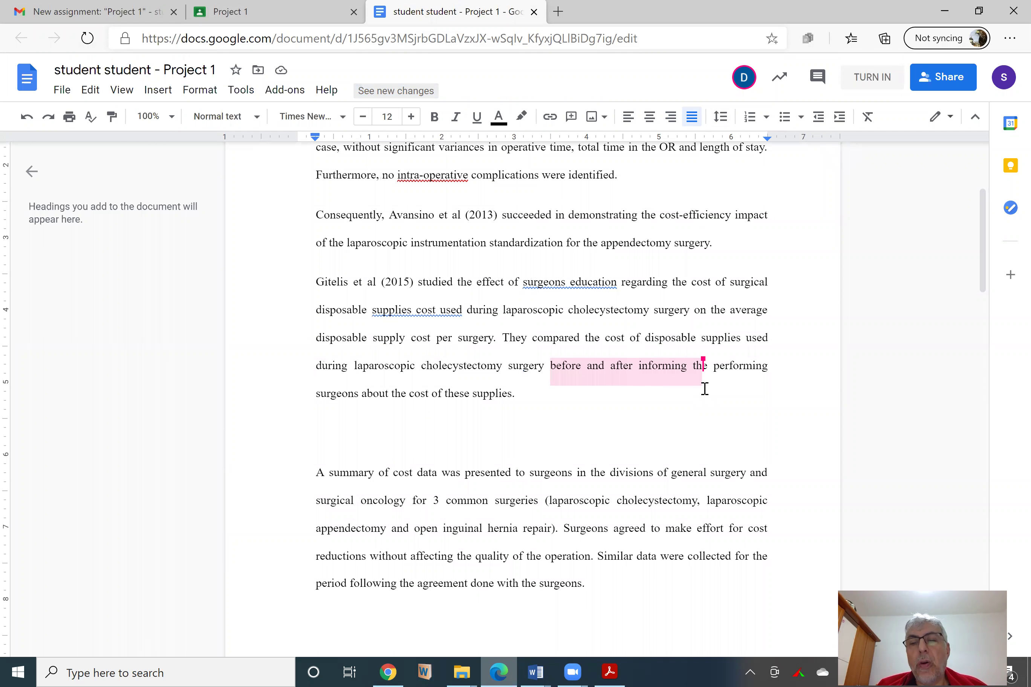
pyautogui.scroll(-6, 687, 394)
pyautogui.scroll(9, 688, 395)
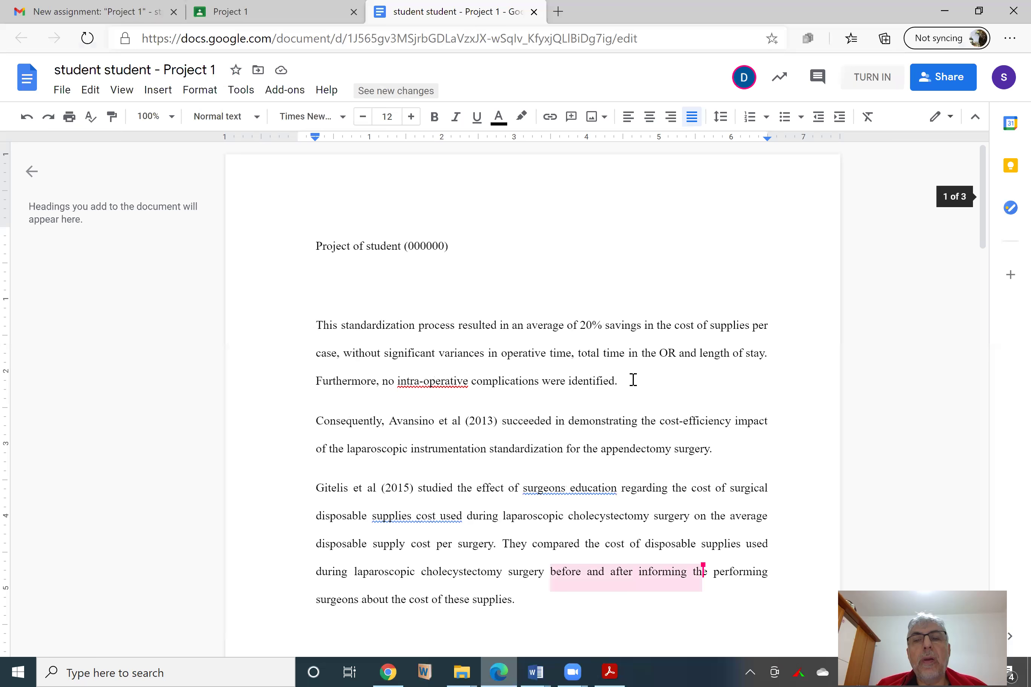